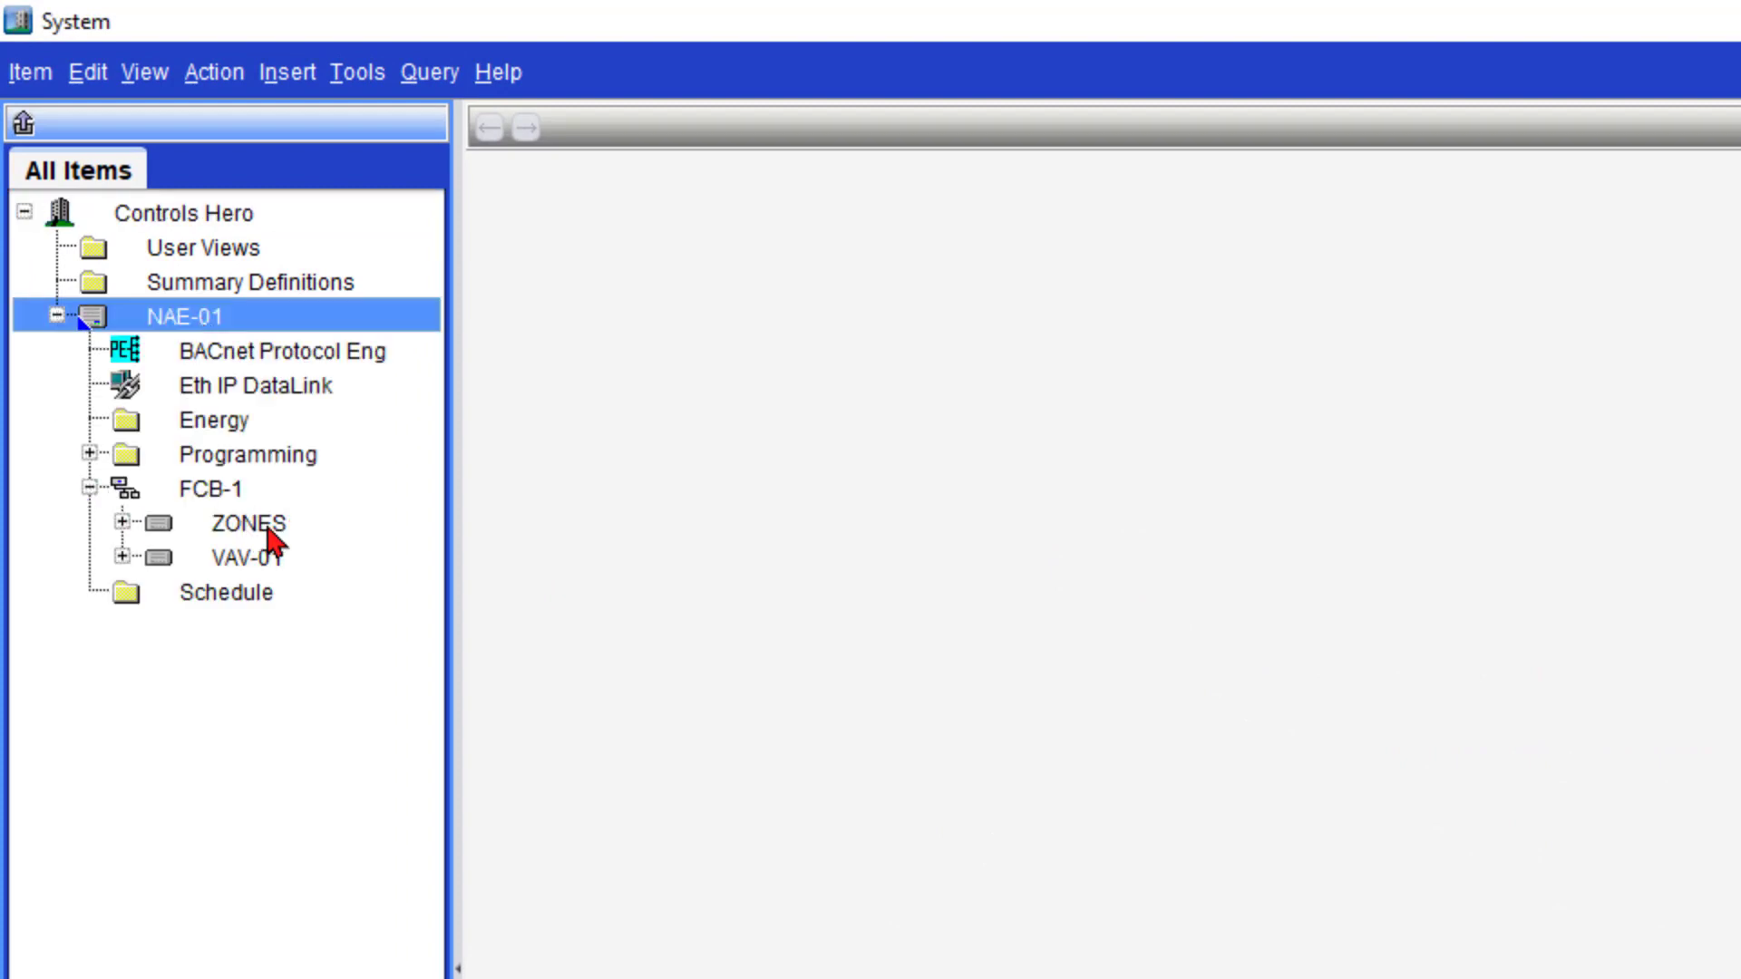
Show ZONES on top and VAV-01's points below in a Two Panel Horizontal layout.
click(269, 541)
drag(593, 450, 593, 450)
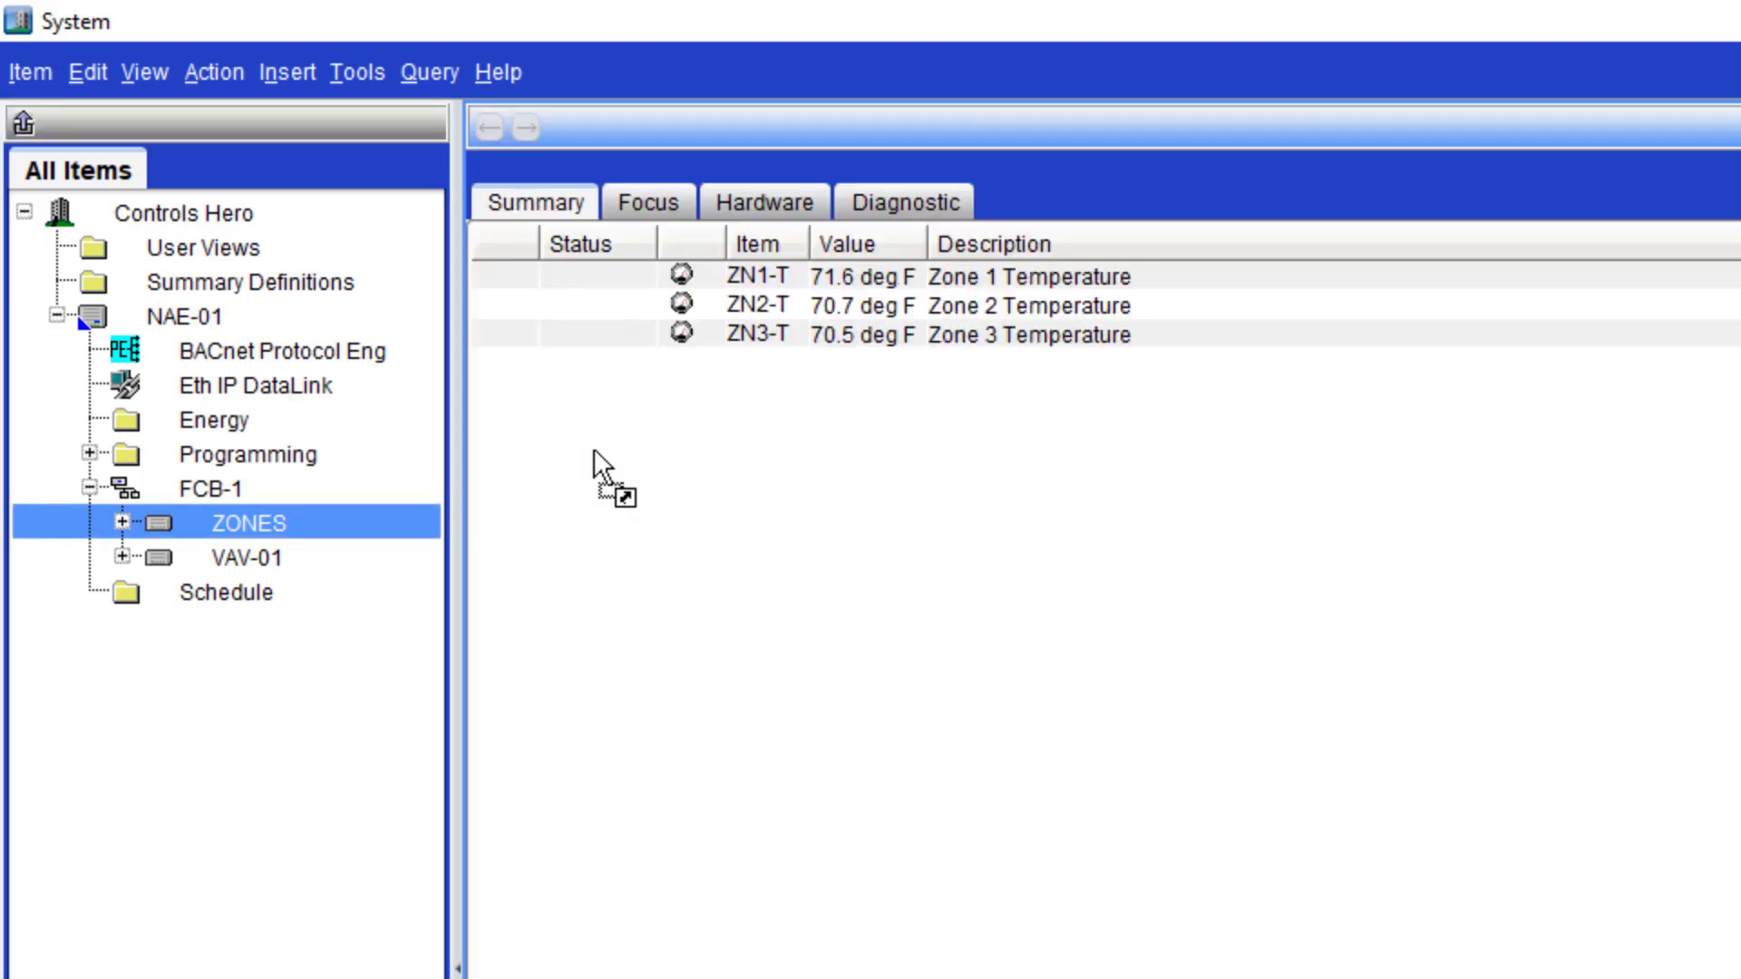
click(145, 74)
mouse_move(340, 535)
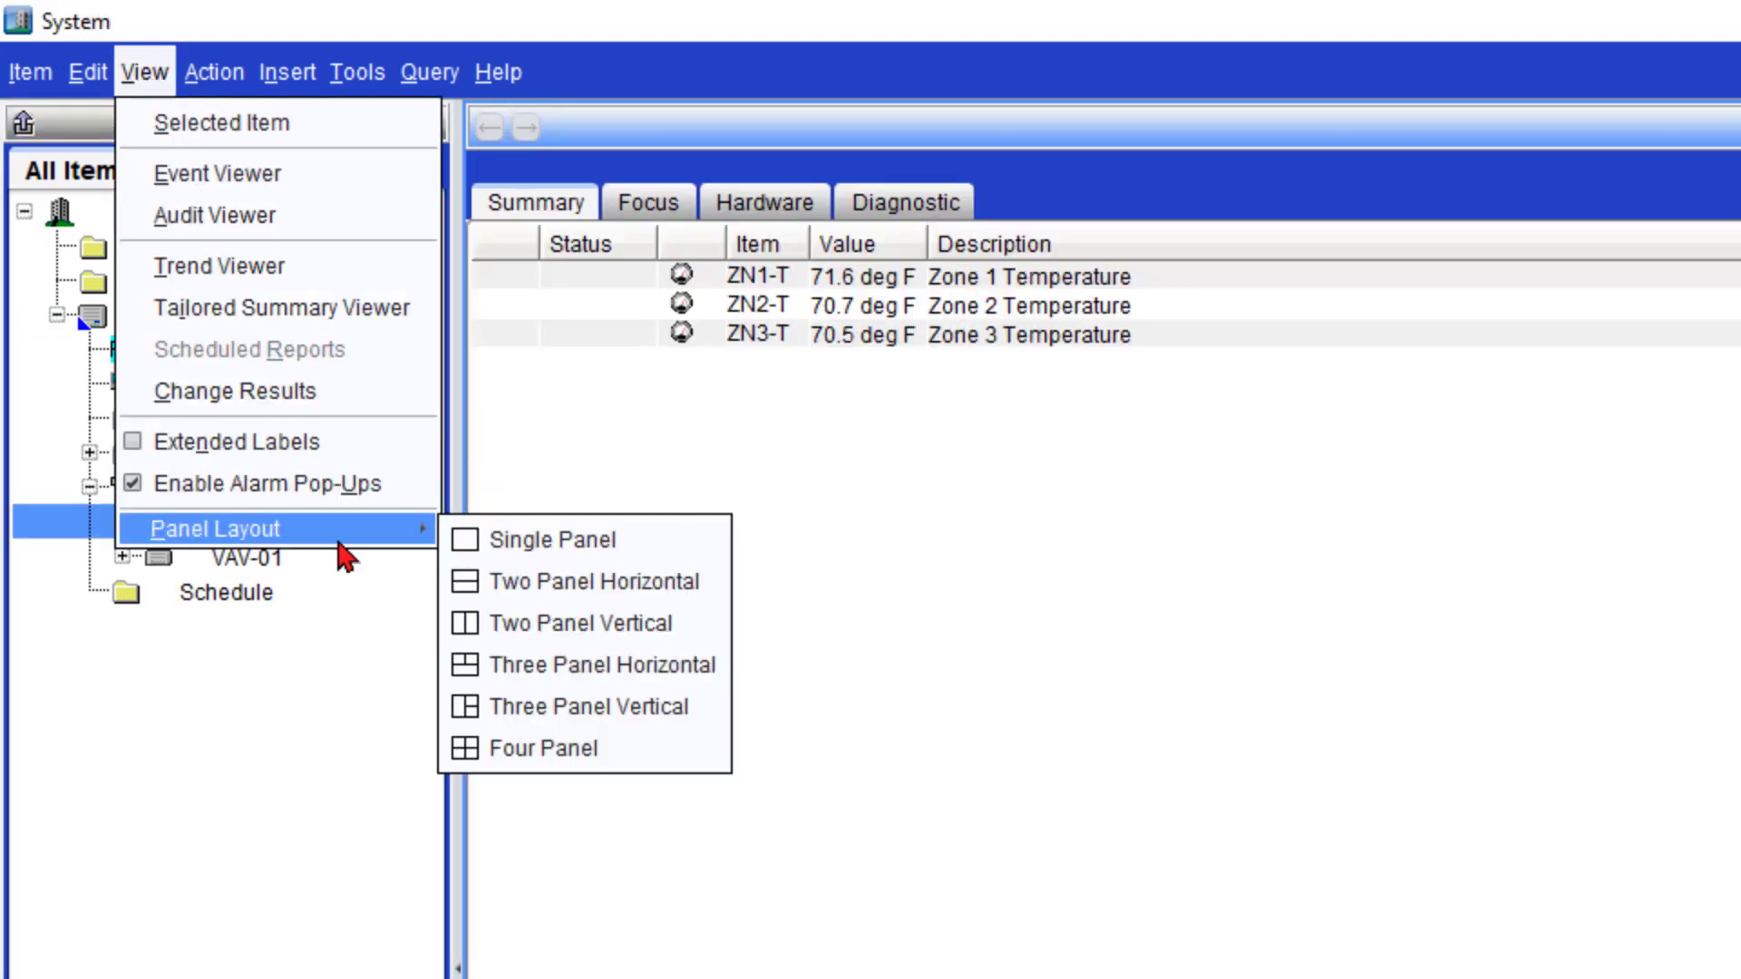
click(577, 585)
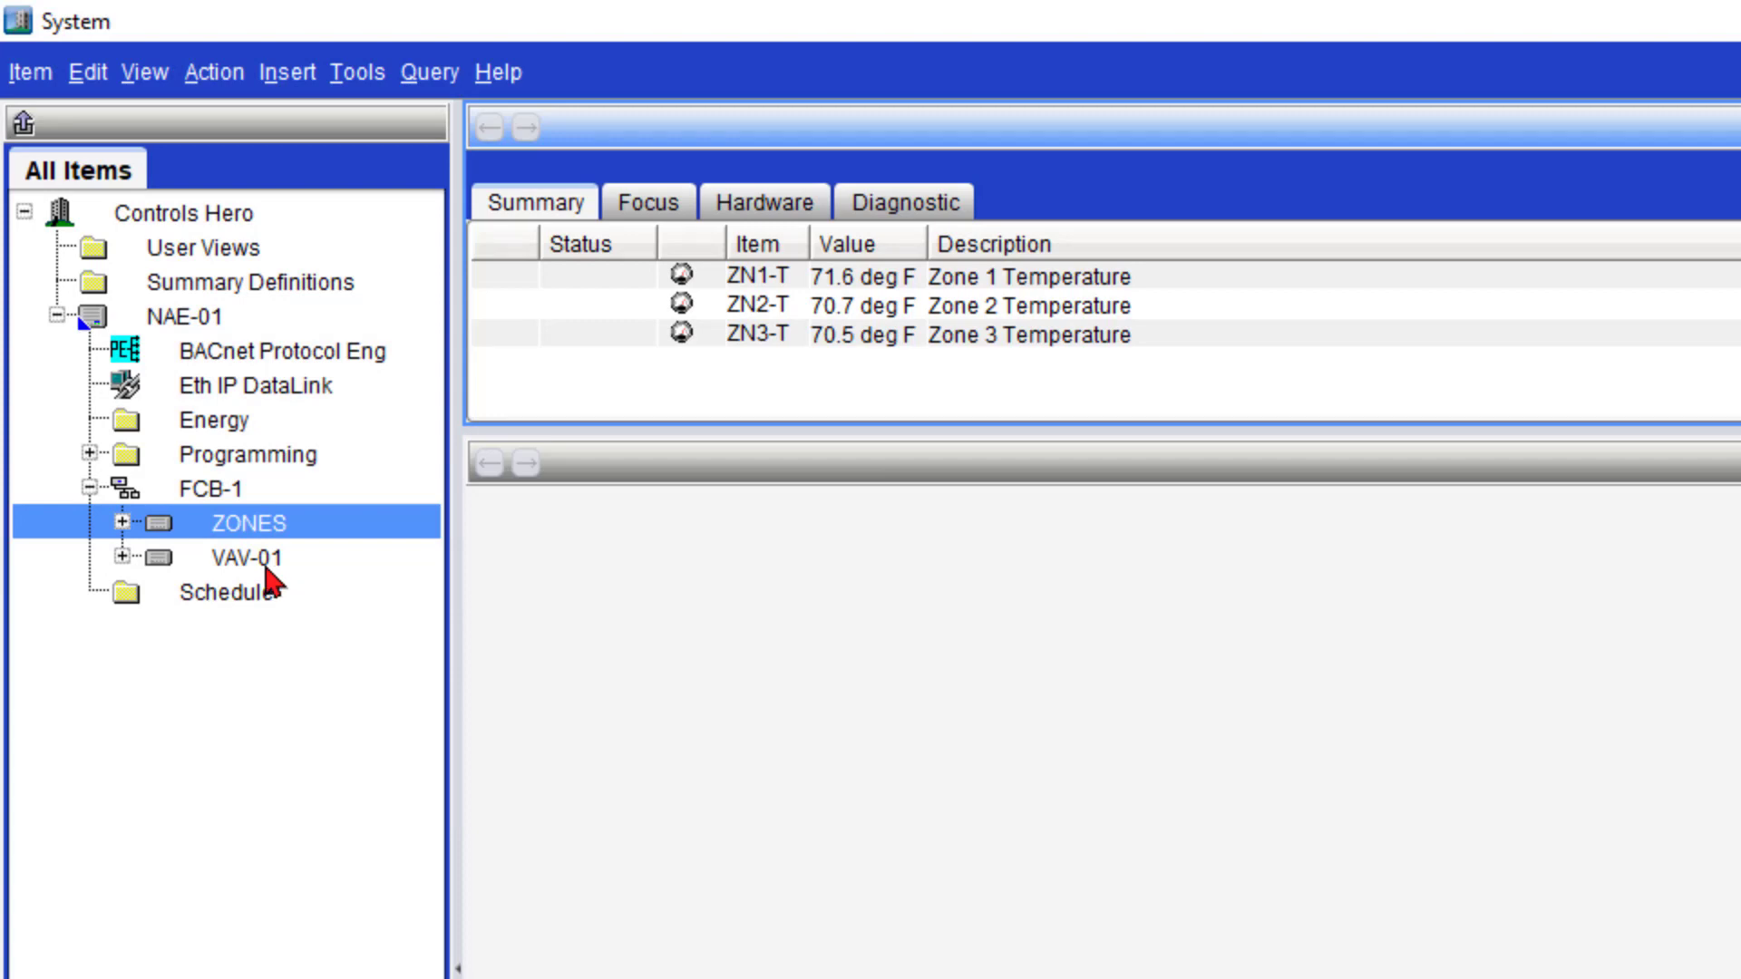
drag(265, 568, 748, 589)
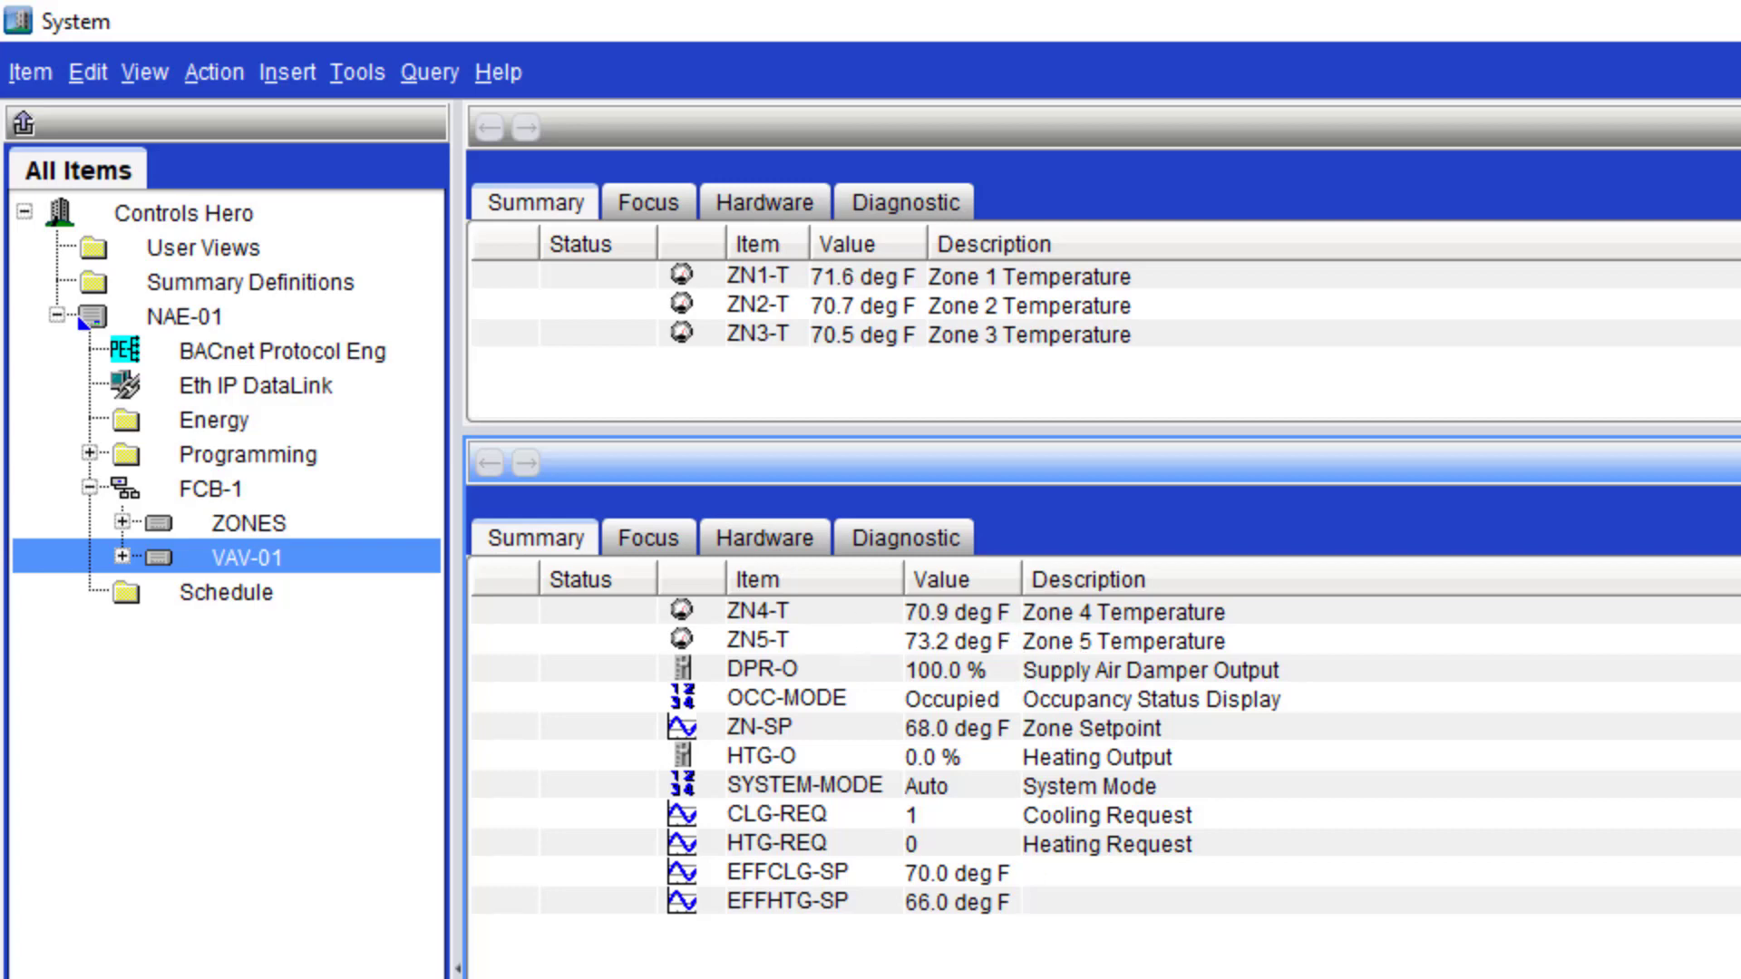
Expand the Programming folder and select Zone Average Ex1.
click(271, 456)
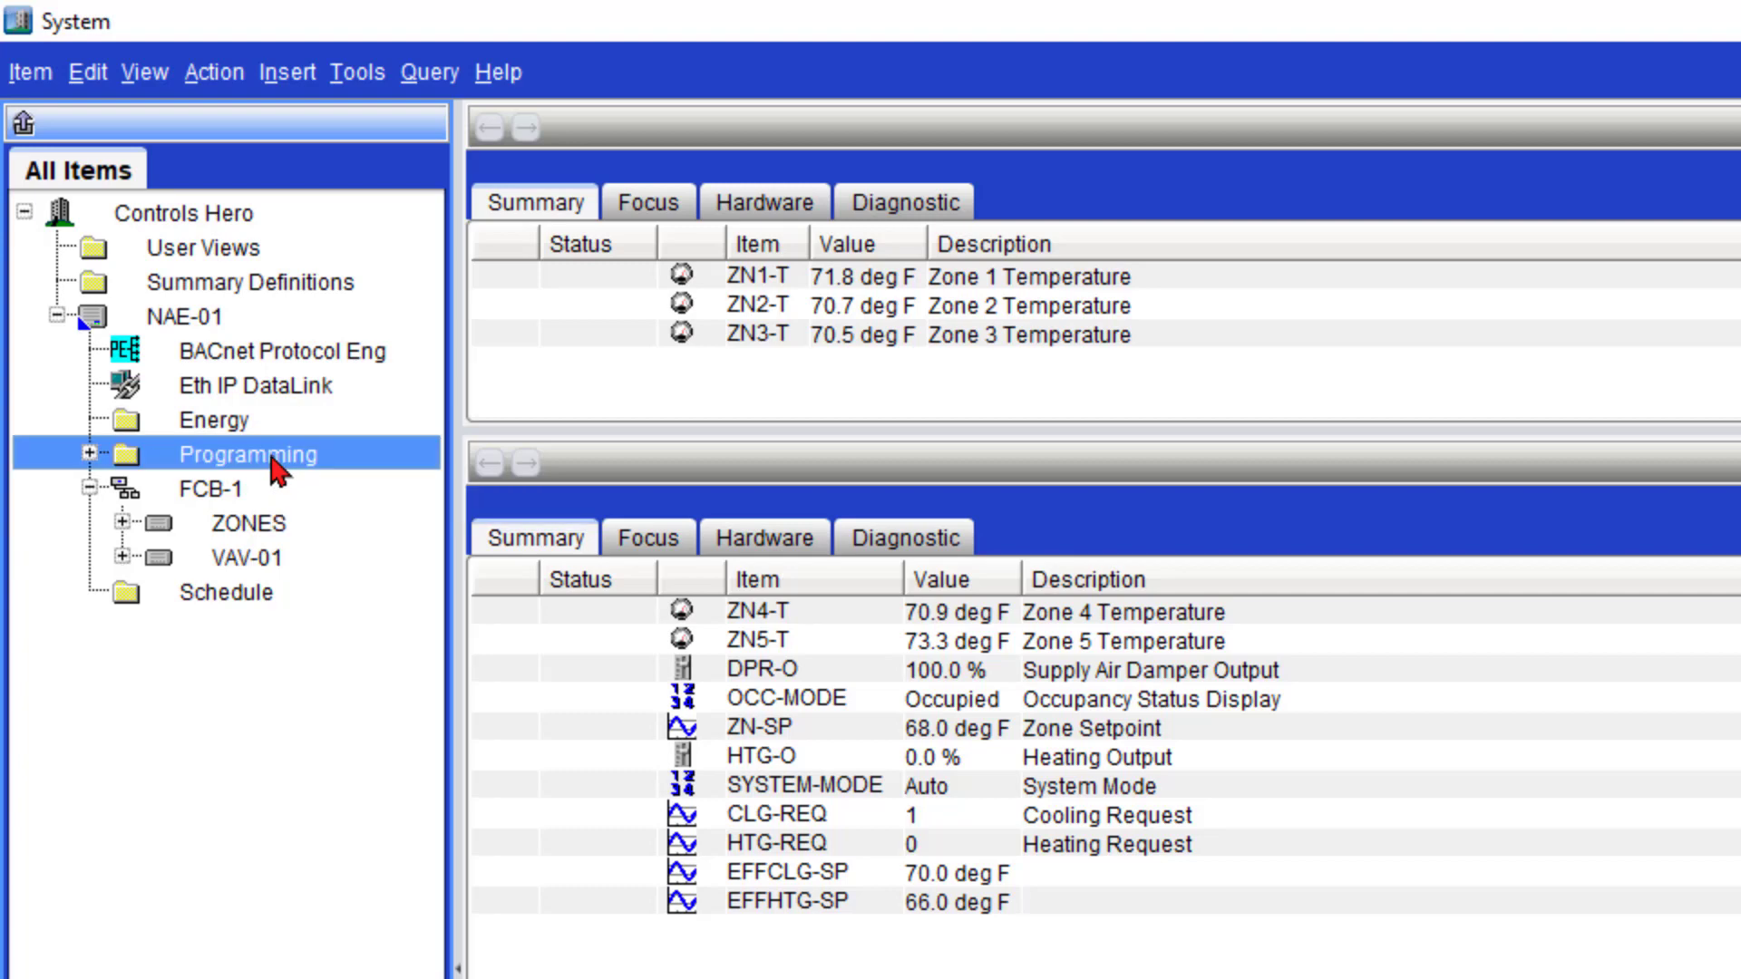
click(89, 453)
click(281, 493)
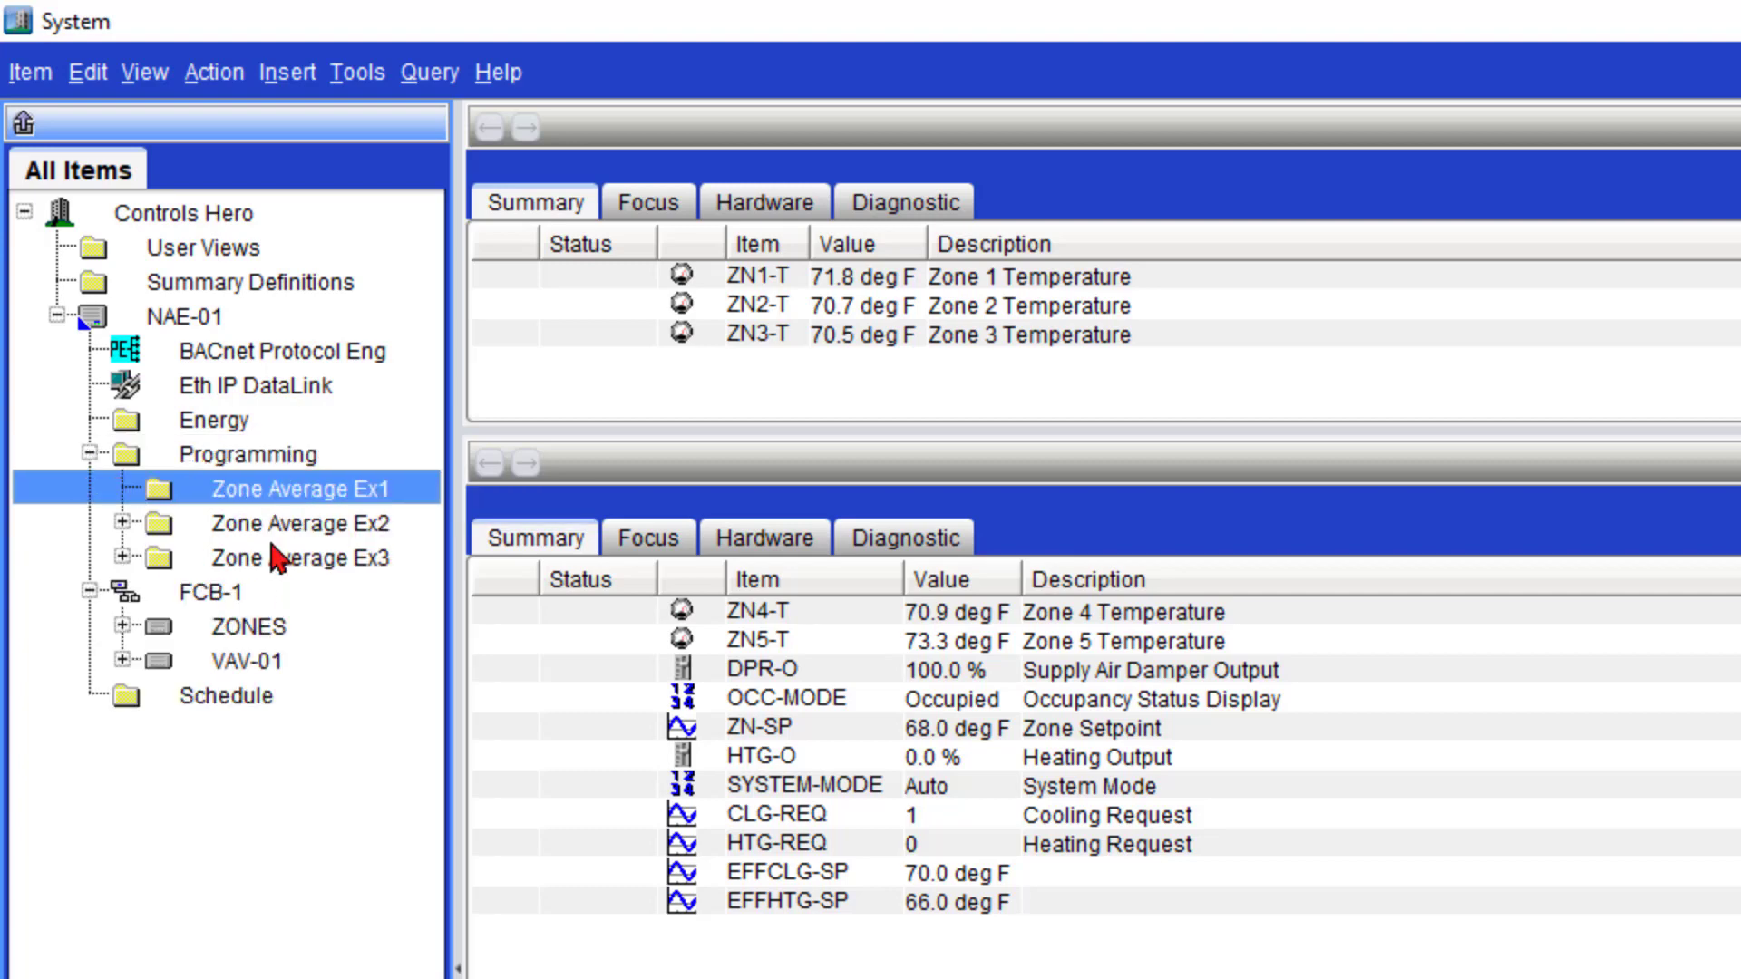
Insert a Control System named System1 with default settings and no extensions, then select it.
click(284, 72)
click(388, 298)
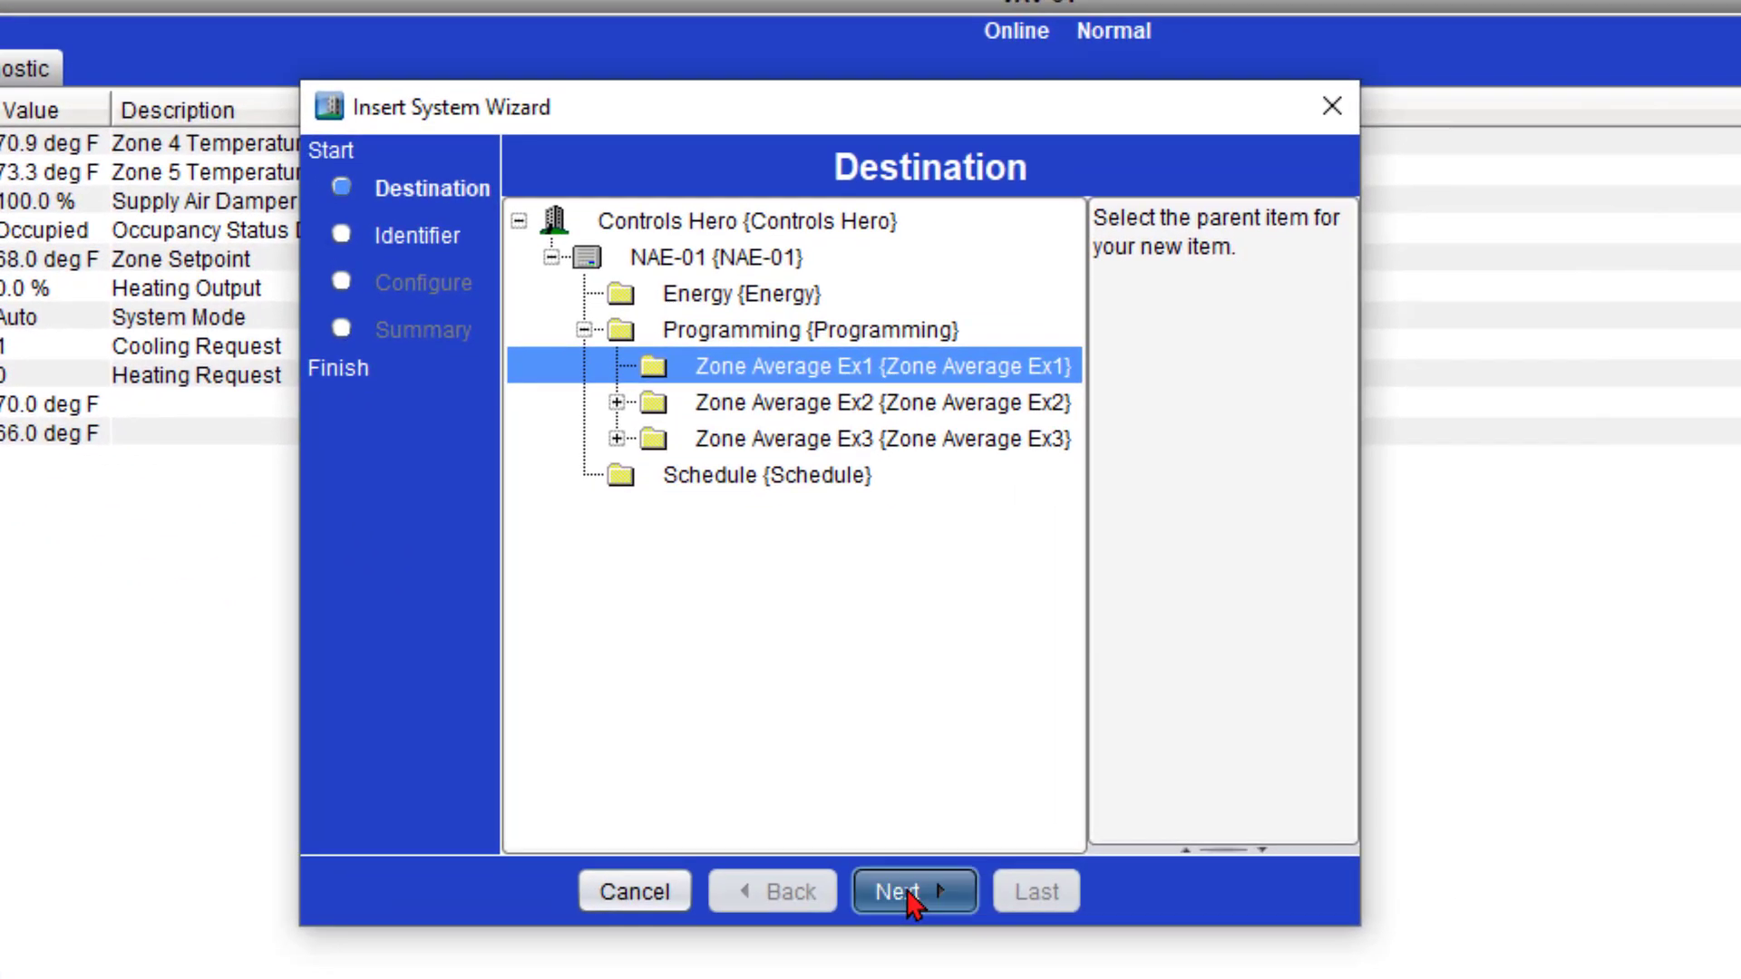
click(912, 898)
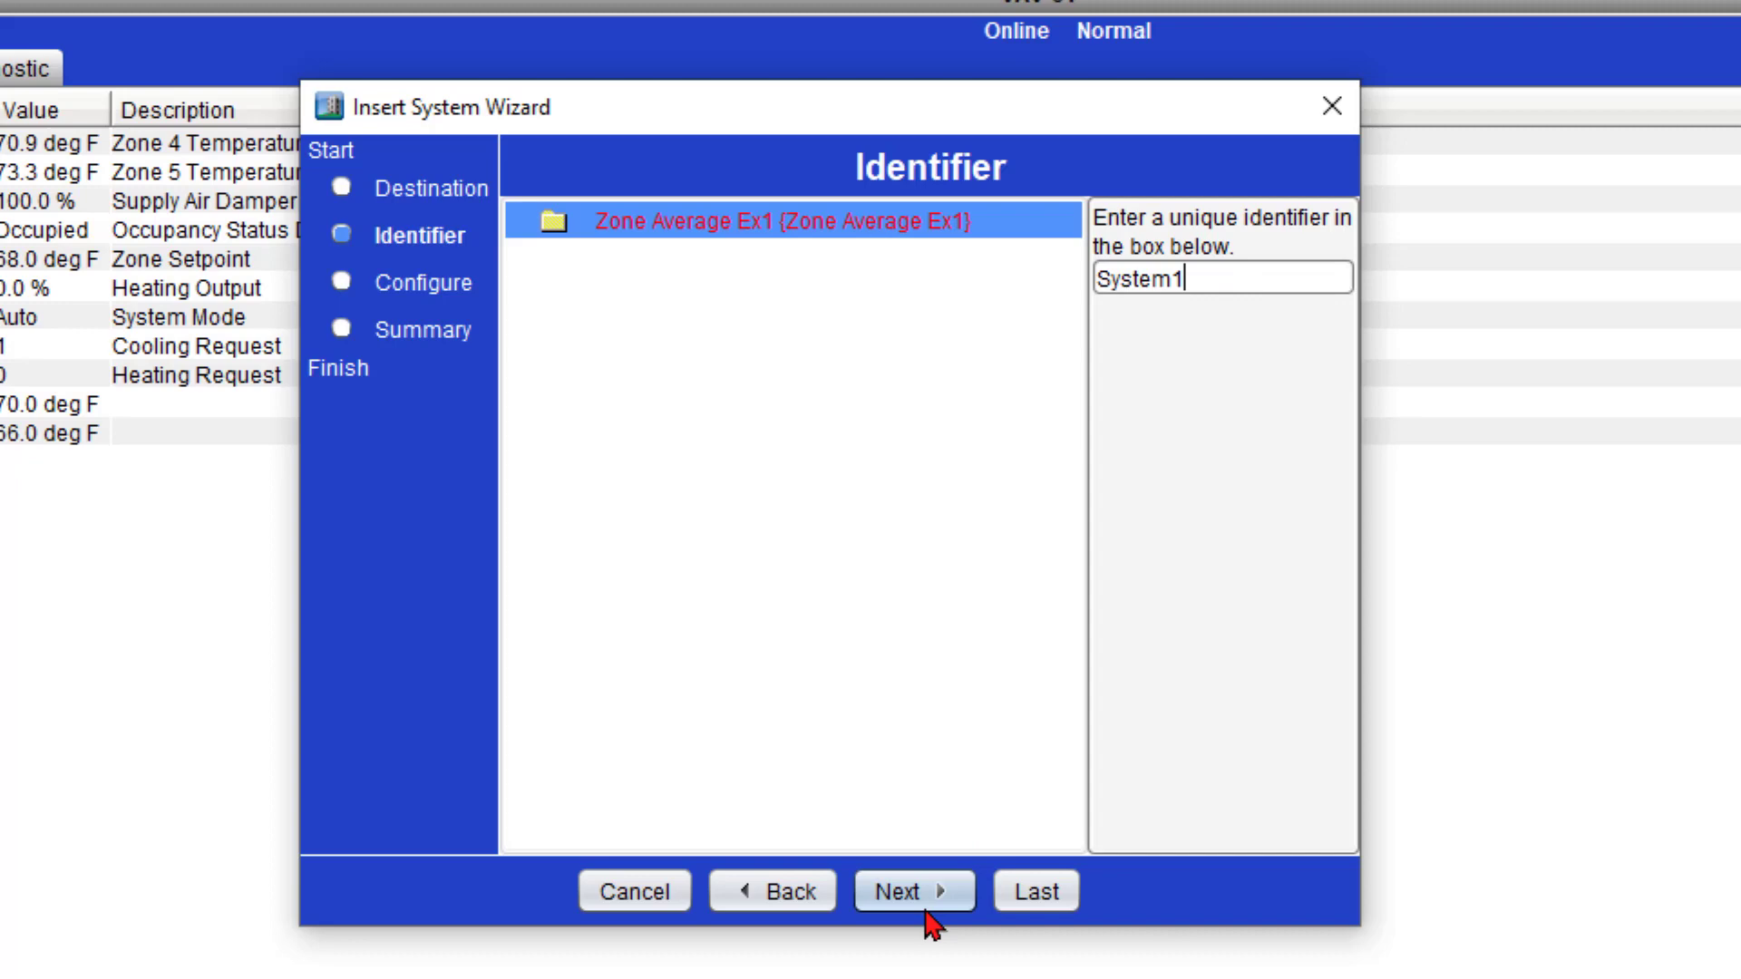
click(917, 897)
click(1022, 906)
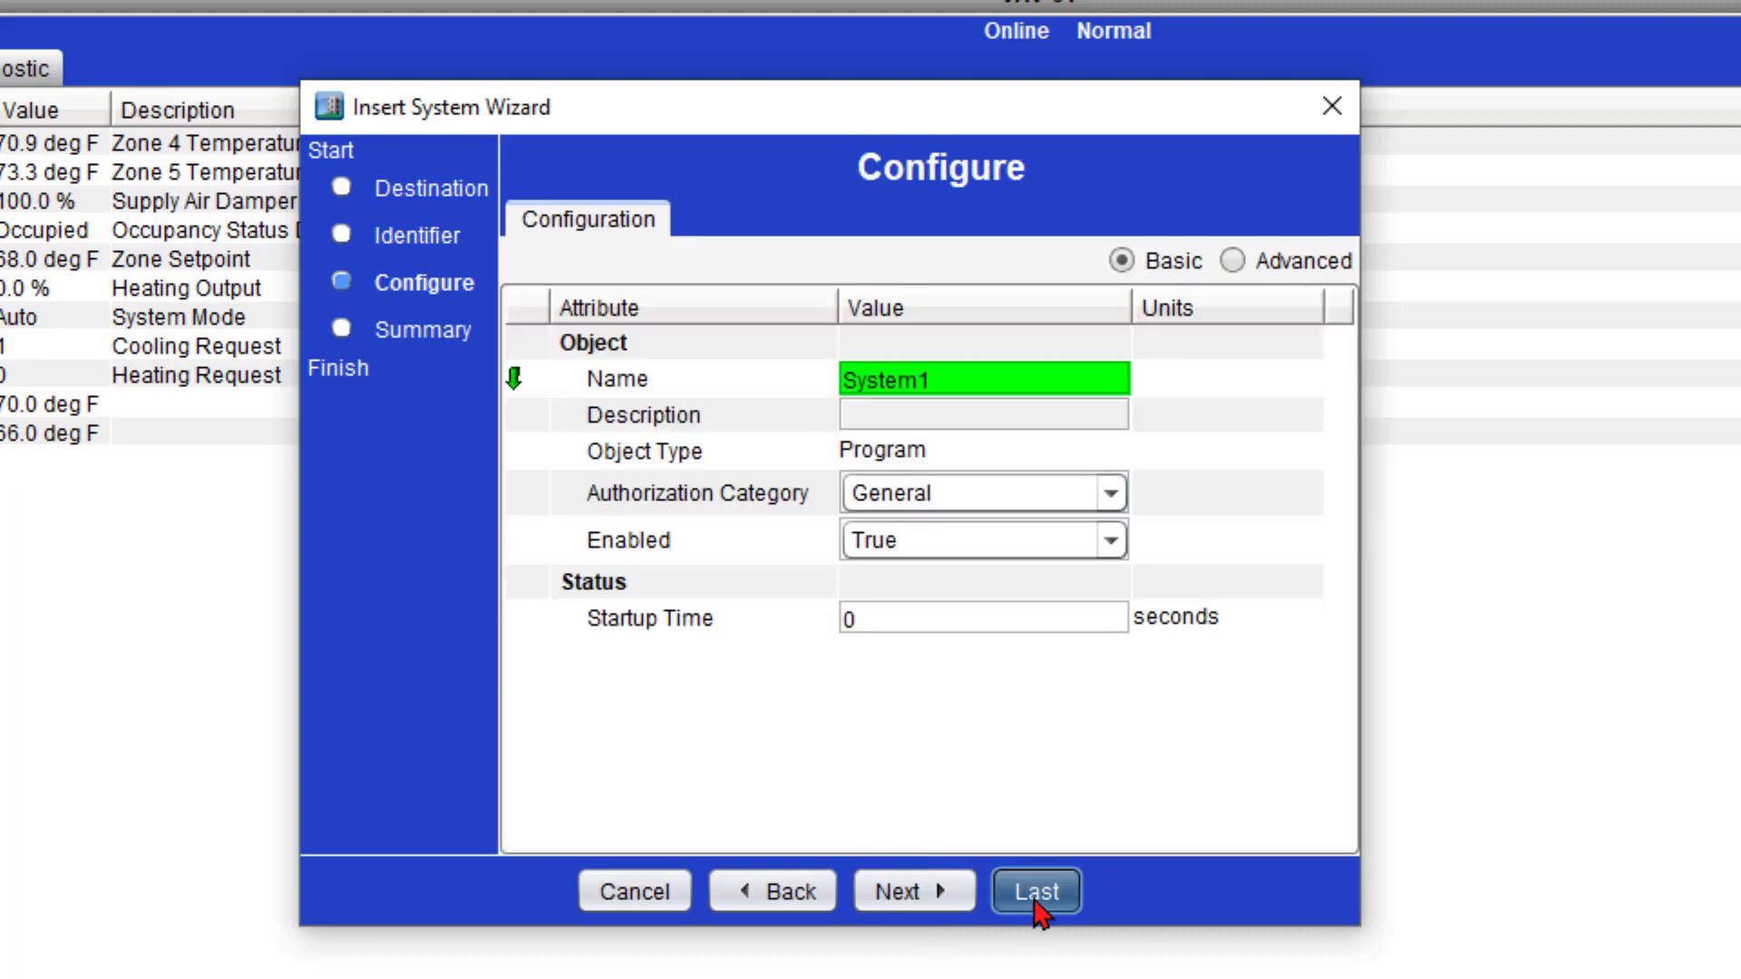
click(1036, 910)
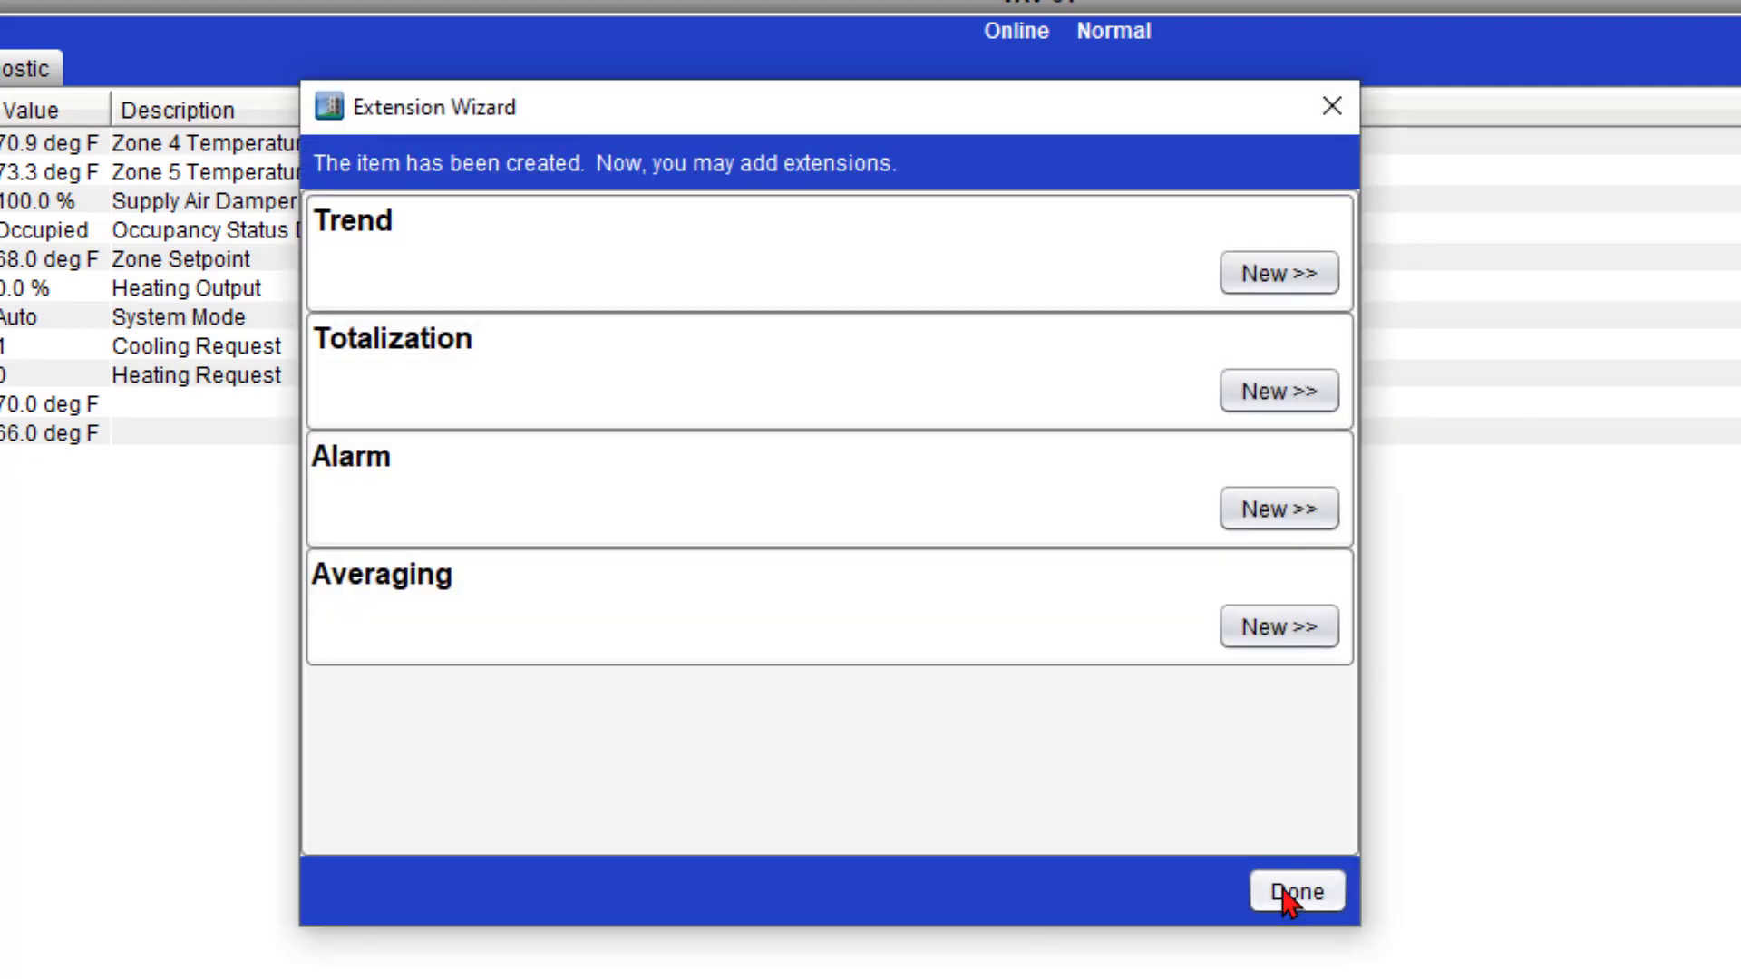
click(1295, 894)
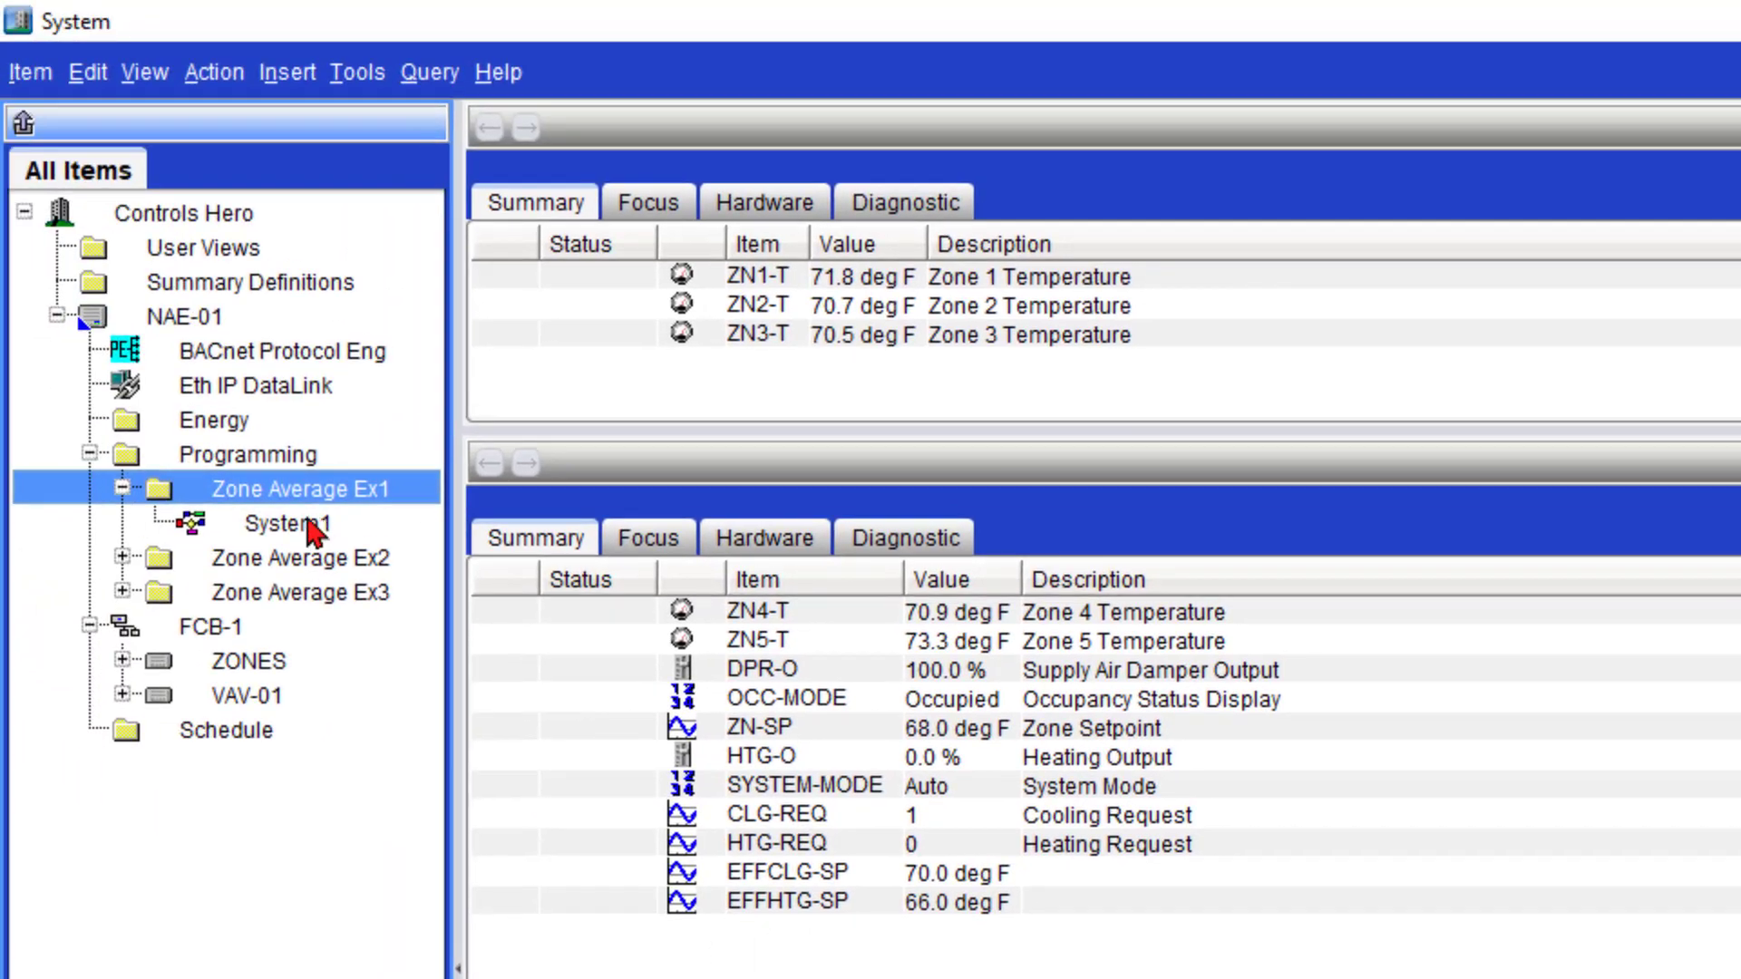
click(222, 454)
Switch back to Single Panel layout and open System1's logic diagram for editing.
click(341, 495)
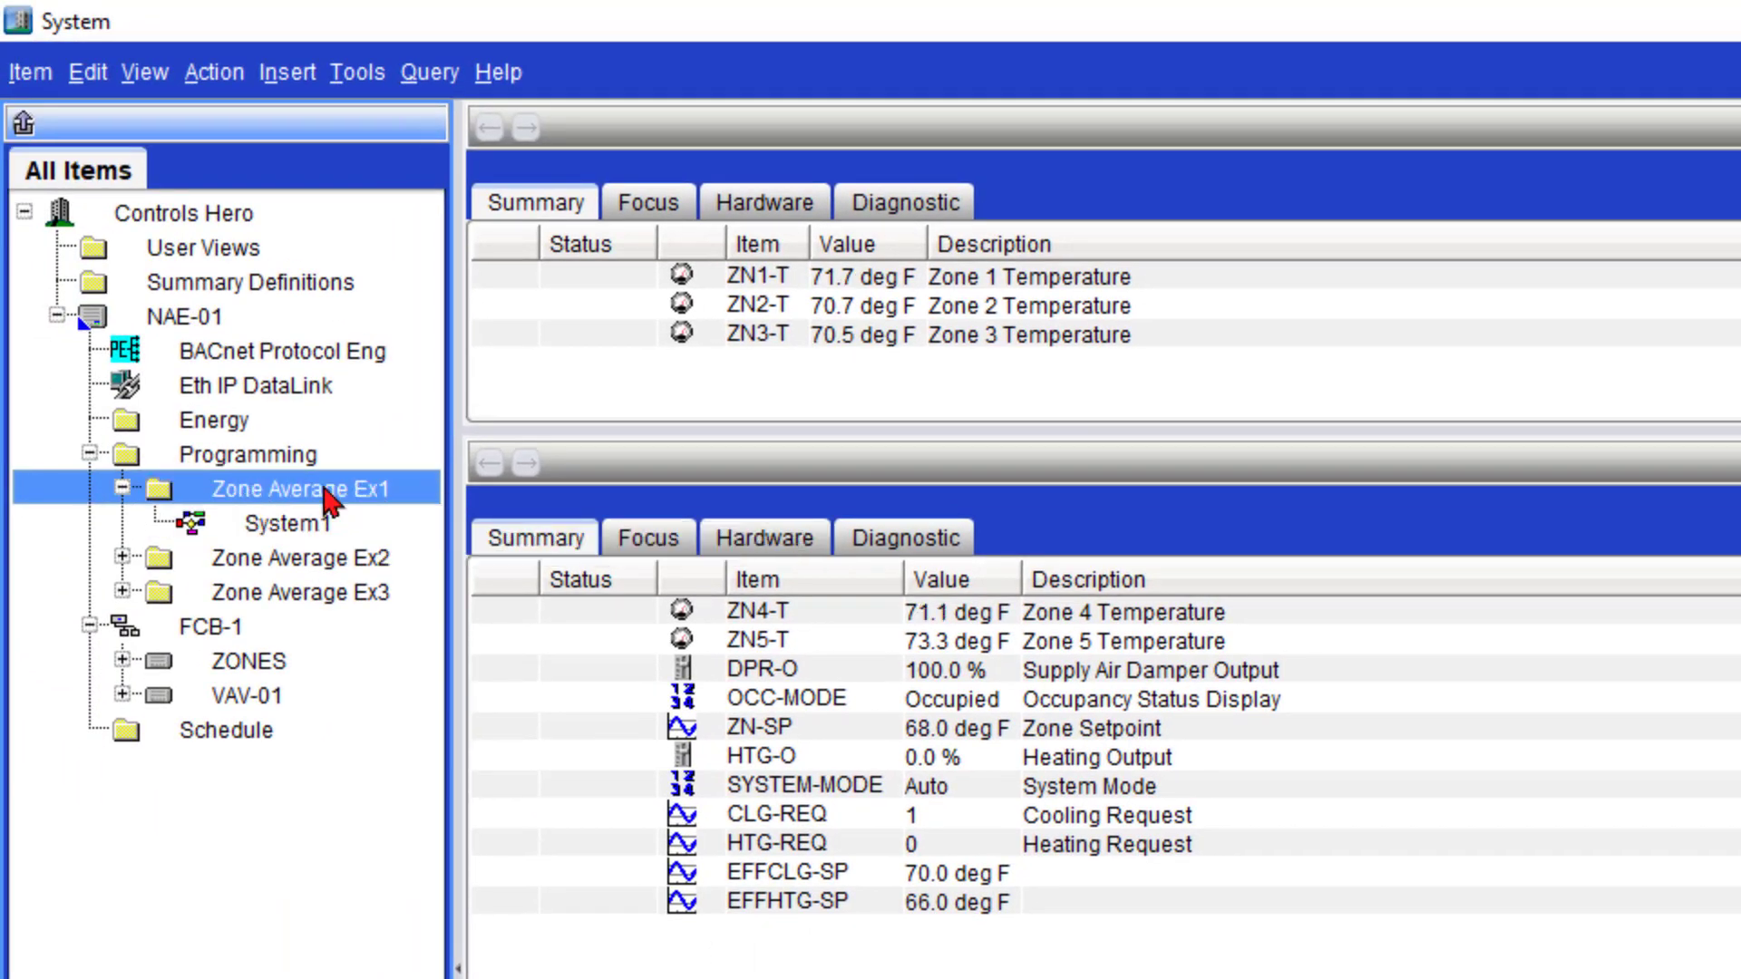
click(148, 76)
mouse_move(291, 532)
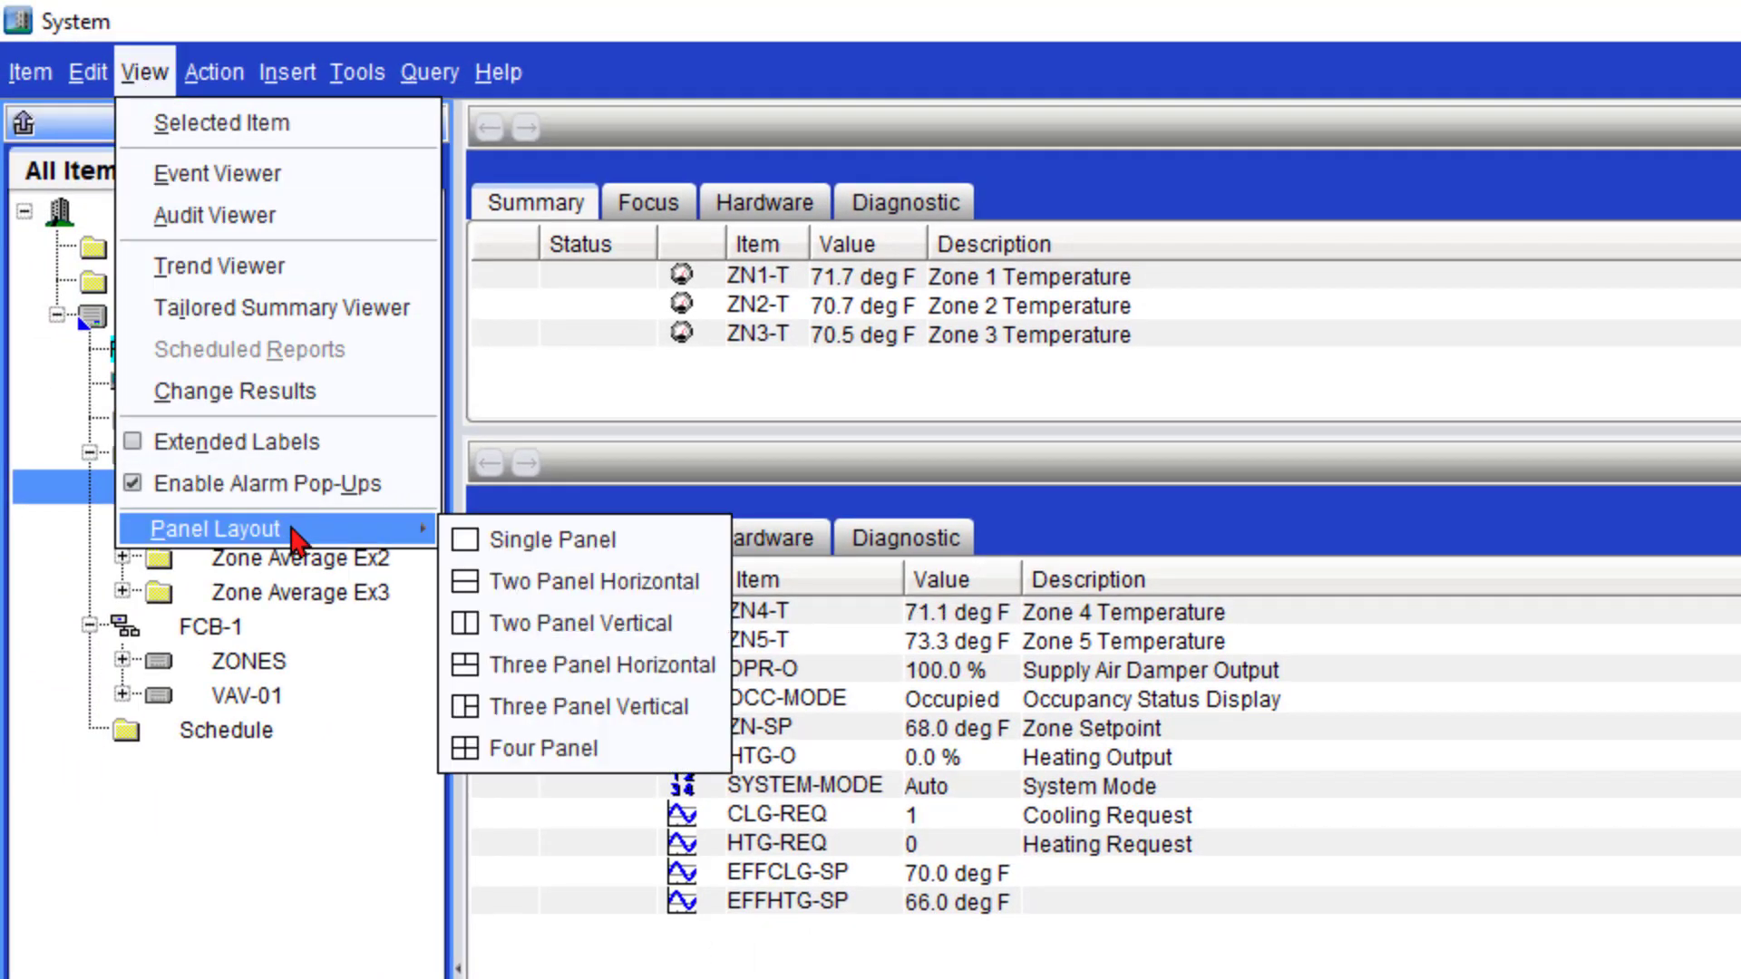
click(591, 541)
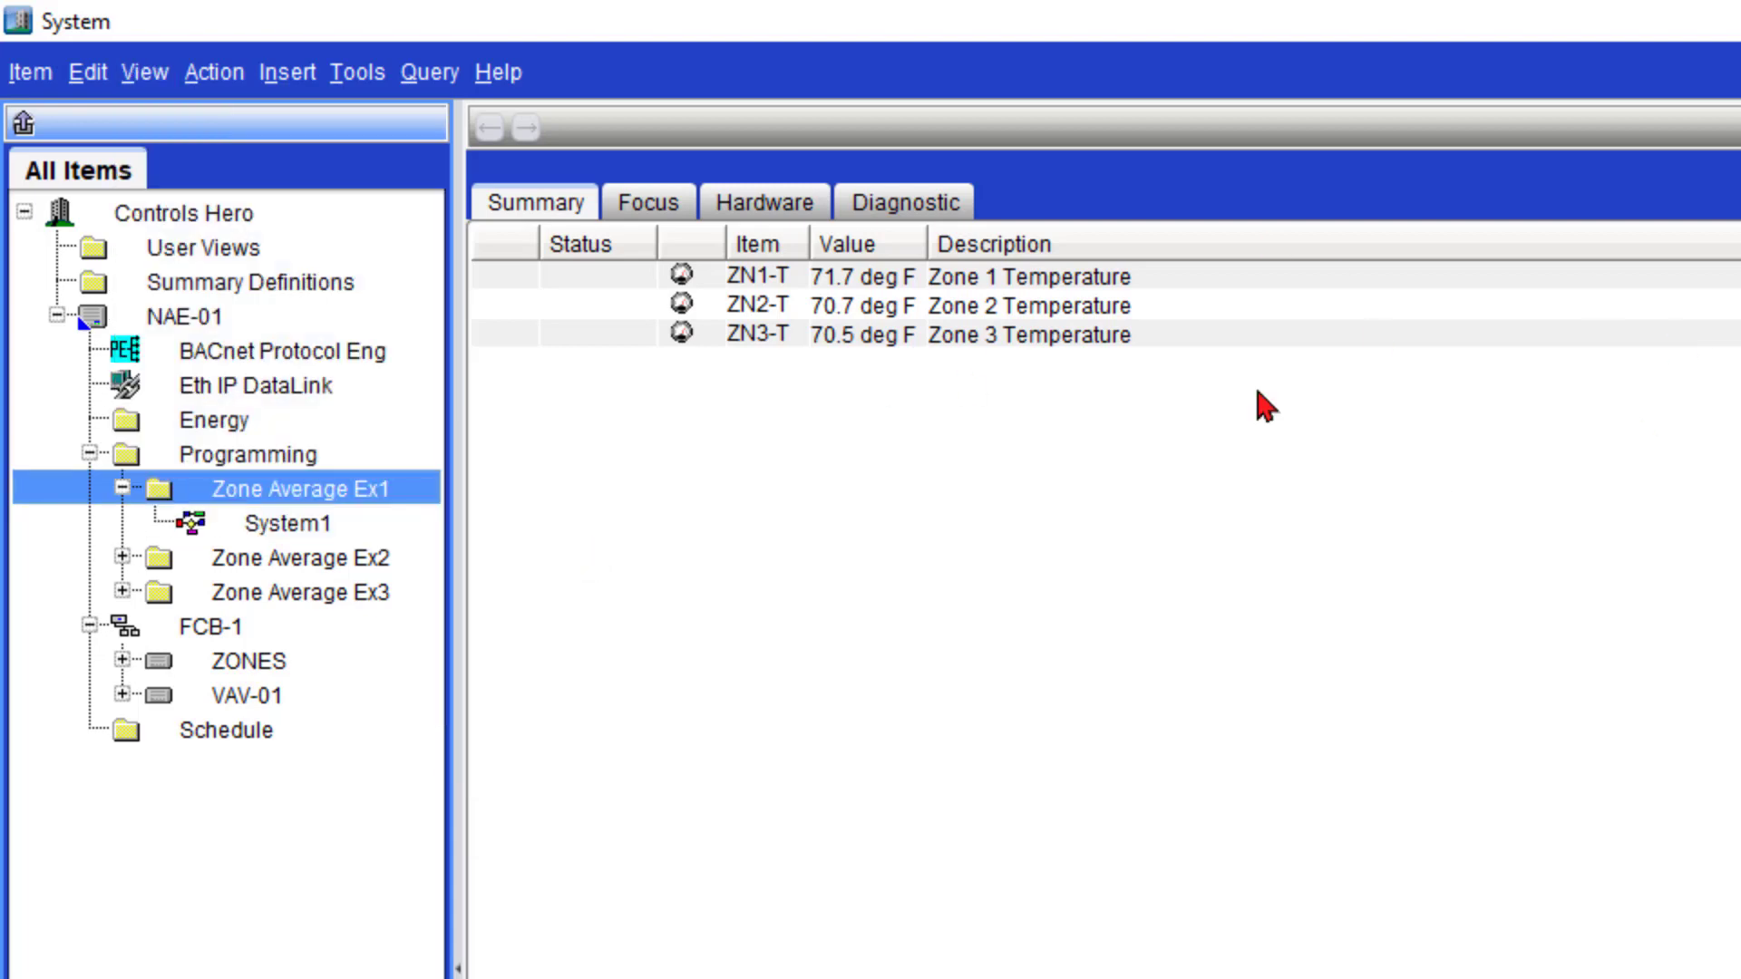
click(301, 526)
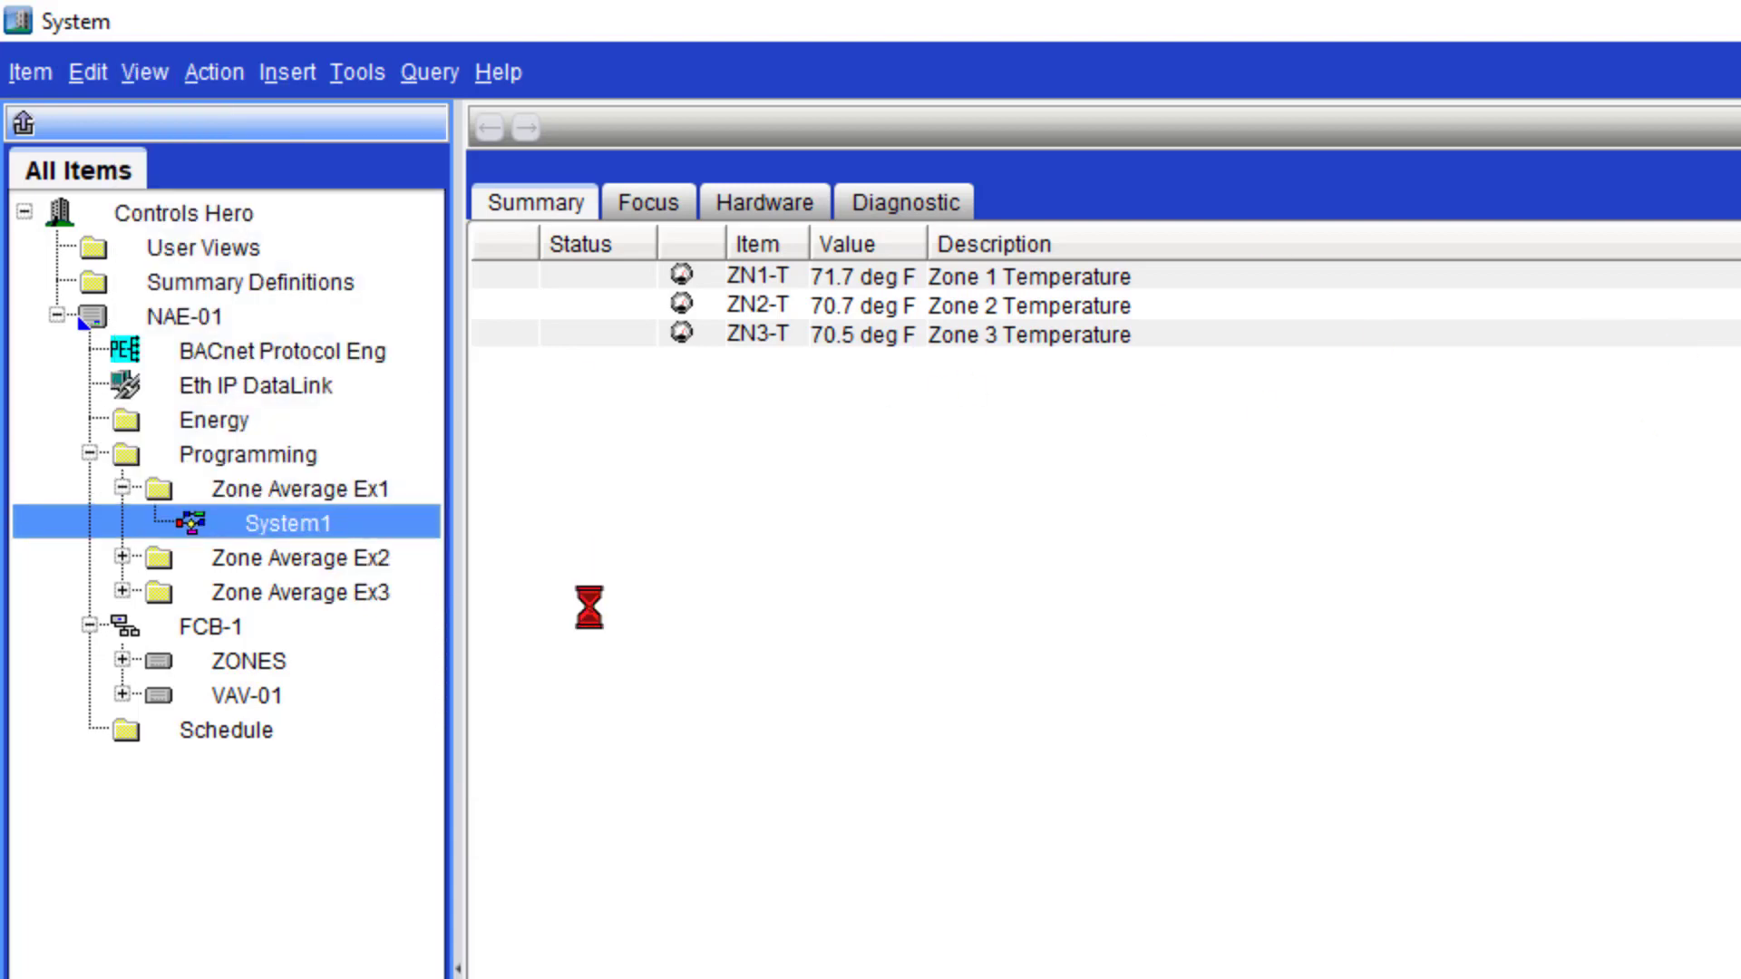
click(509, 269)
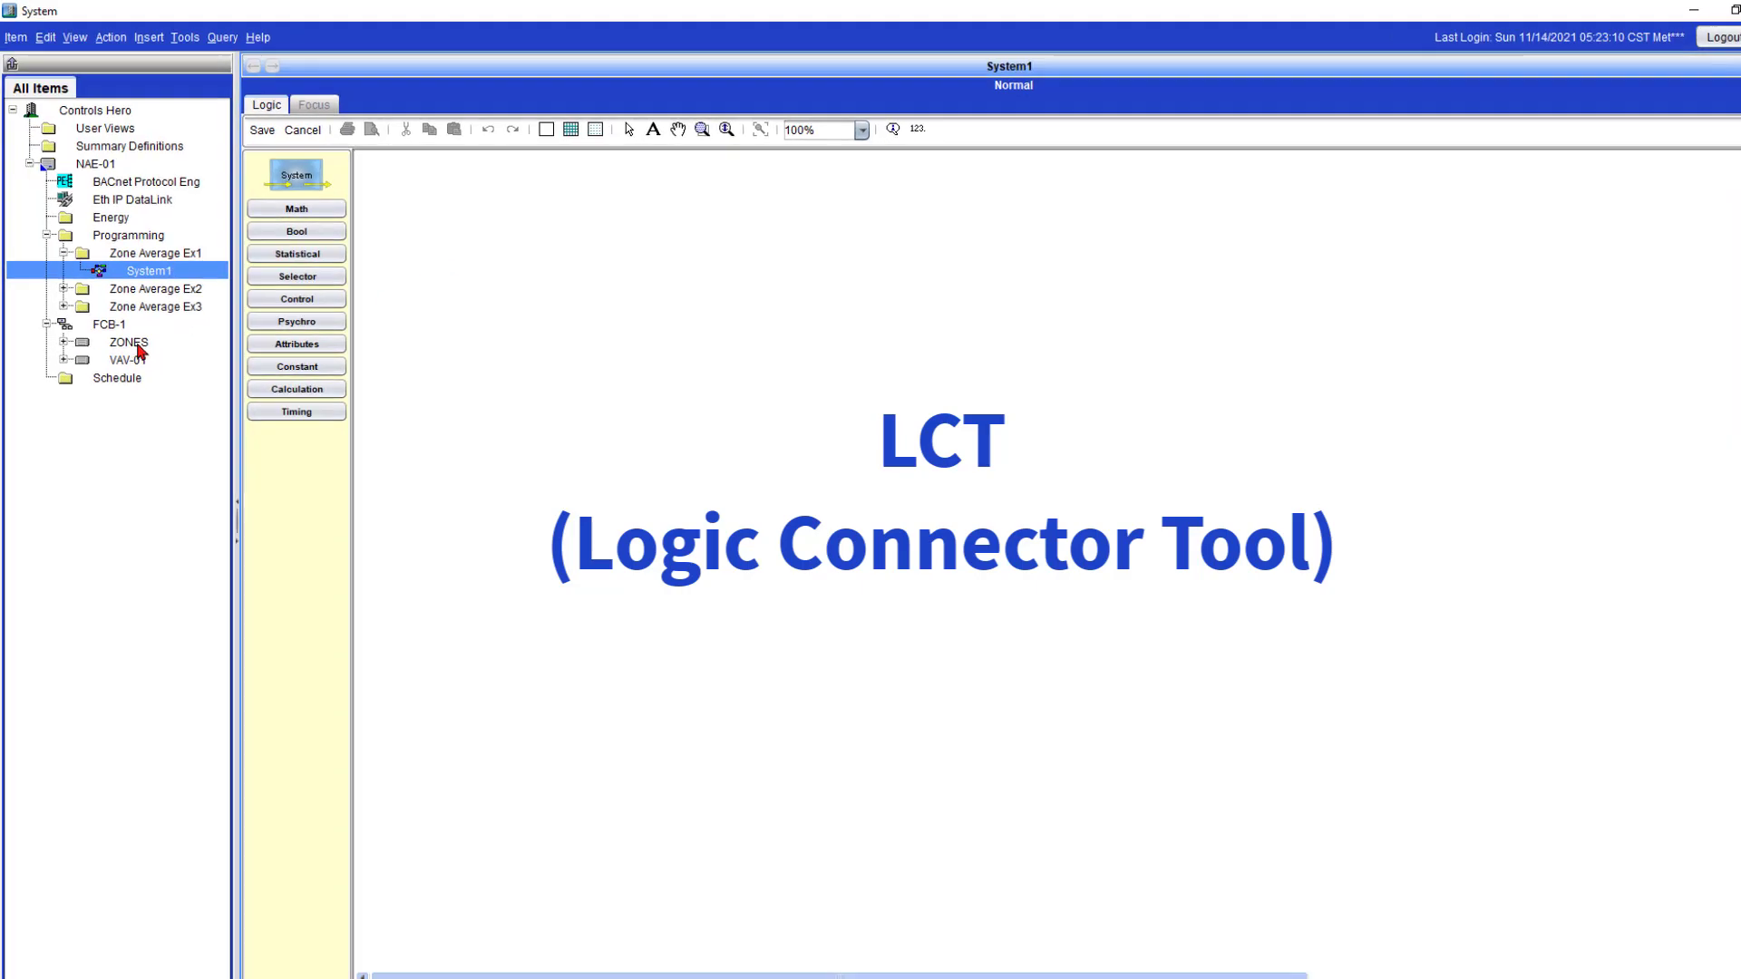
Add Input Reference blocks for ZN1-T, ZN2-T and ZN3-T from ZONES to the diagram.
click(66, 332)
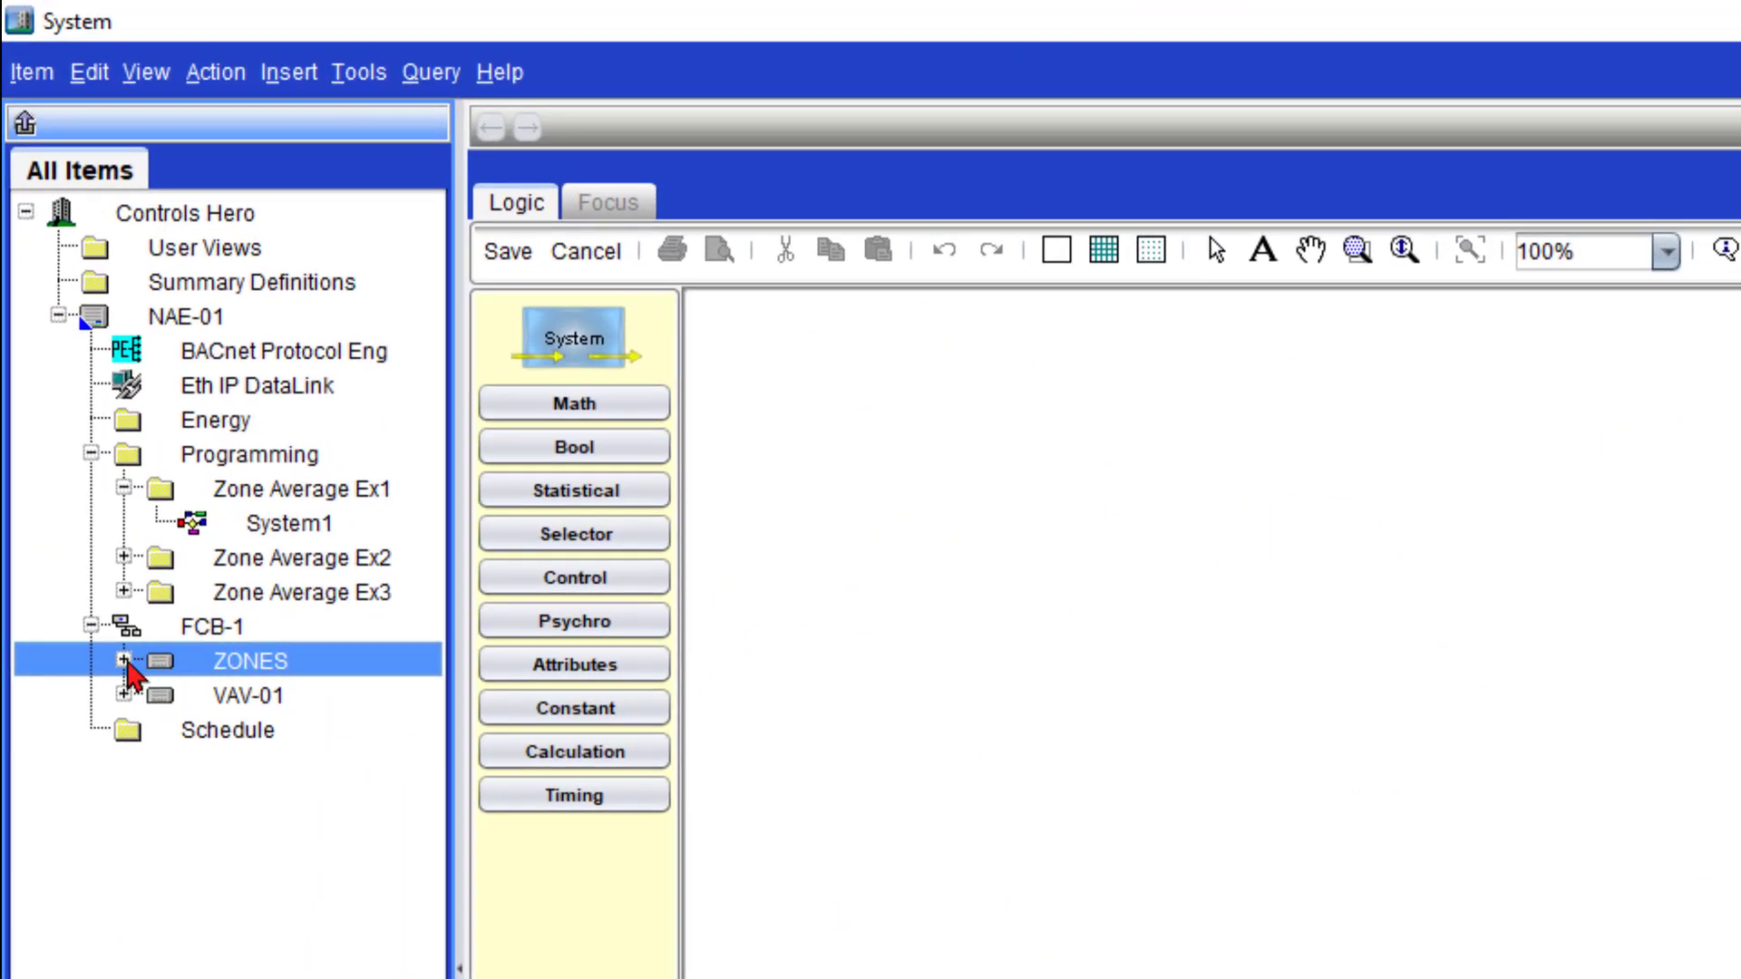
click(124, 661)
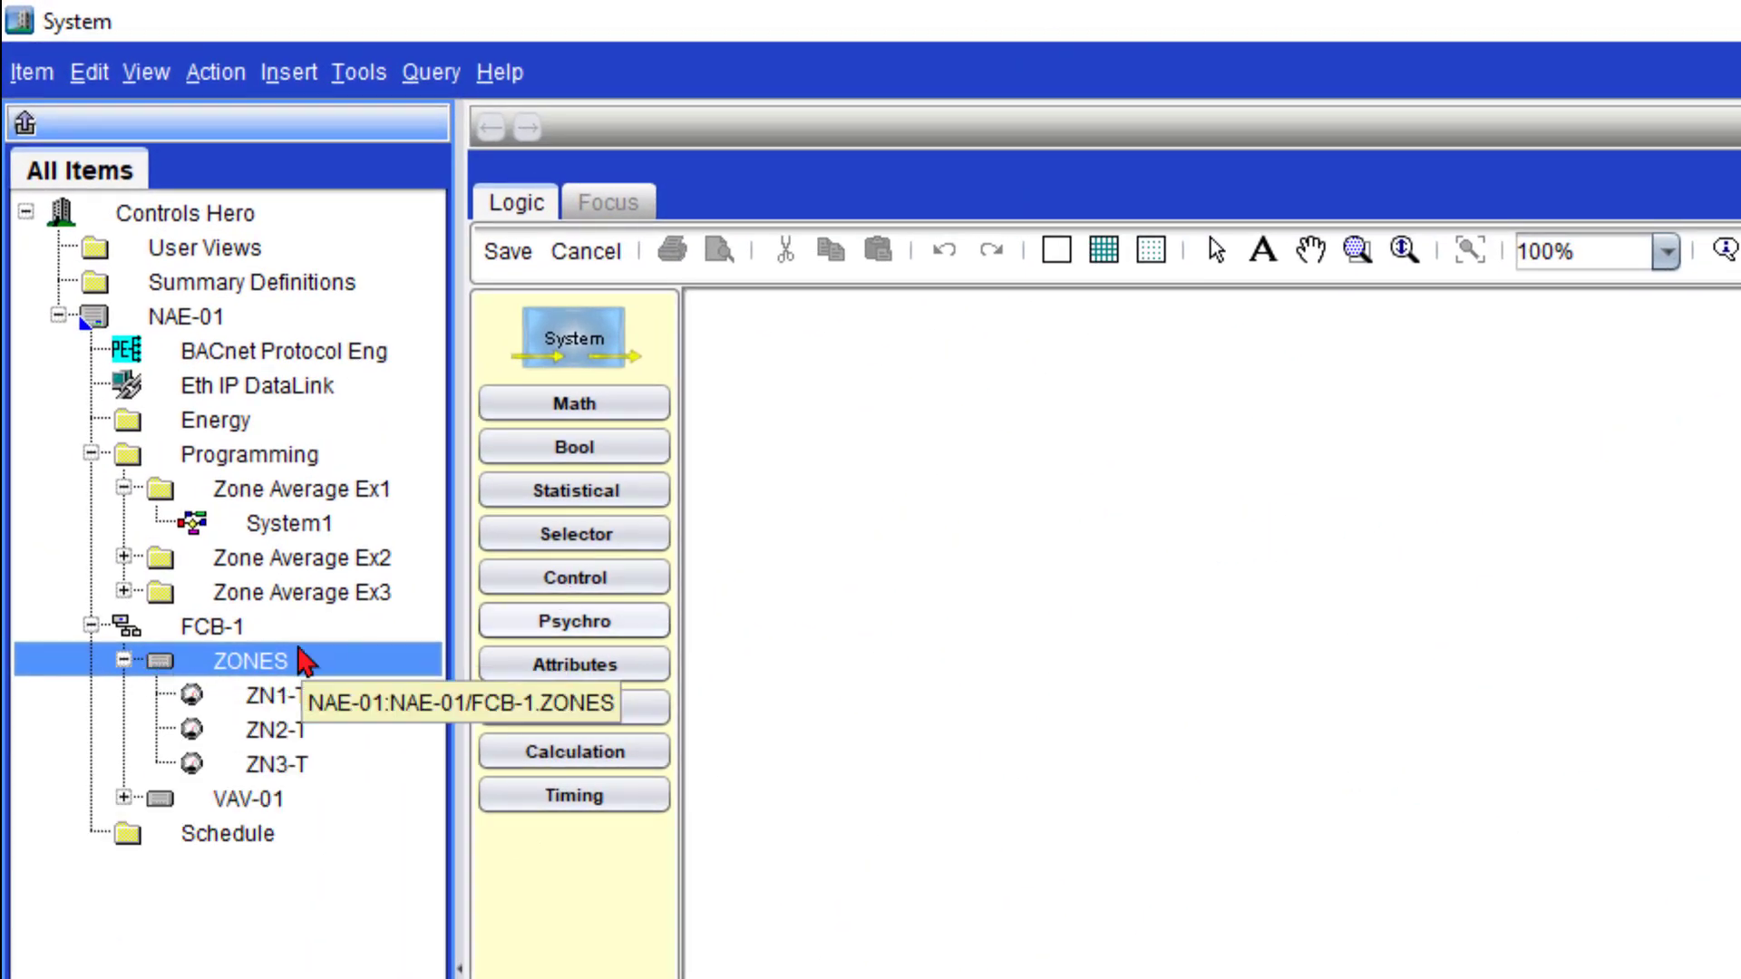
click(281, 700)
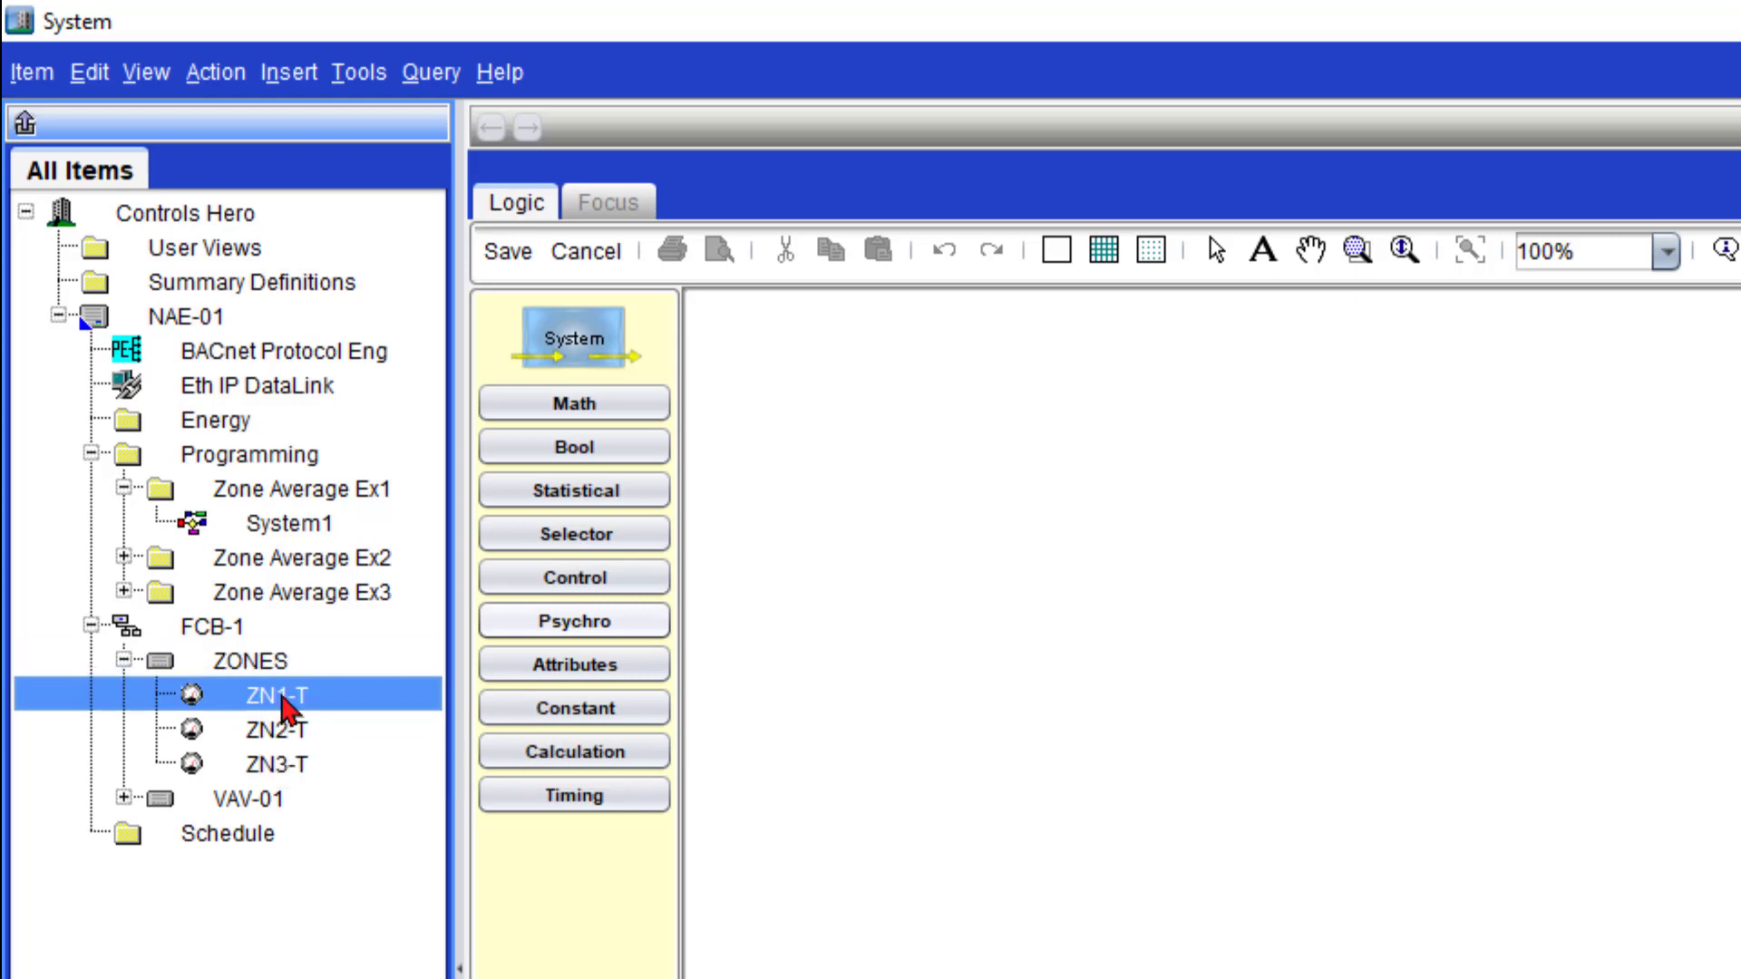
click(613, 671)
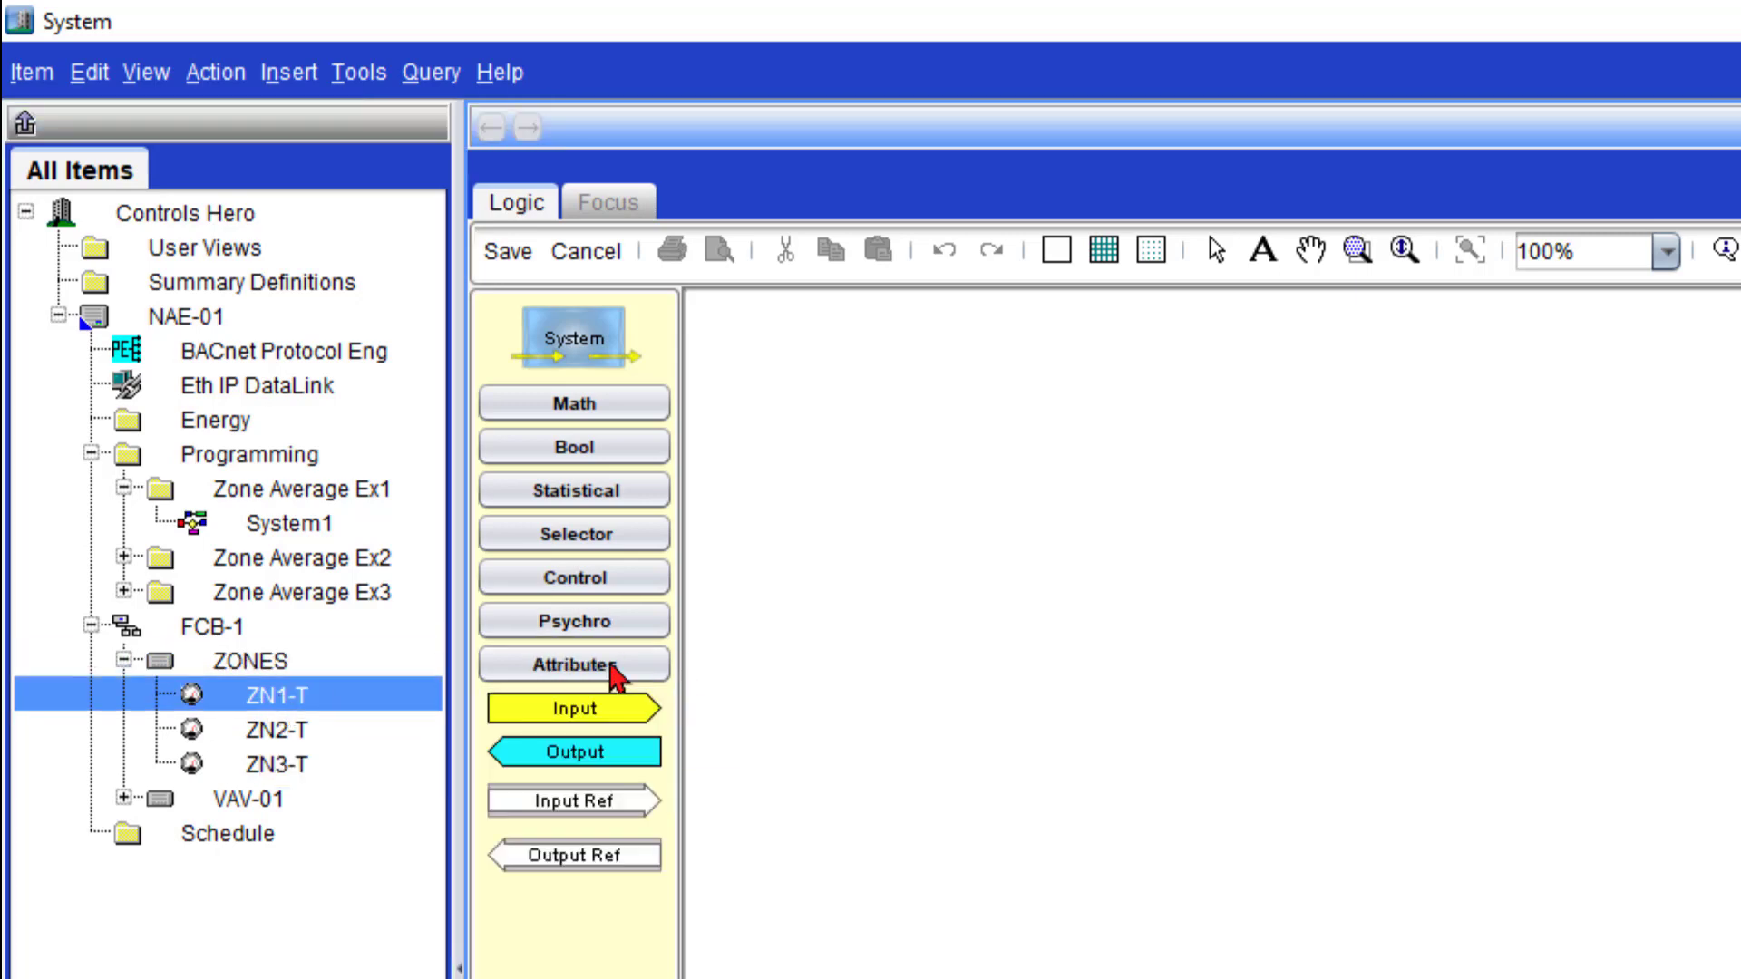
drag(634, 813, 1092, 609)
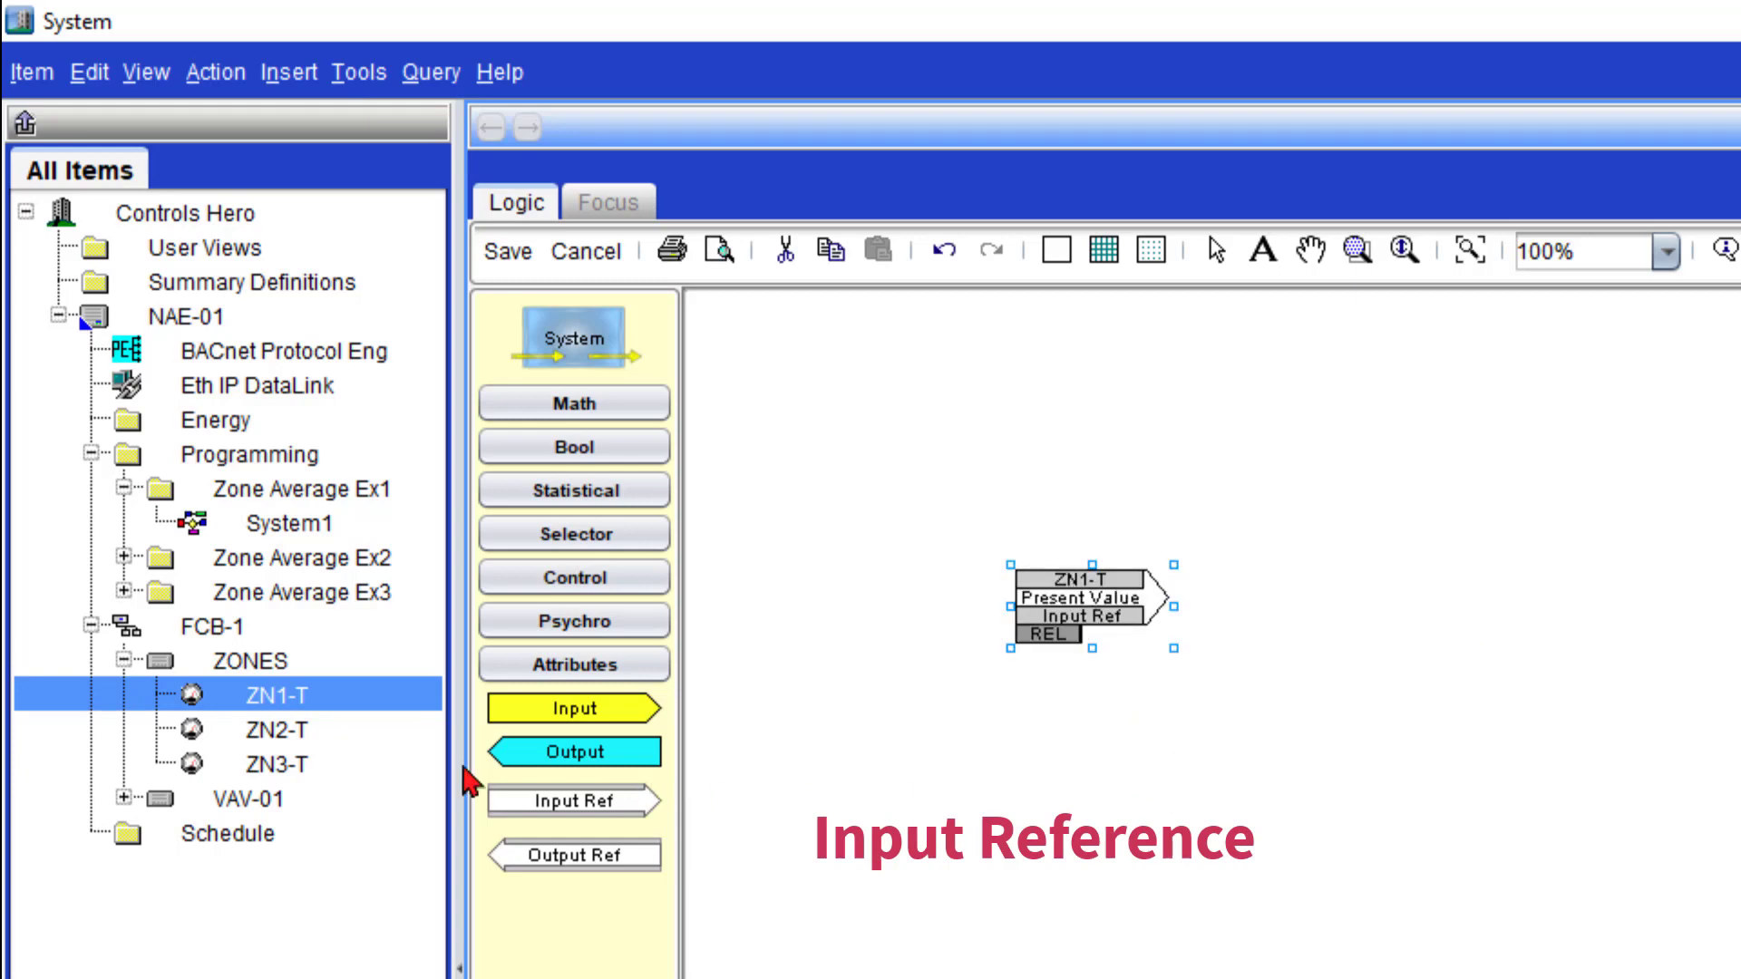
click(288, 737)
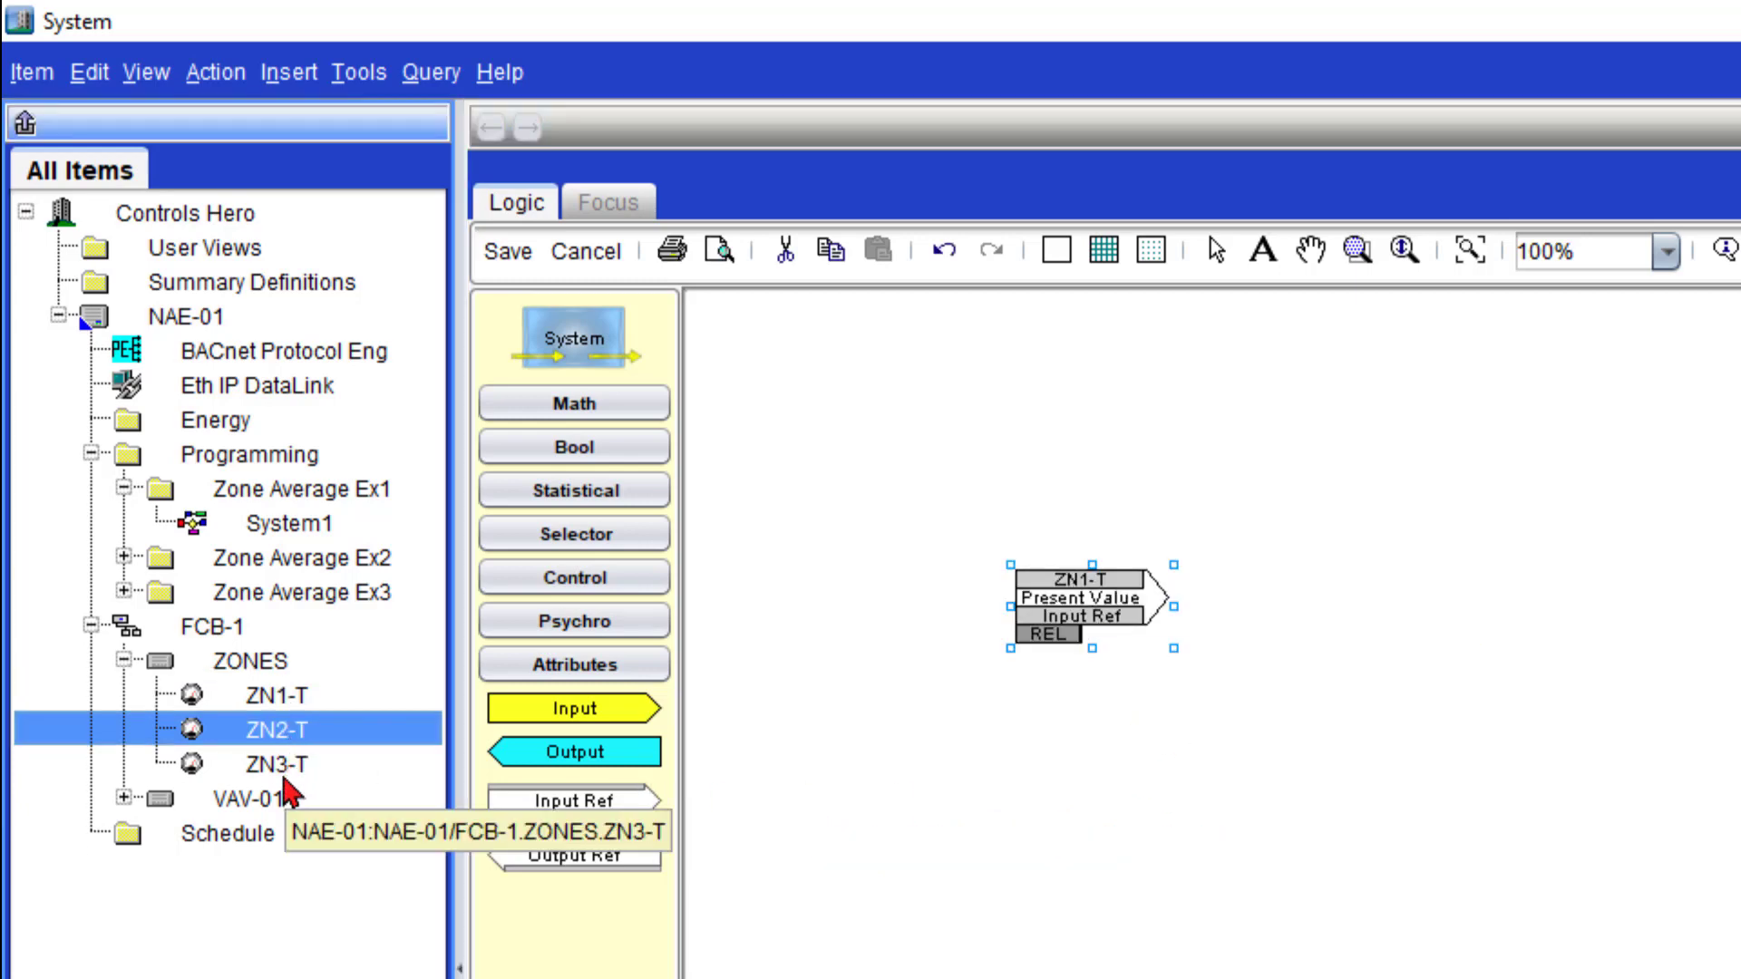
ctrl+click(298, 766)
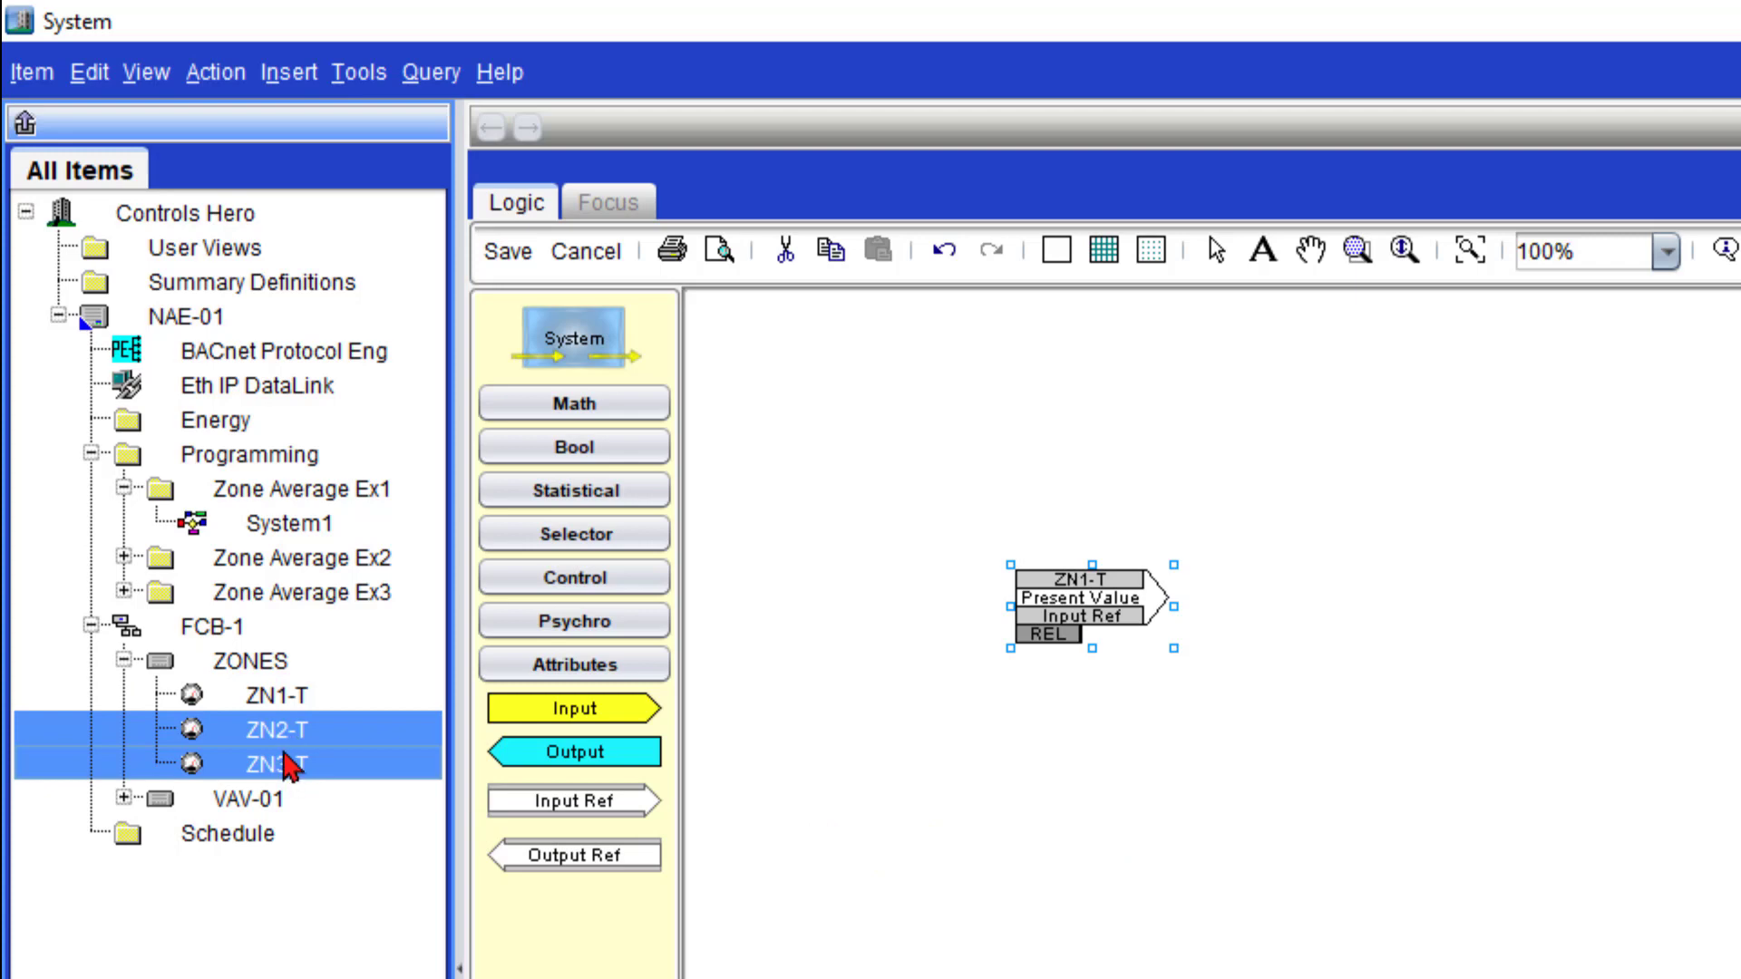
drag(603, 816, 1068, 751)
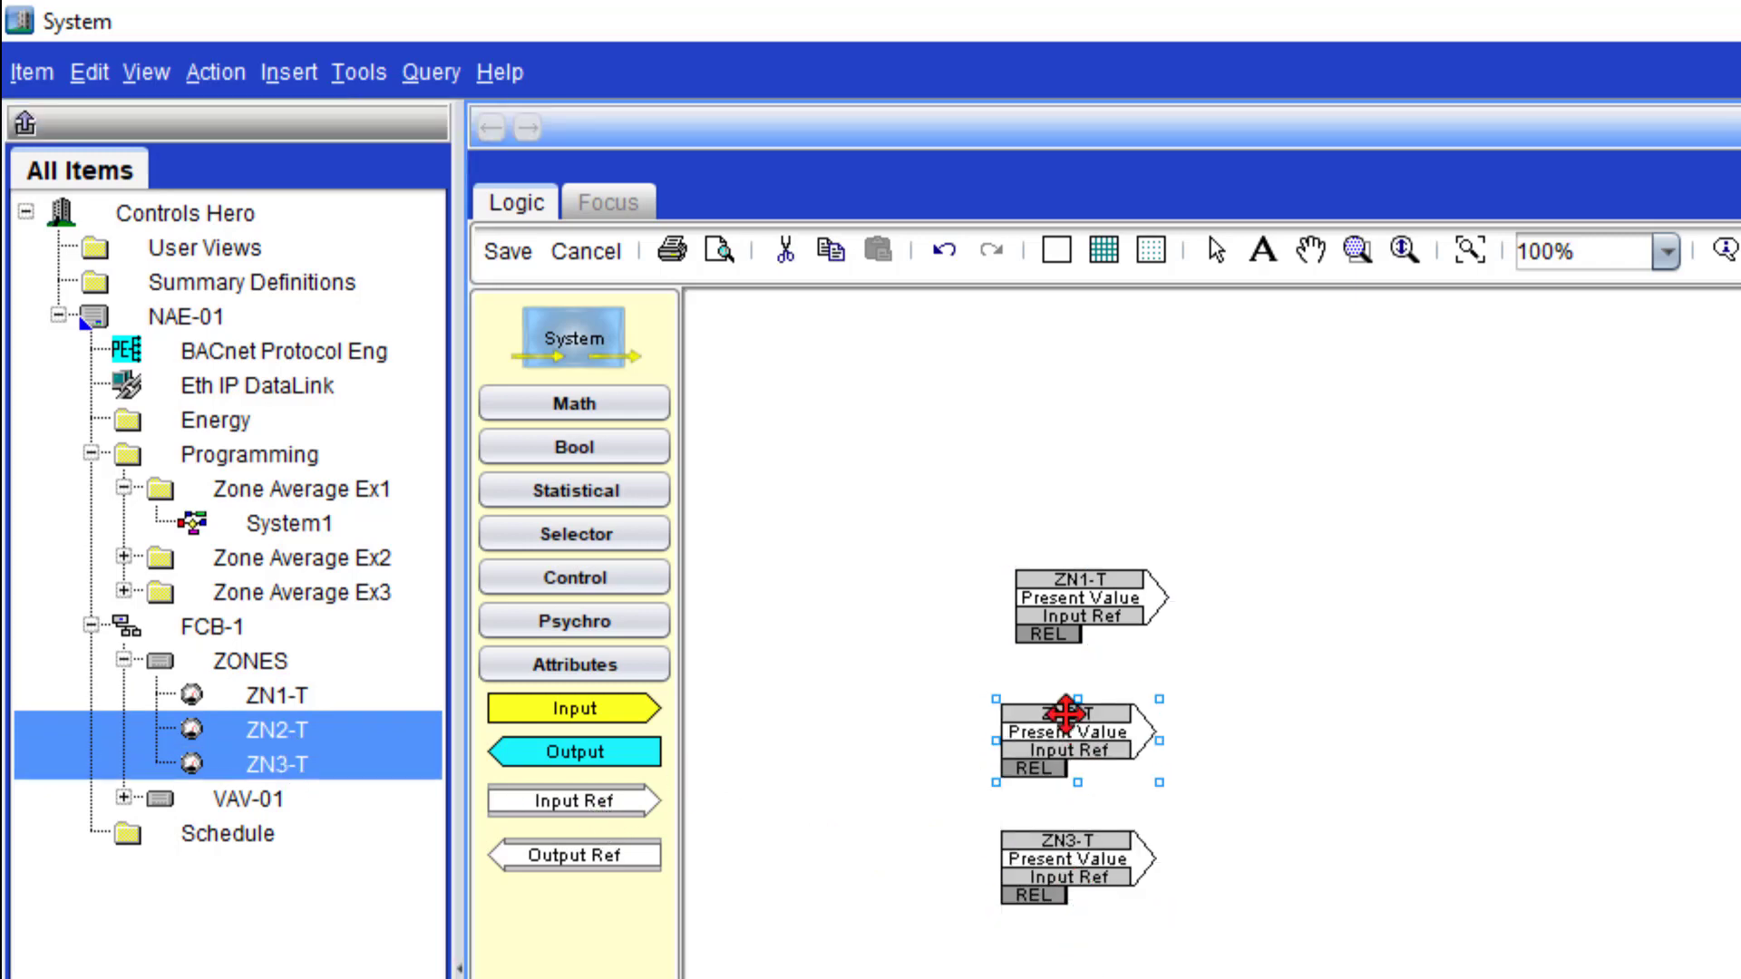
Place a Statistical AVG block right of the references and give it 3 inputs.
click(615, 498)
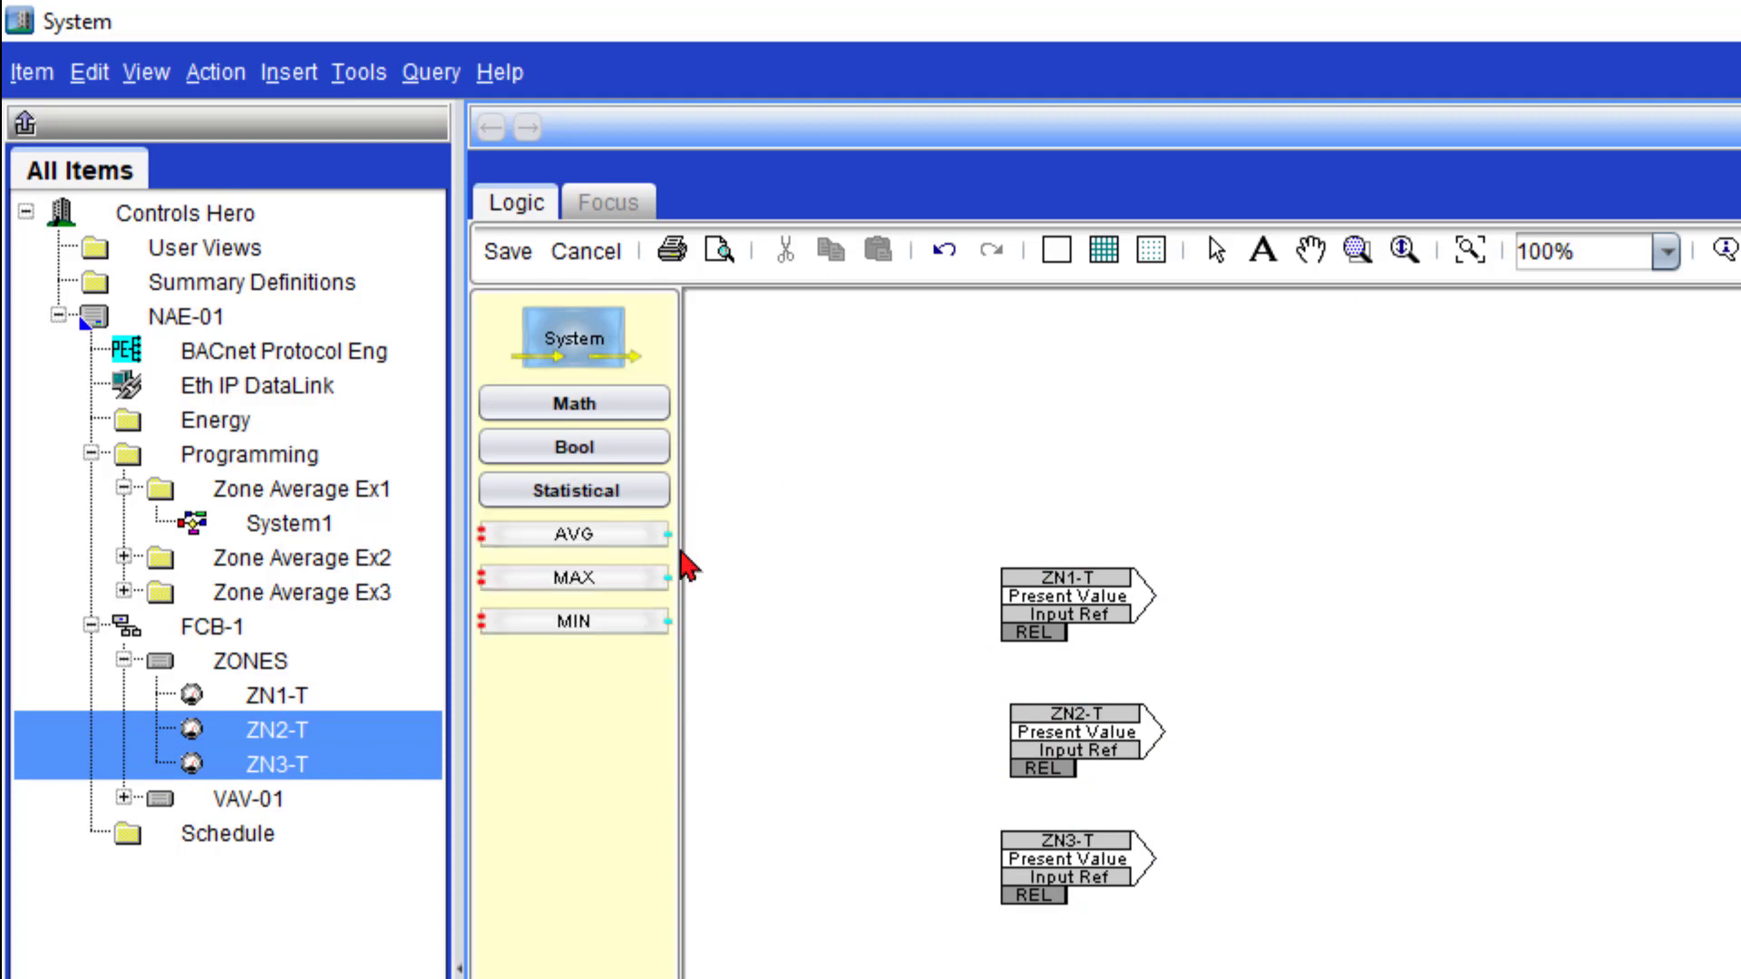
drag(599, 545, 1420, 742)
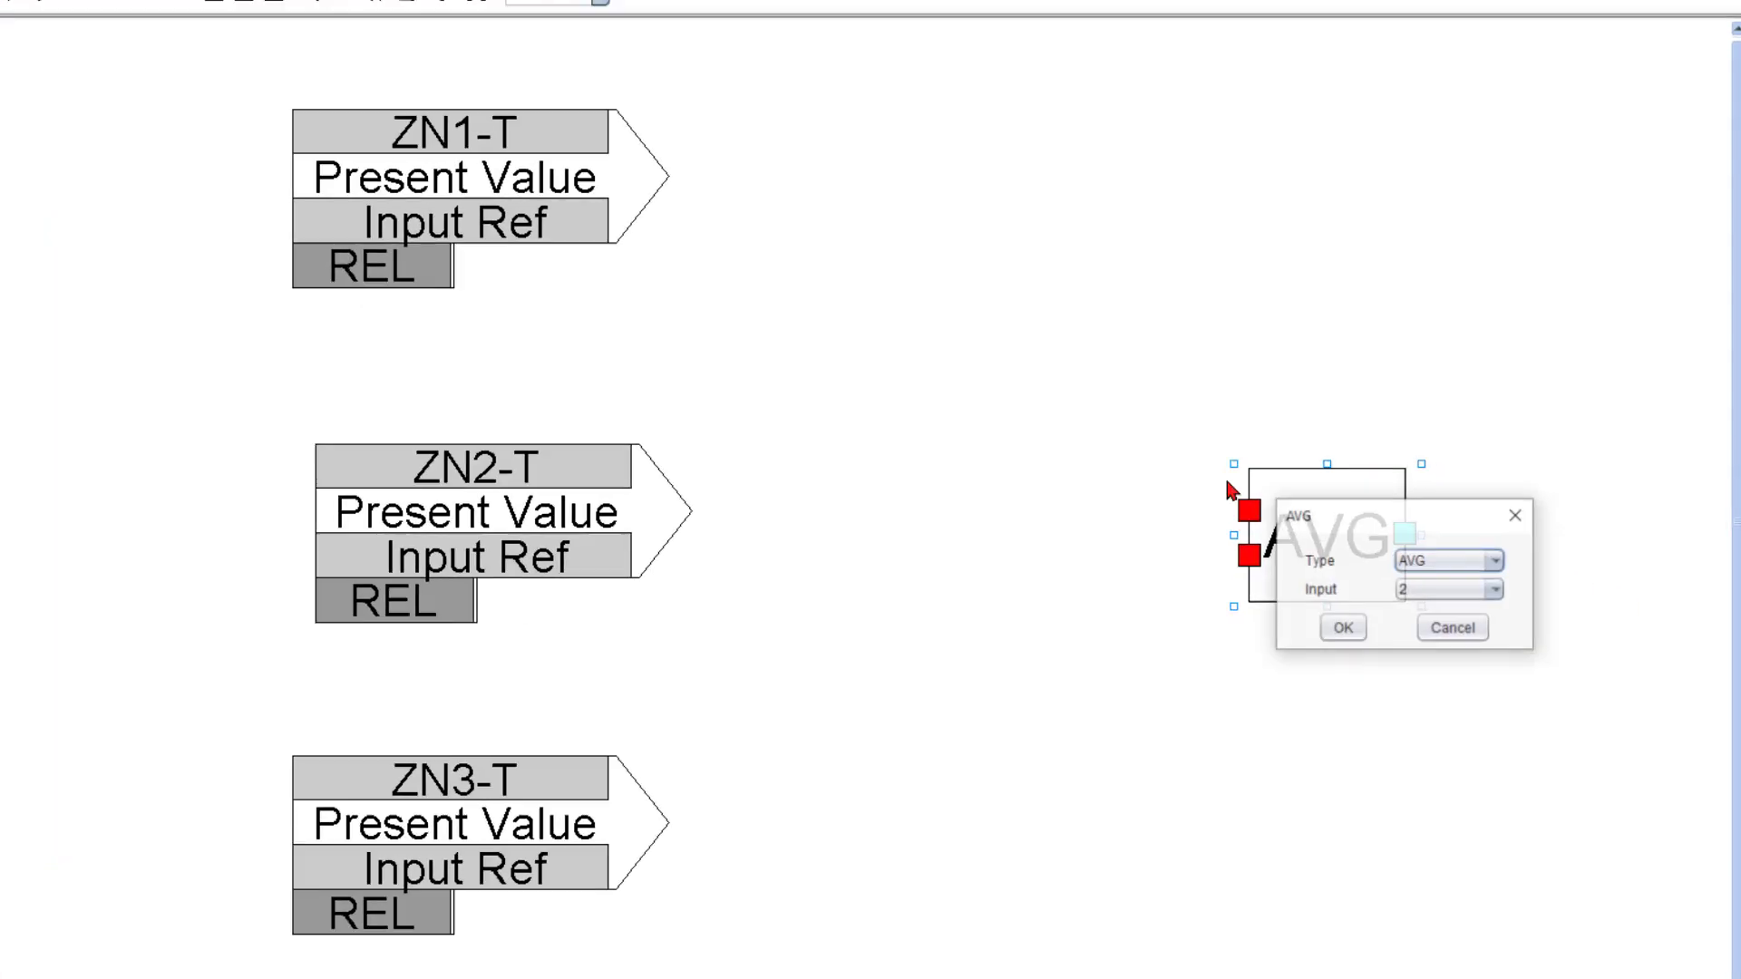
click(1294, 587)
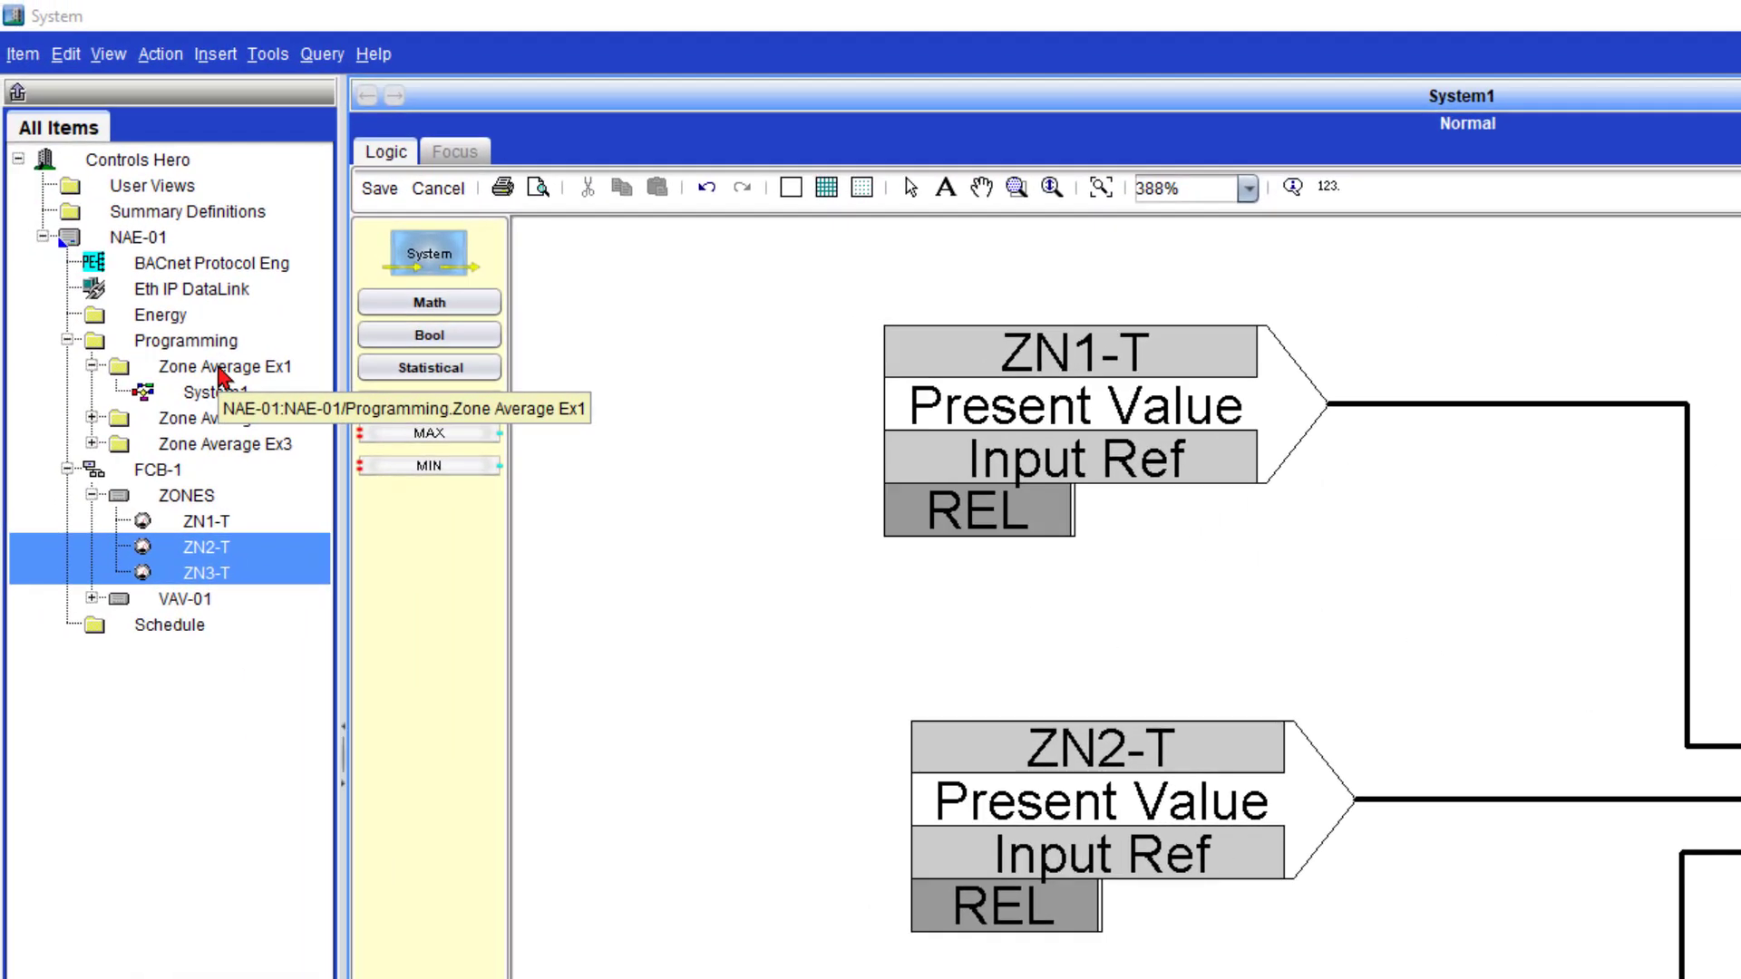
Start inserting a new analog value (AV) object from the Zone Average Ex1 folder.
click(224, 370)
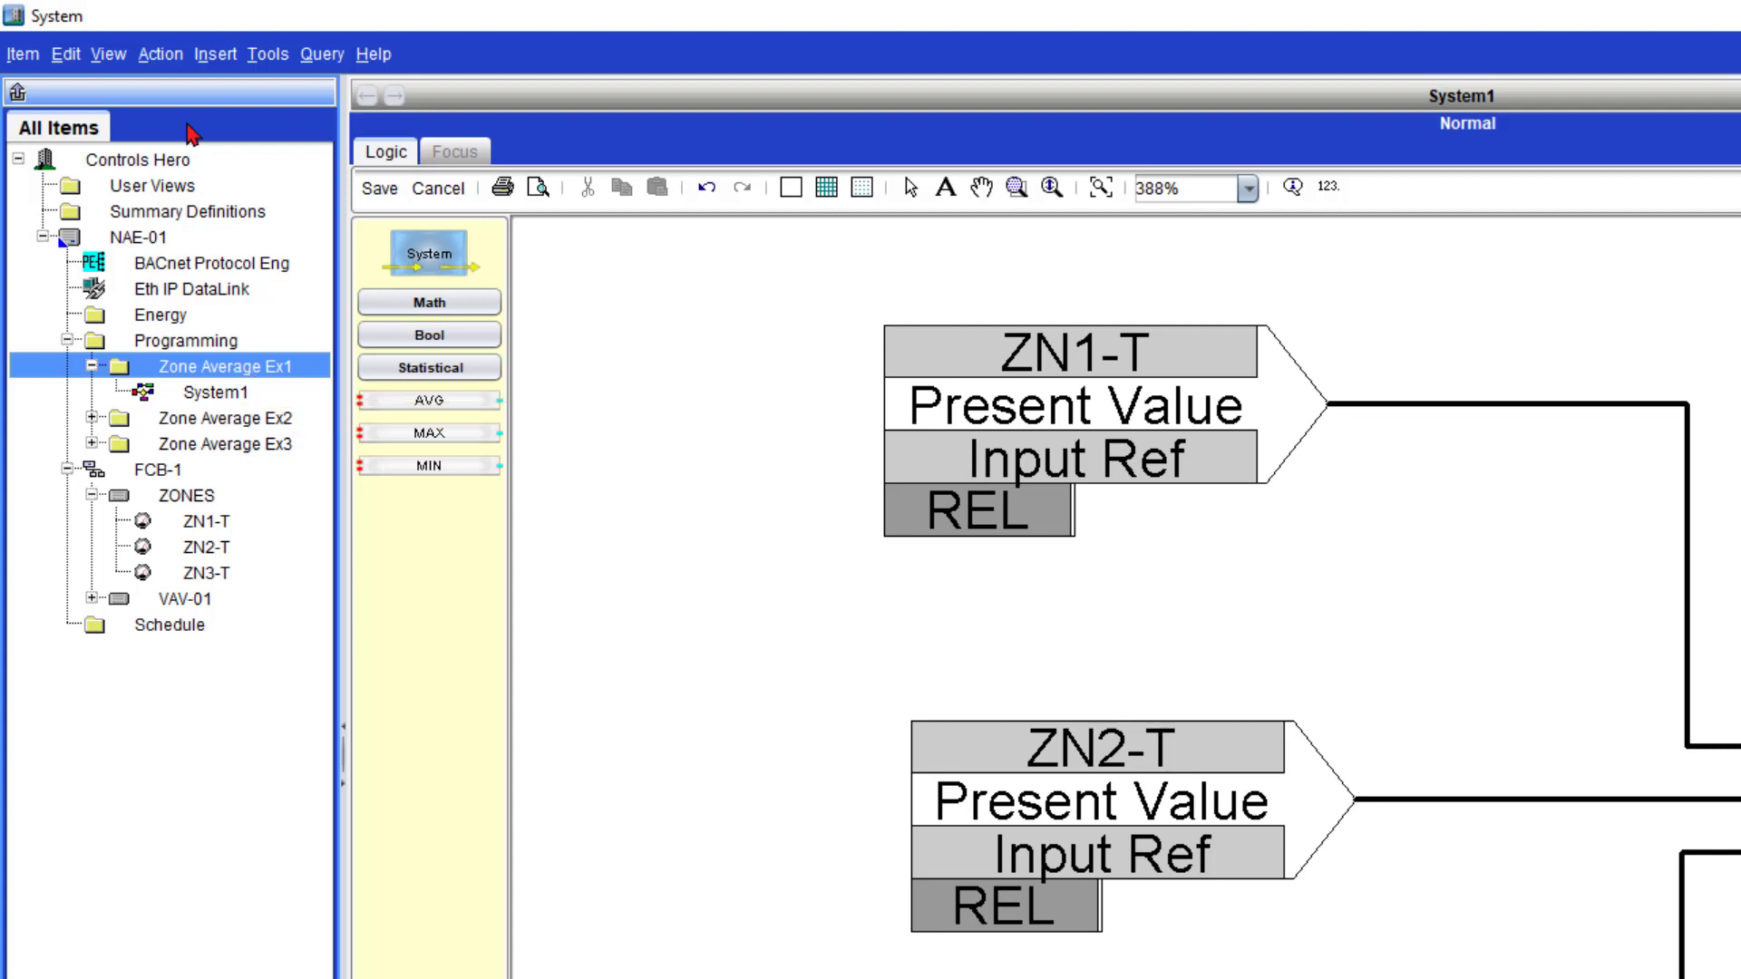
click(215, 55)
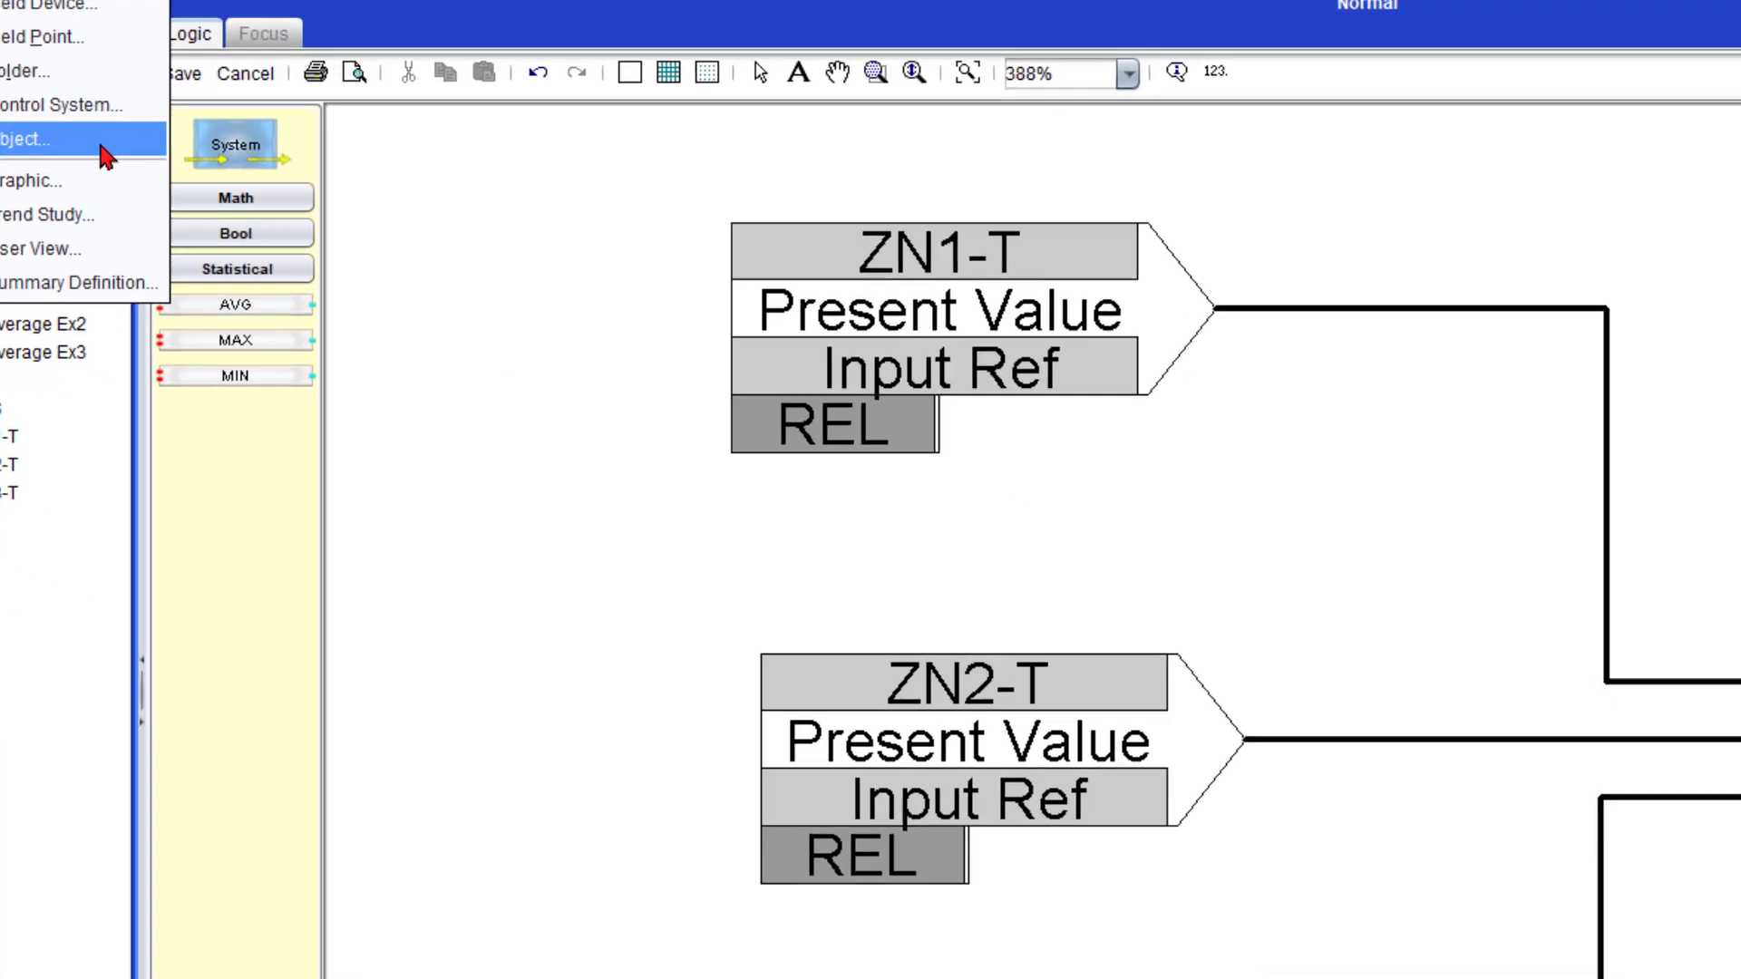
click(102, 149)
click(619, 210)
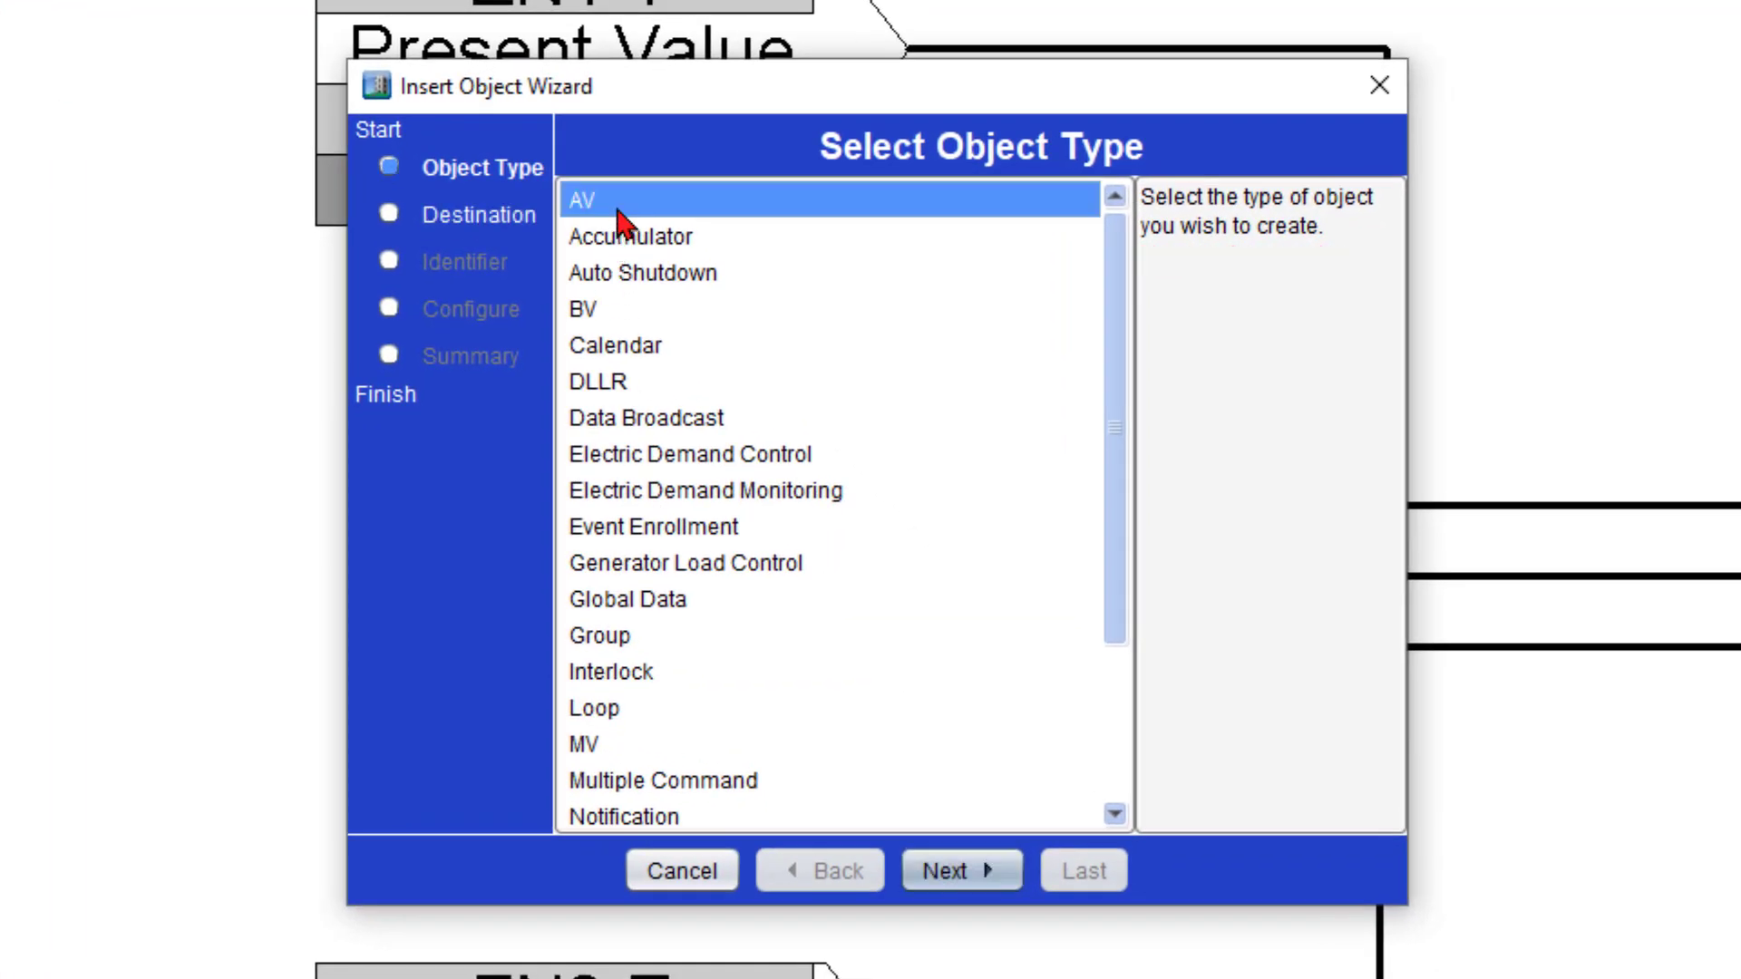
click(999, 876)
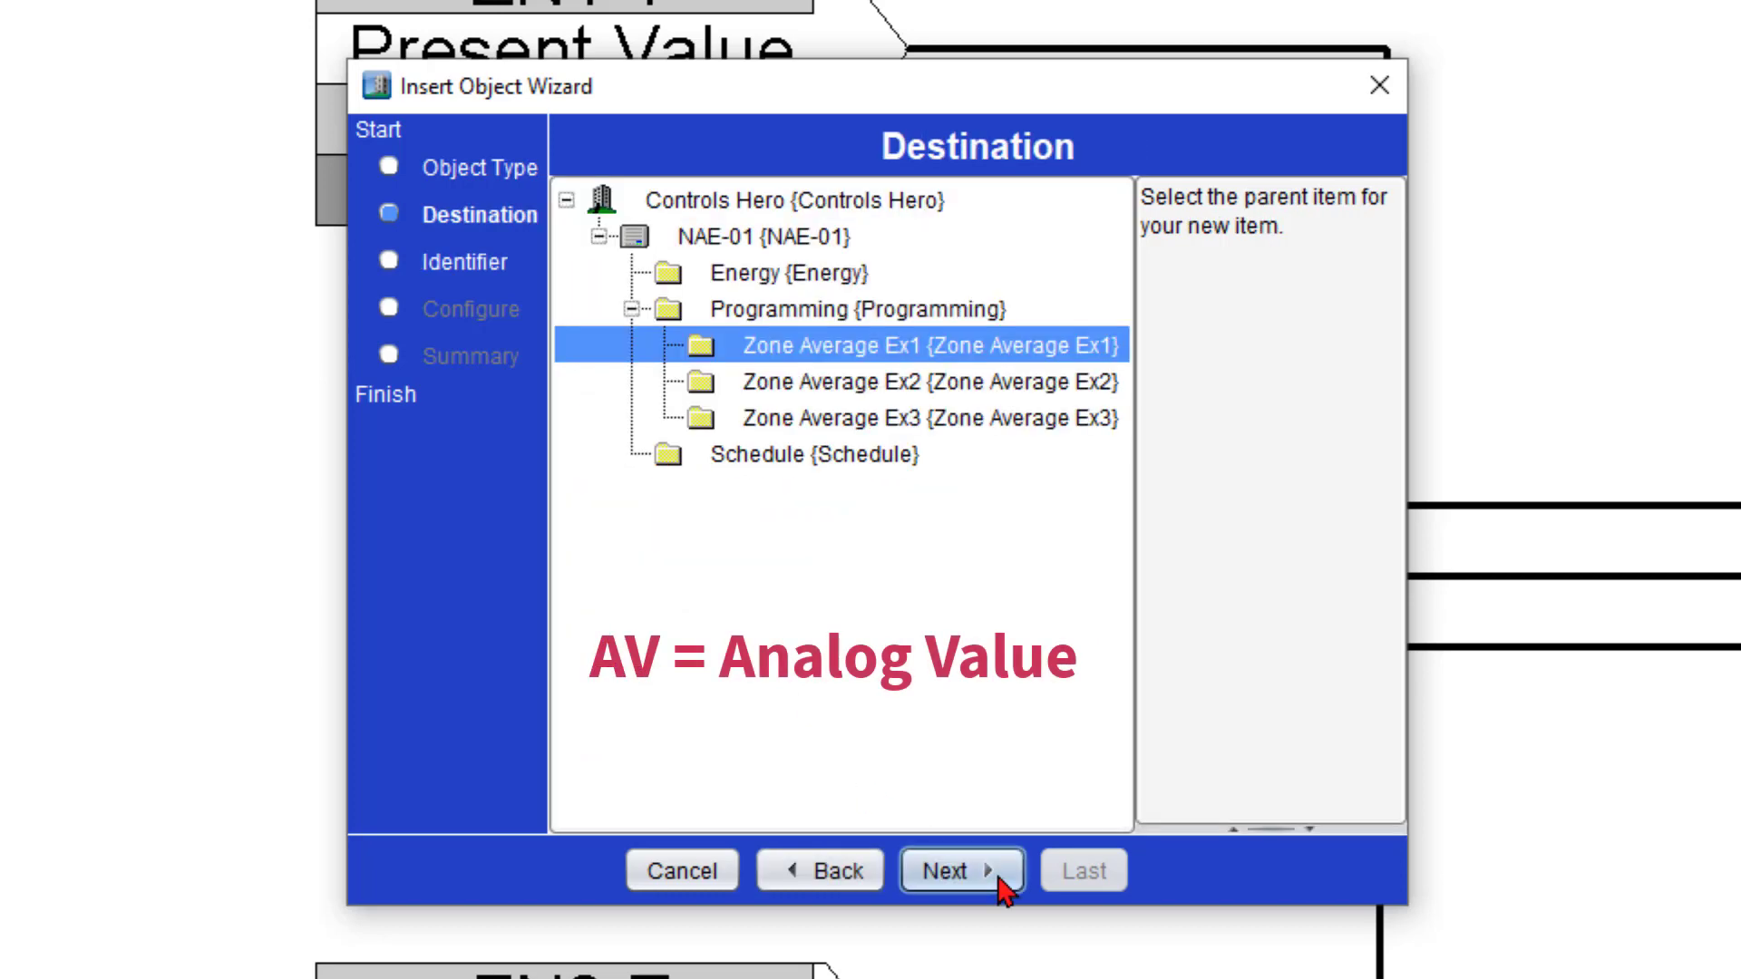
Place it in Zone Average Ex1, name it ZNT-AVG, set units to deg F, and finish.
click(961, 871)
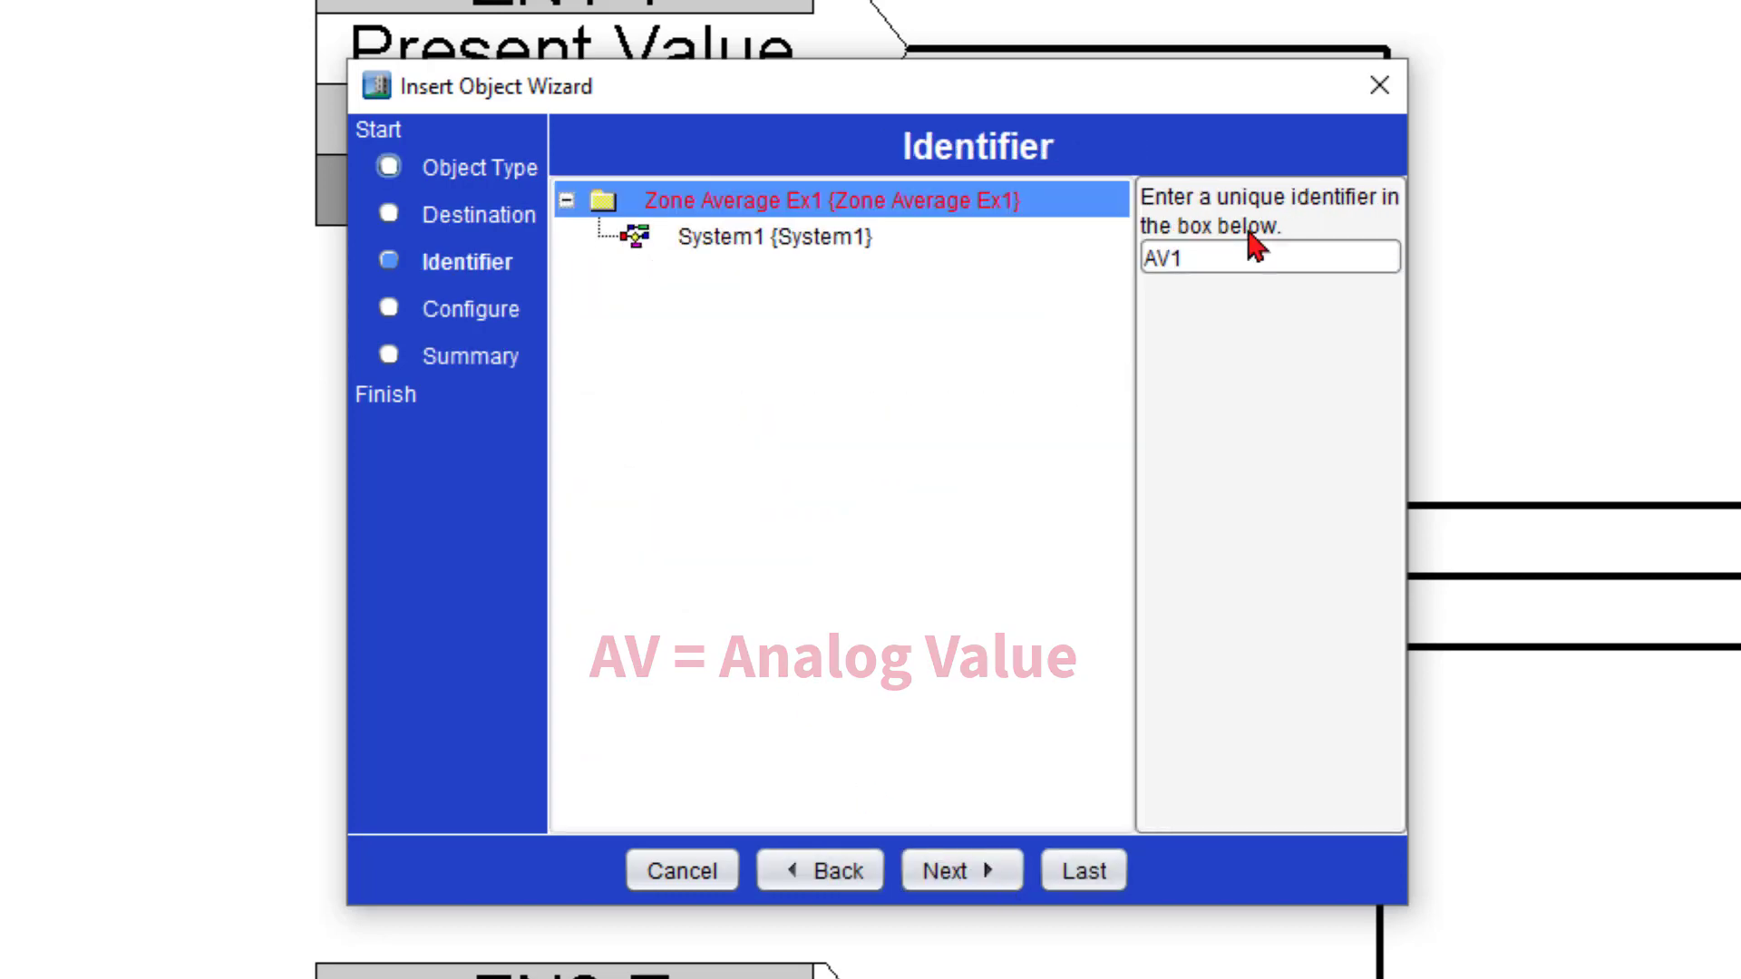
text(Zo)
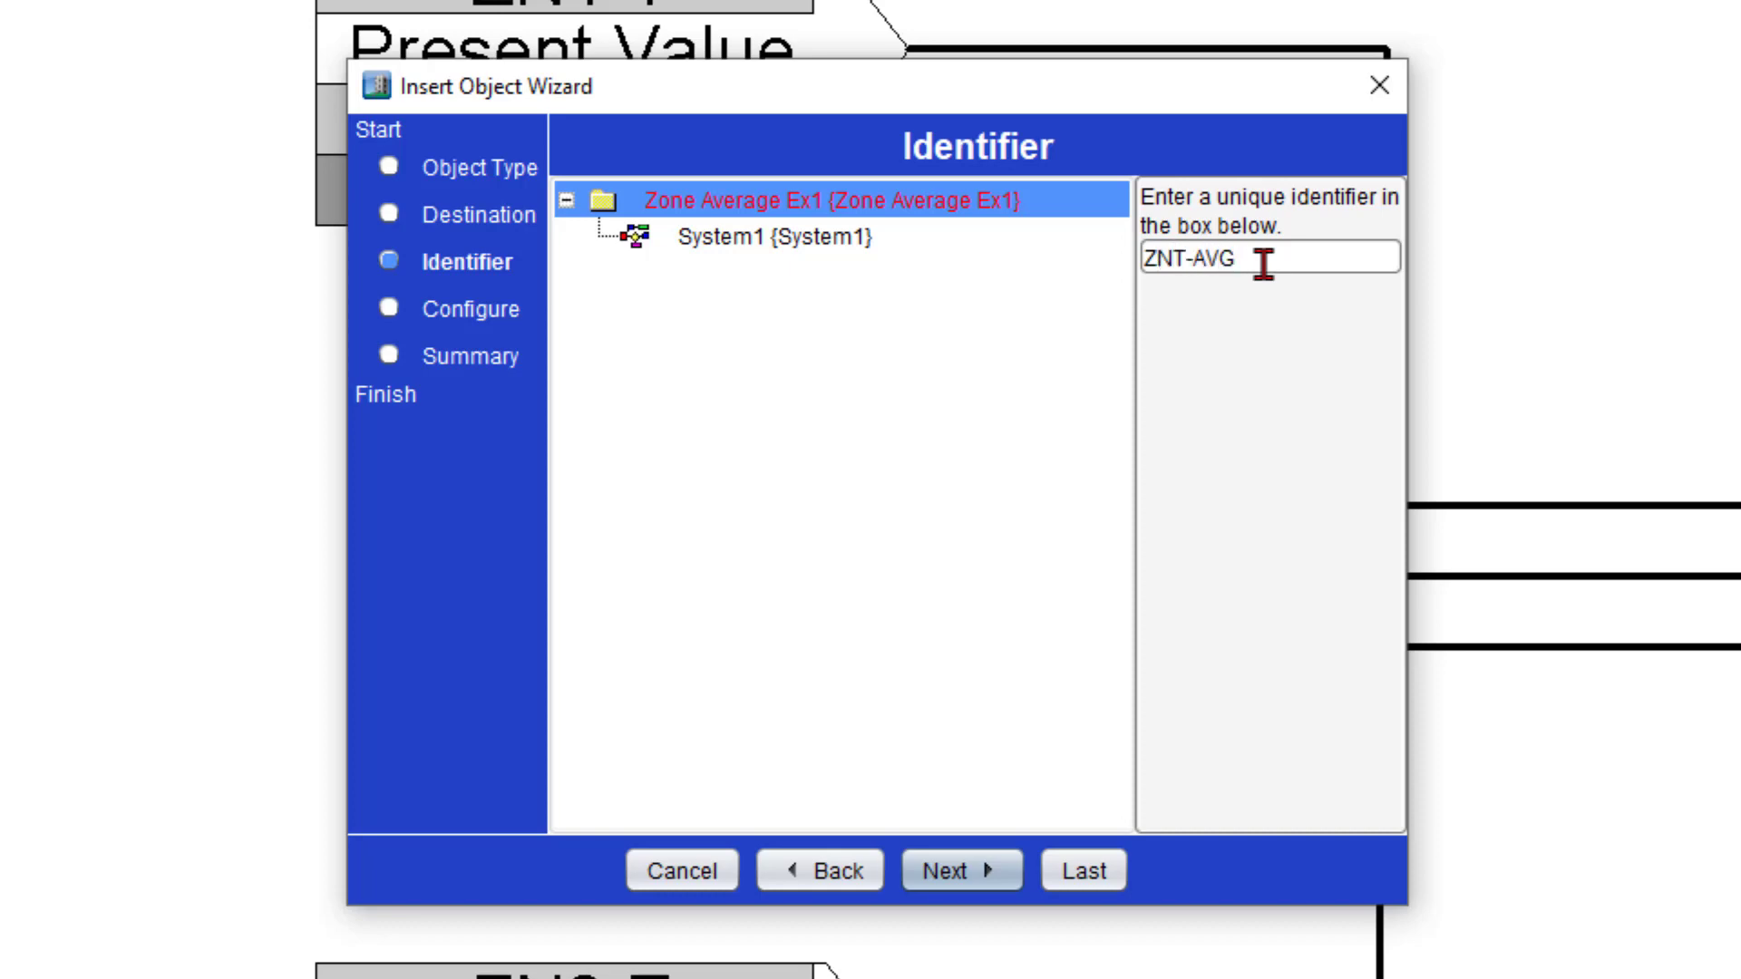
click(959, 869)
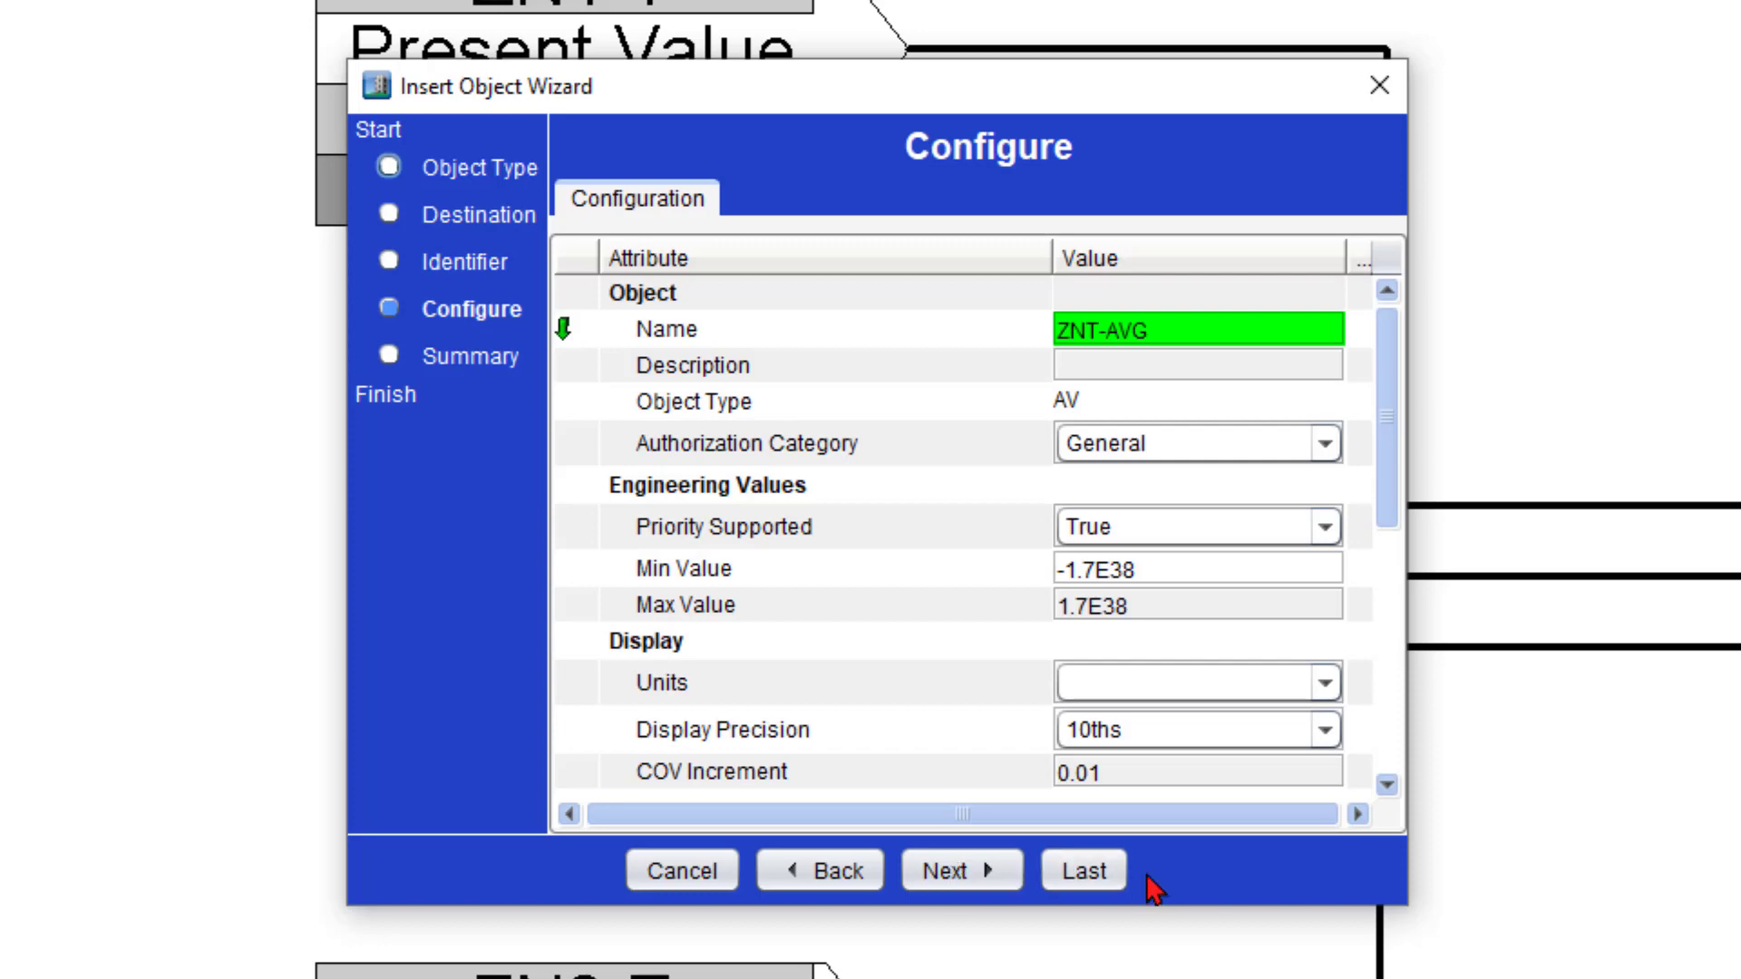
drag(1387, 912, 1737, 975)
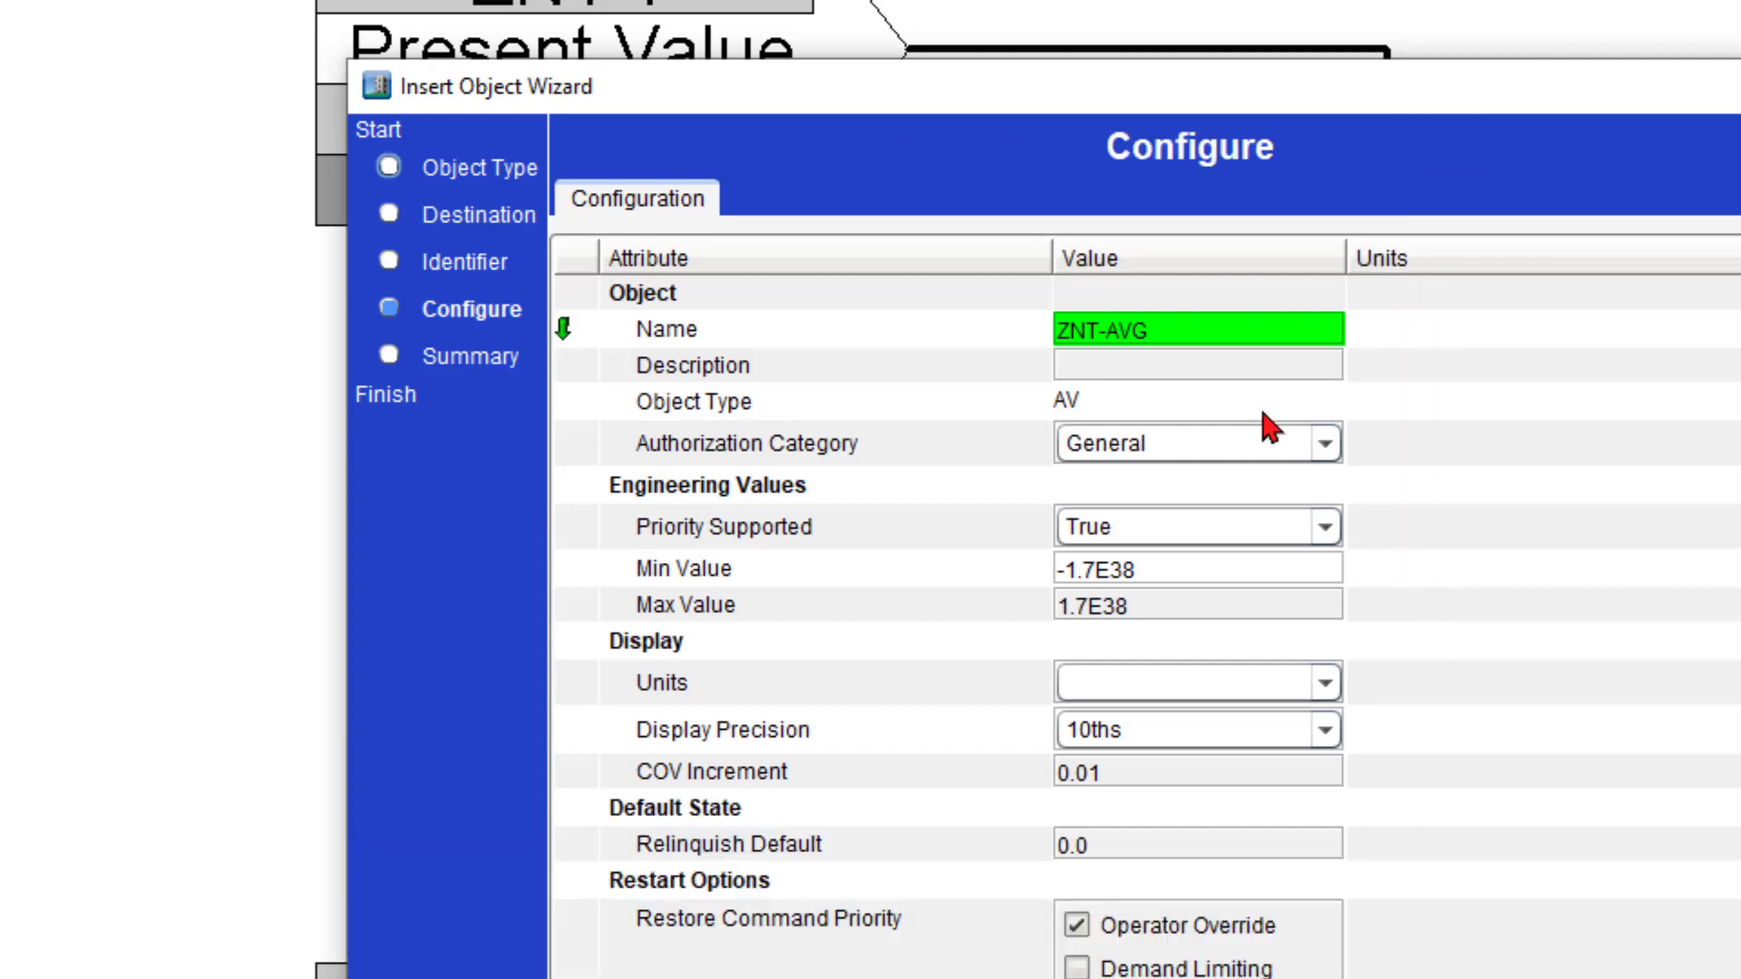
click(1178, 688)
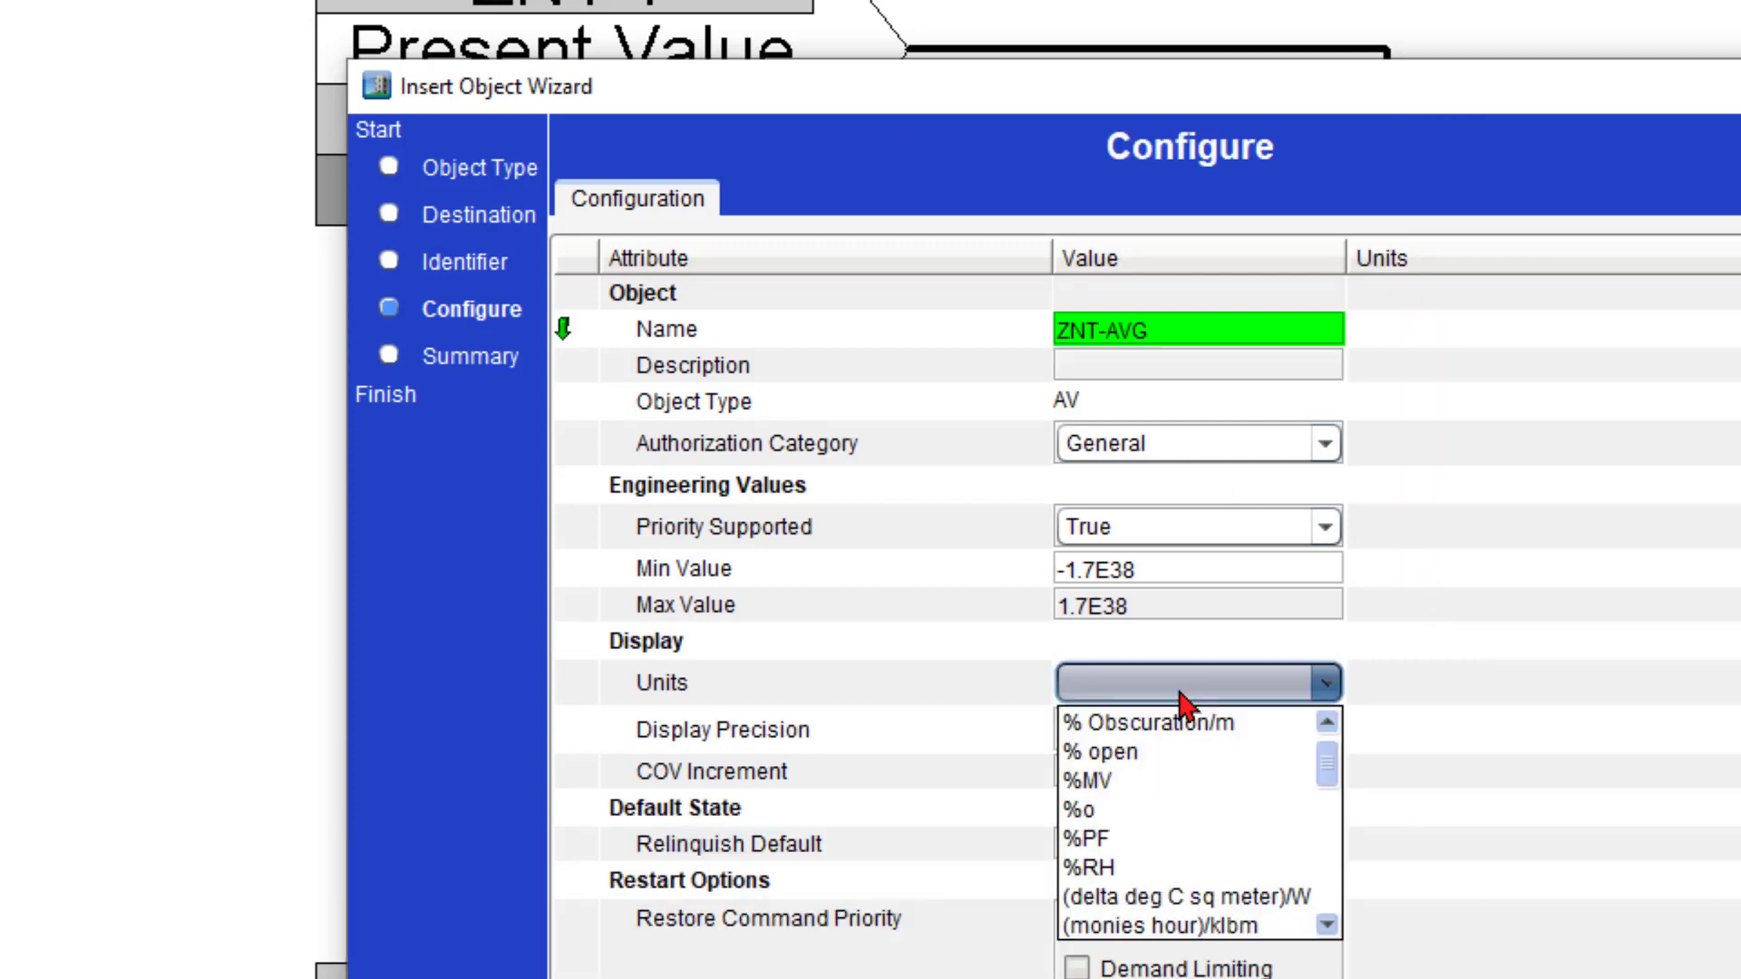
key(d)
key(Down)
key(Down)
key(Down)
key(Down)
key(Down)
key(Down)
key(Down)
key(Down)
key(Down)
key(Down)
key(Down)
key(Down)
key(Down)
key(Down)
key(Up)
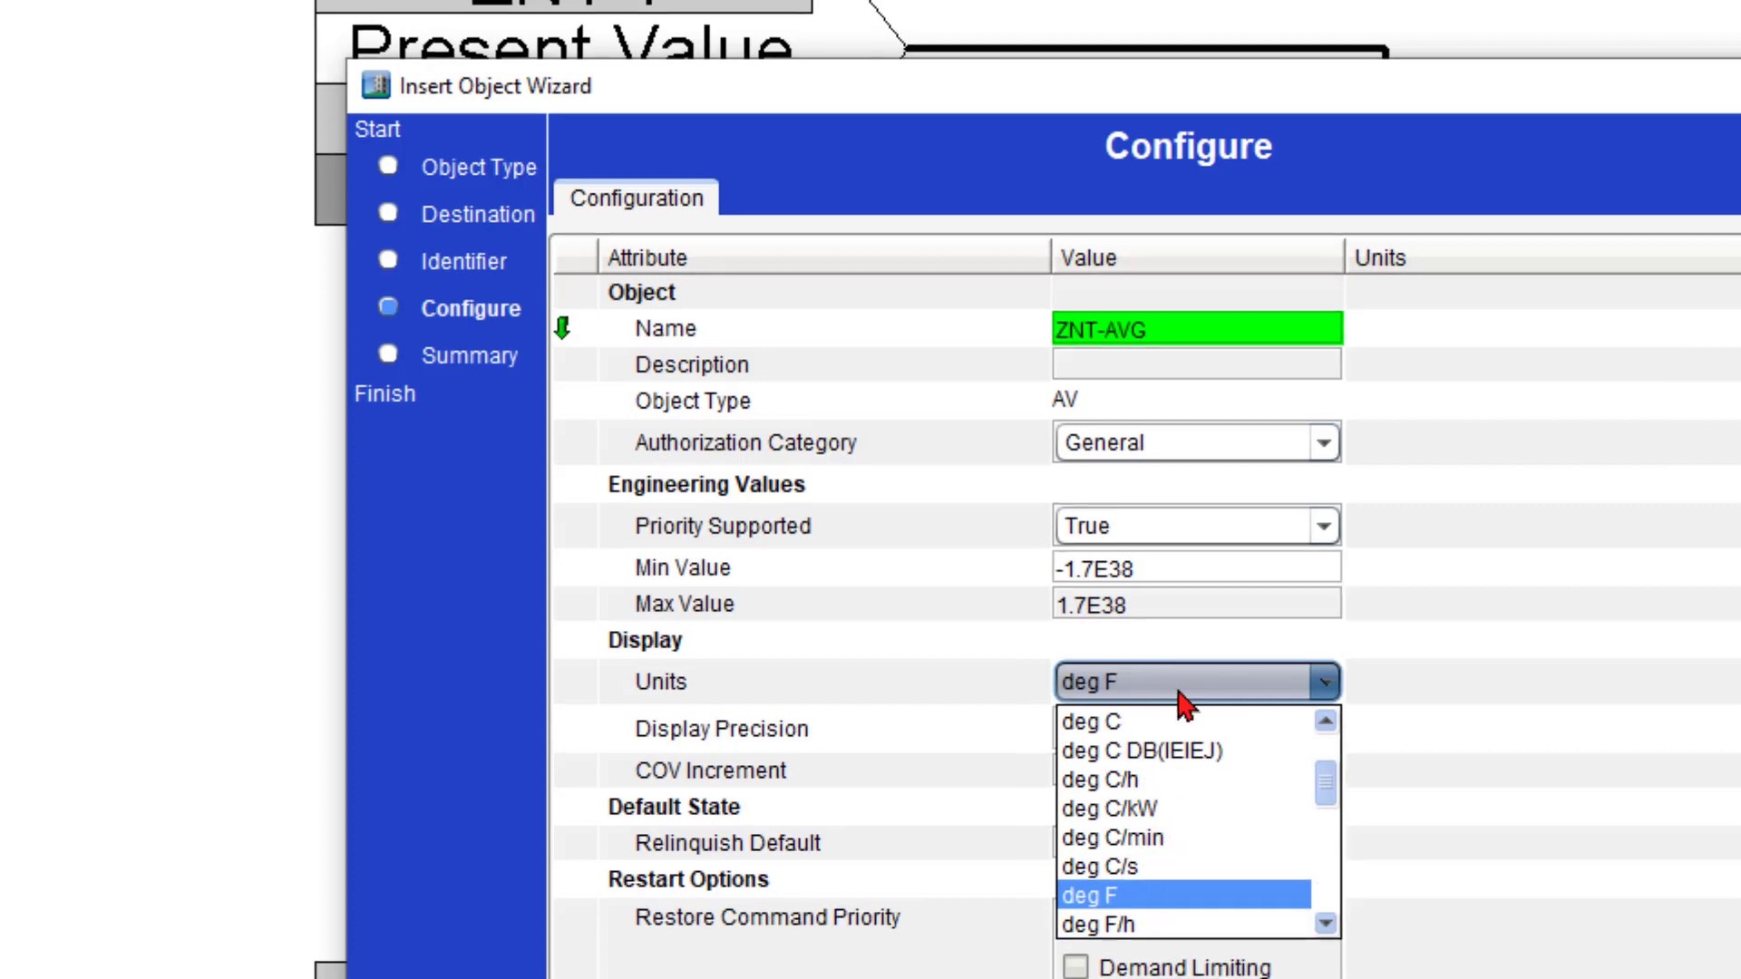
key(Return)
click(1002, 926)
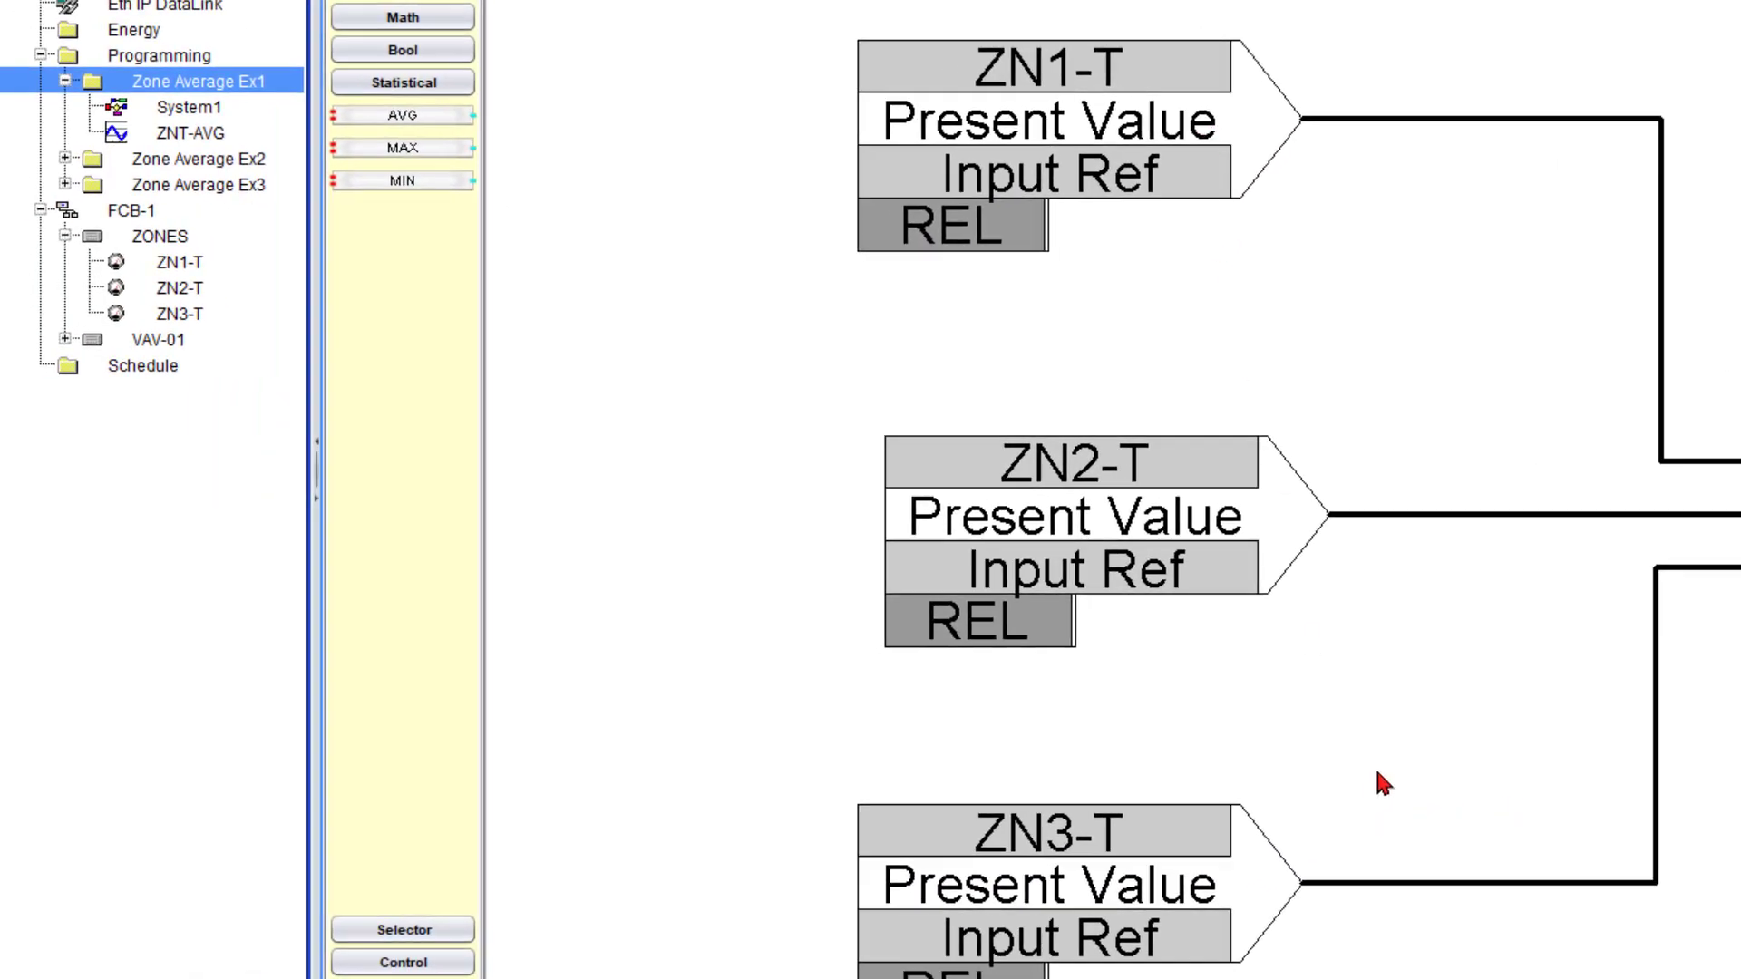
Add a ZNT-AVG Output Reference block to the right of the AVG block.
click(192, 133)
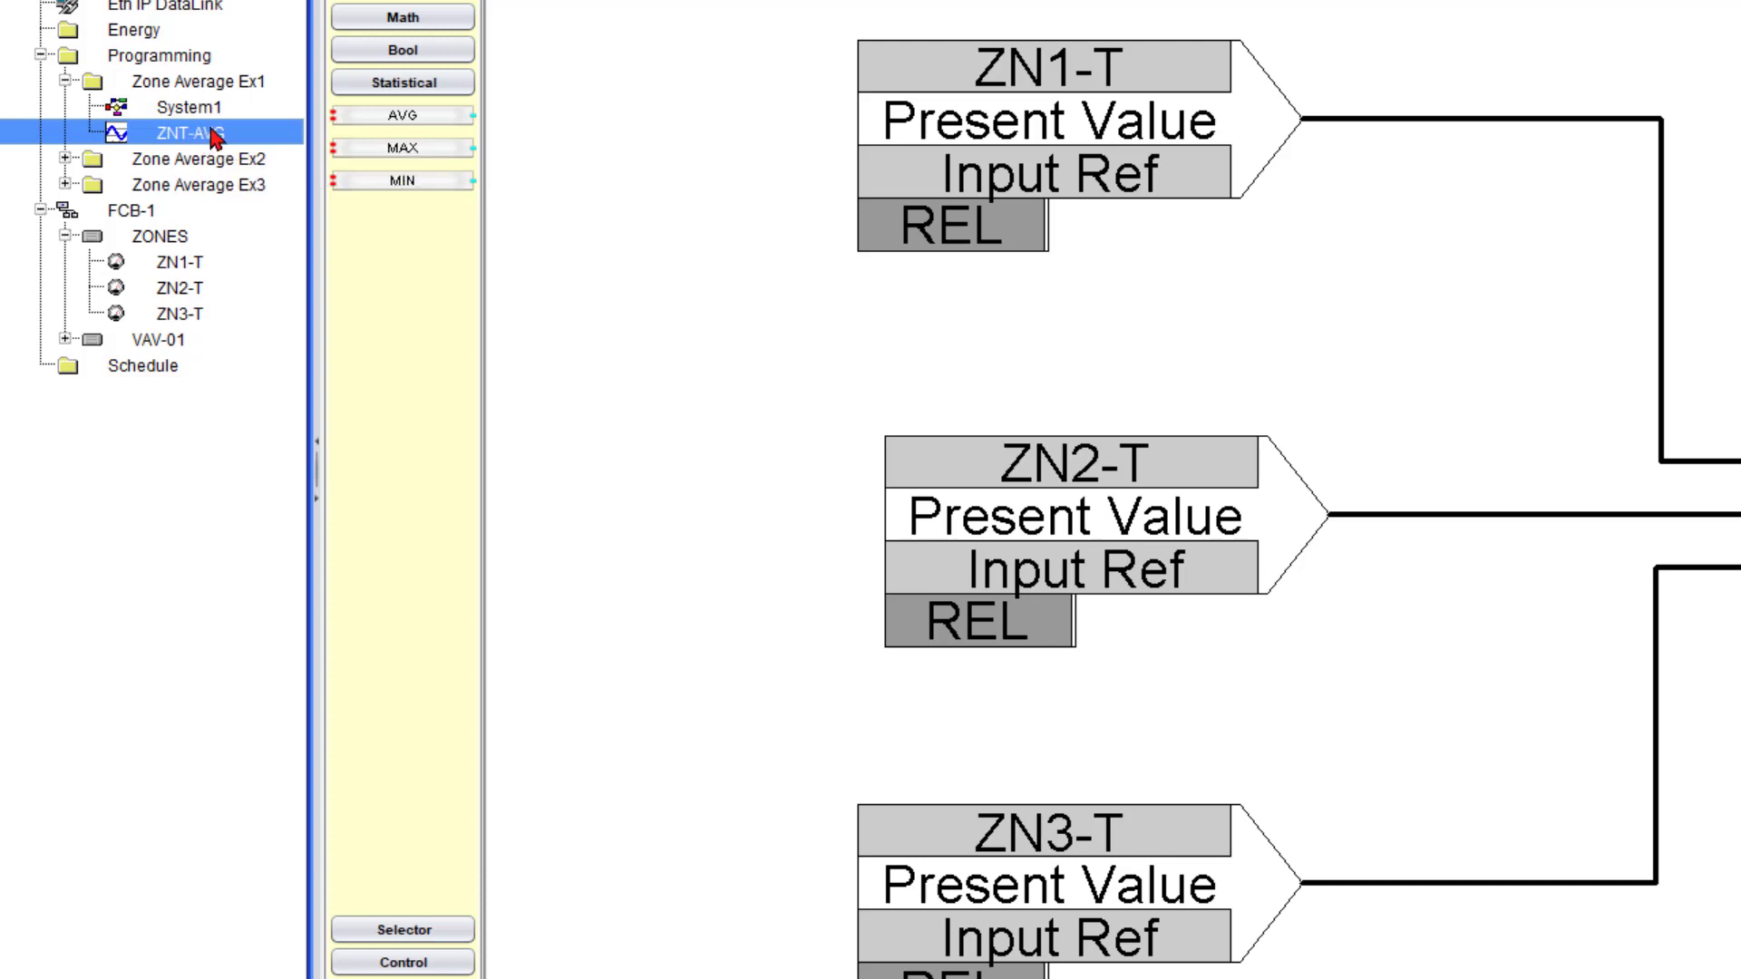
click(401, 80)
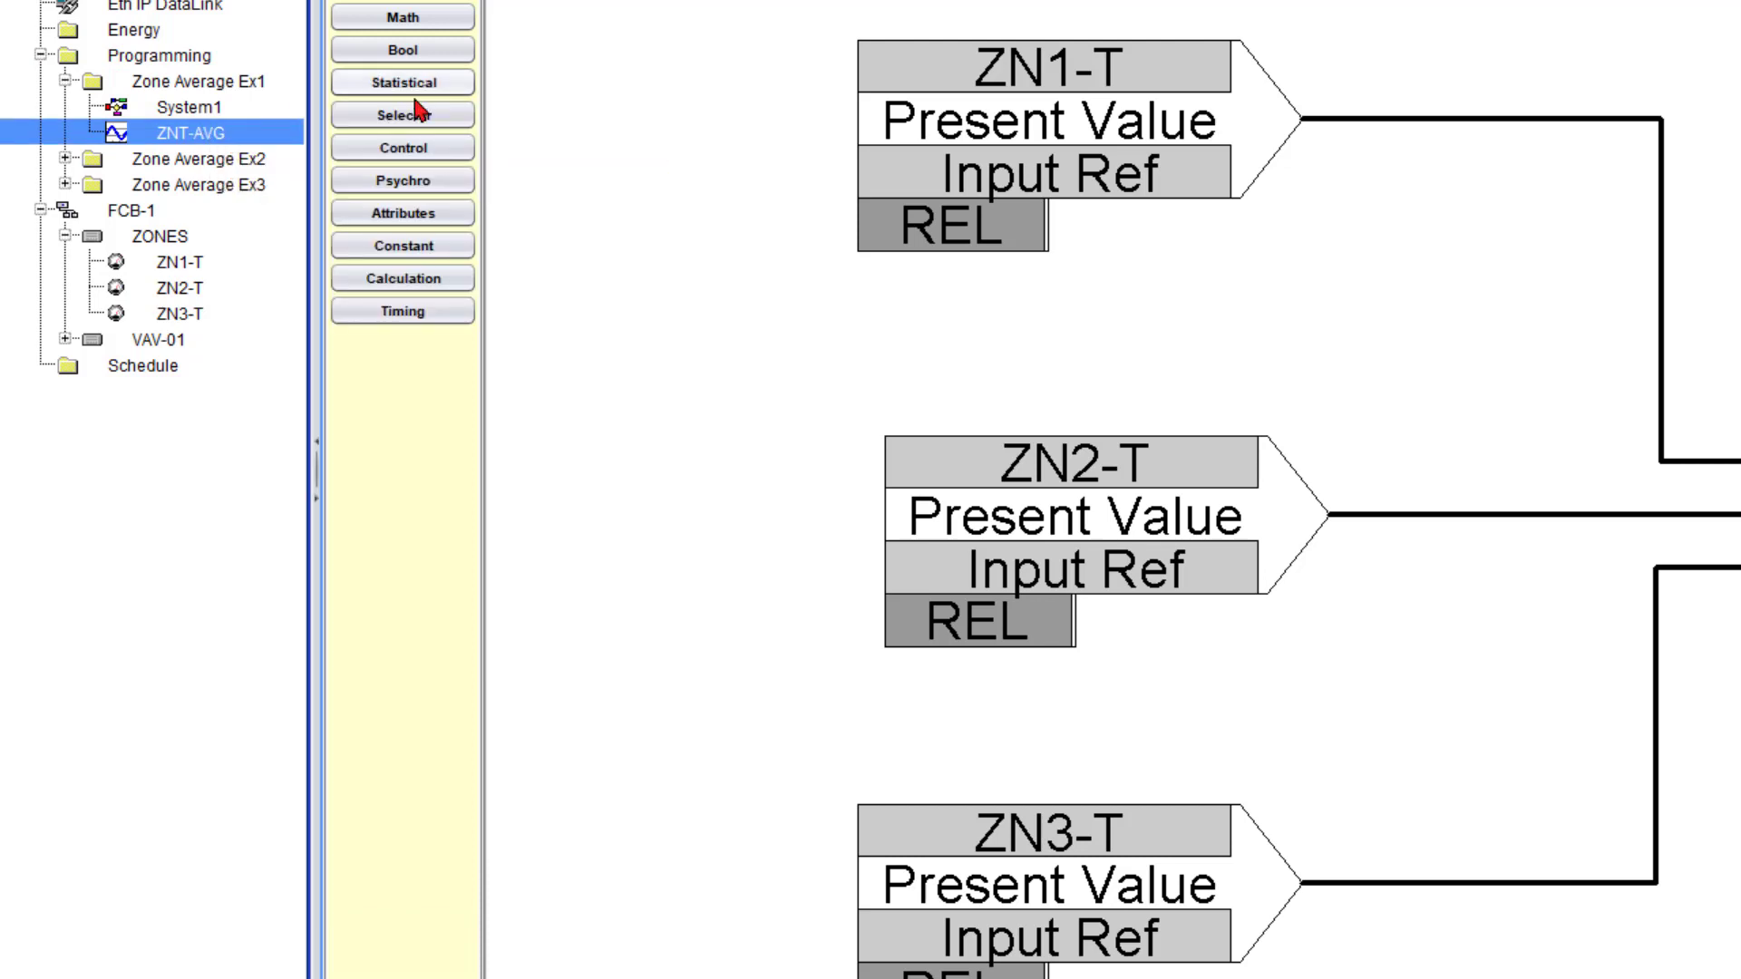
click(443, 221)
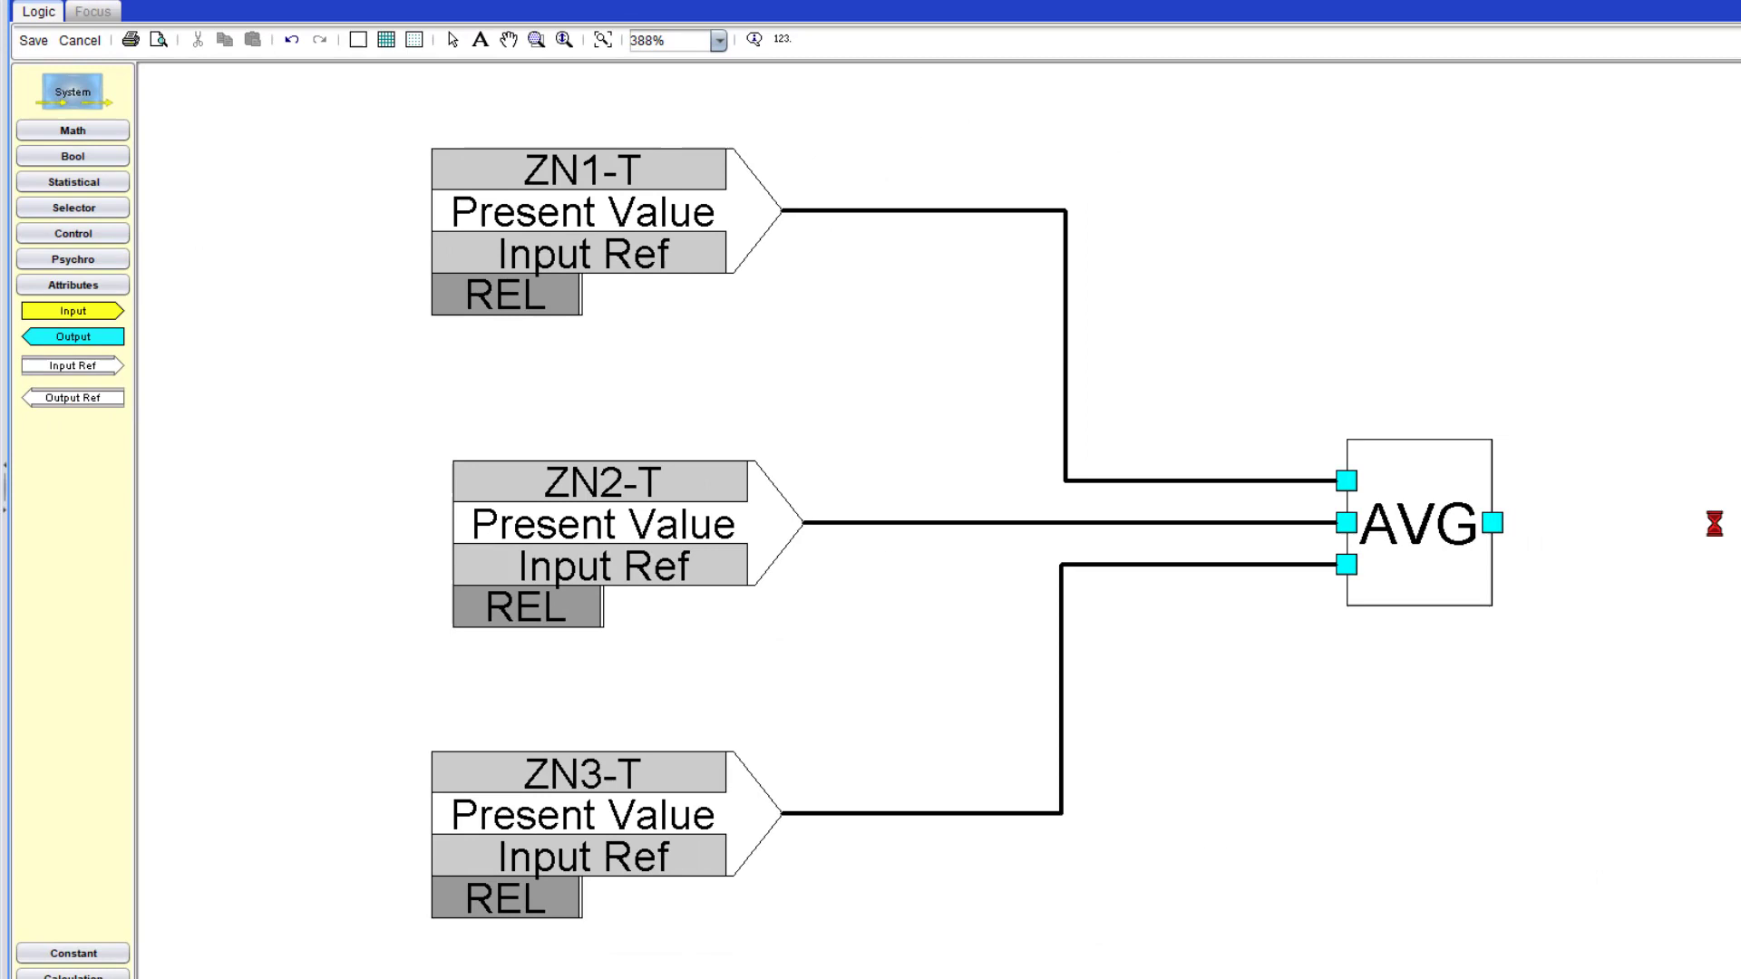
click(1714, 524)
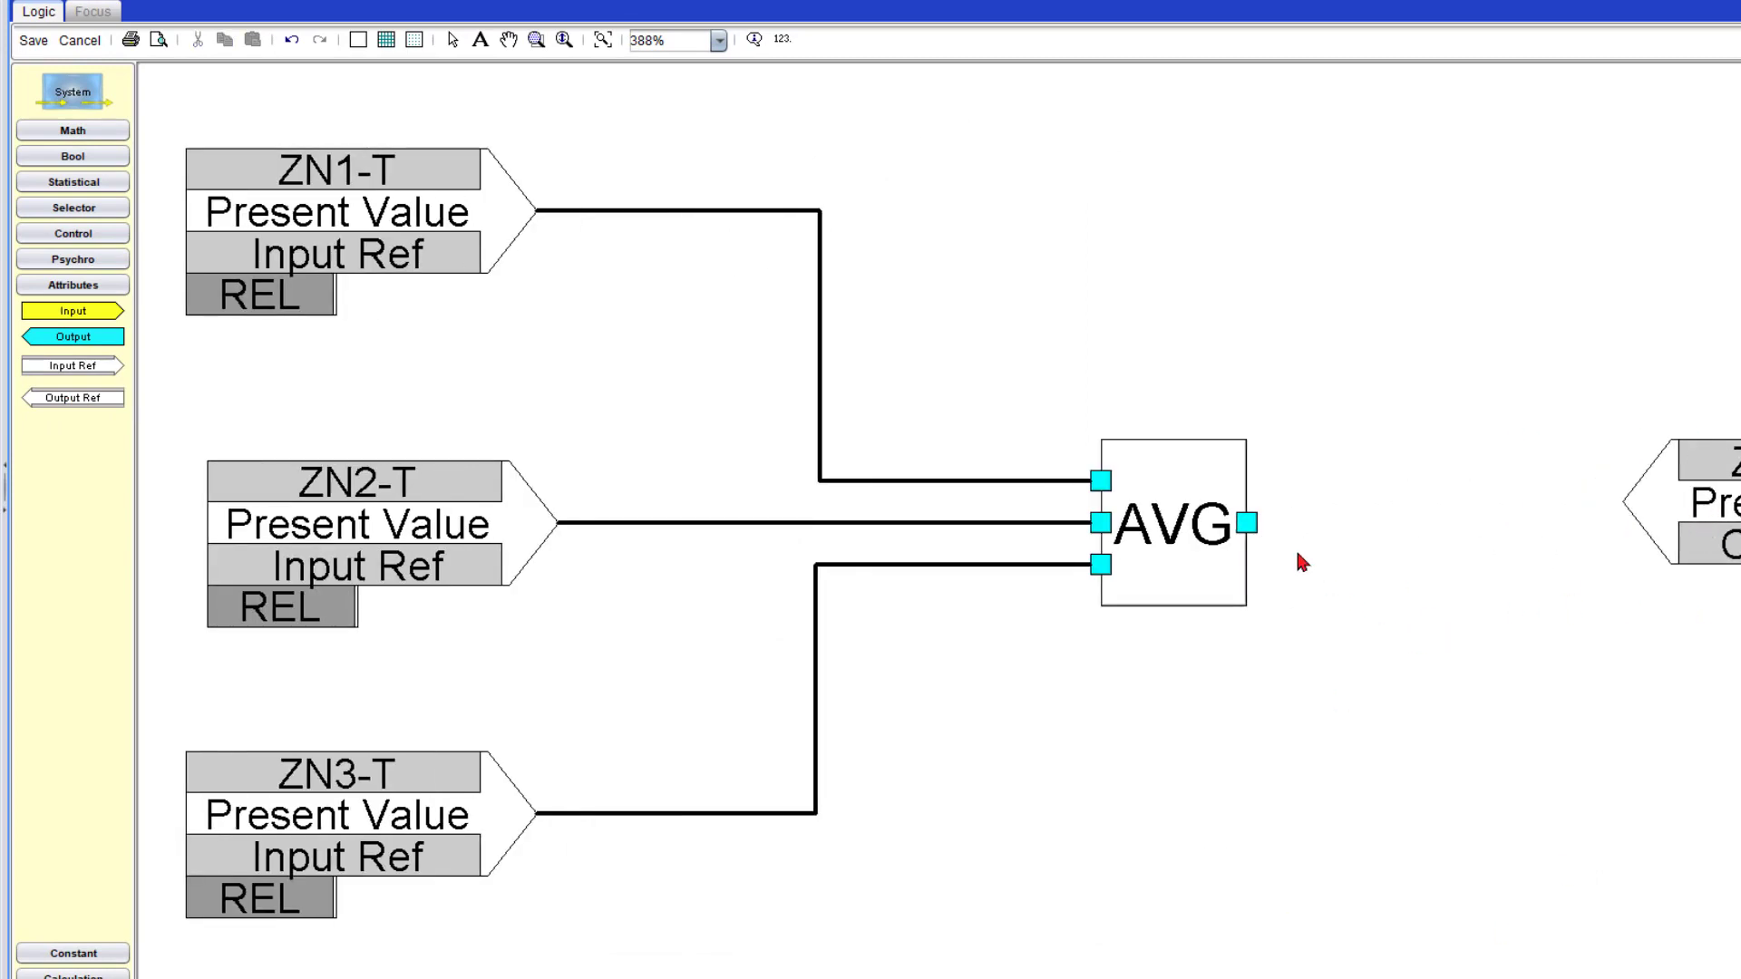
Wire AVG's output to ZNT-AVG with write priority 14.
drag(1247, 522, 1652, 505)
click(500, 486)
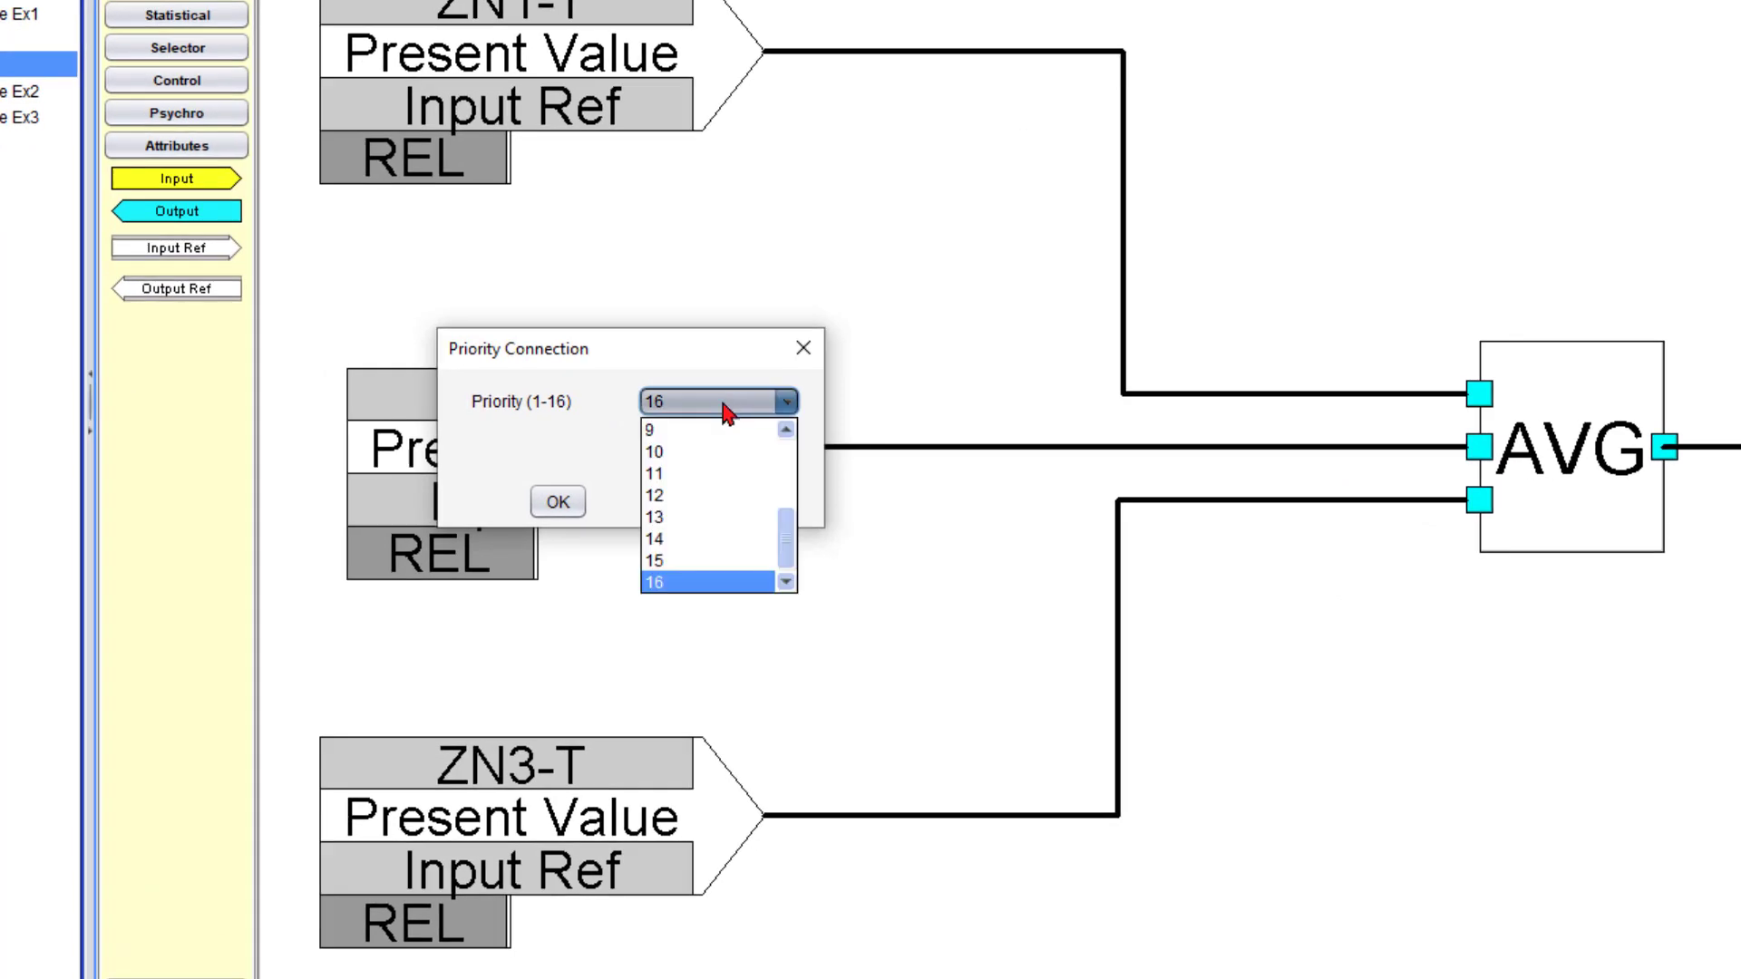
click(710, 540)
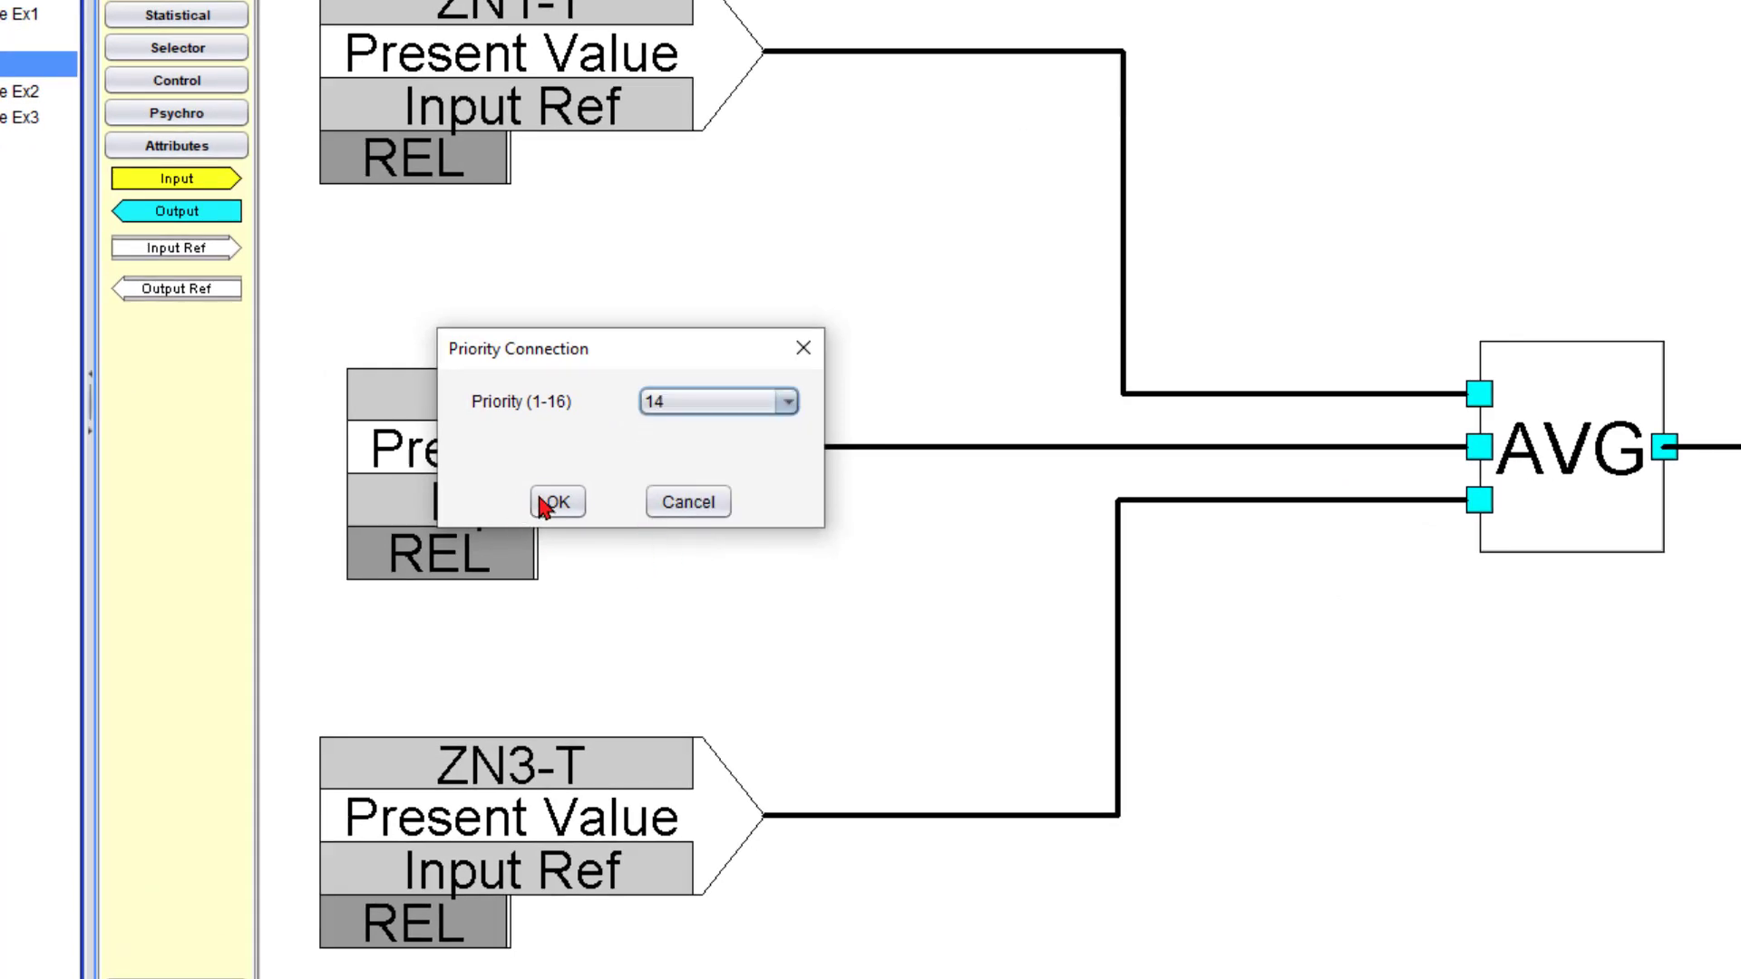
key(Return)
scroll(1539, 498, down, 1)
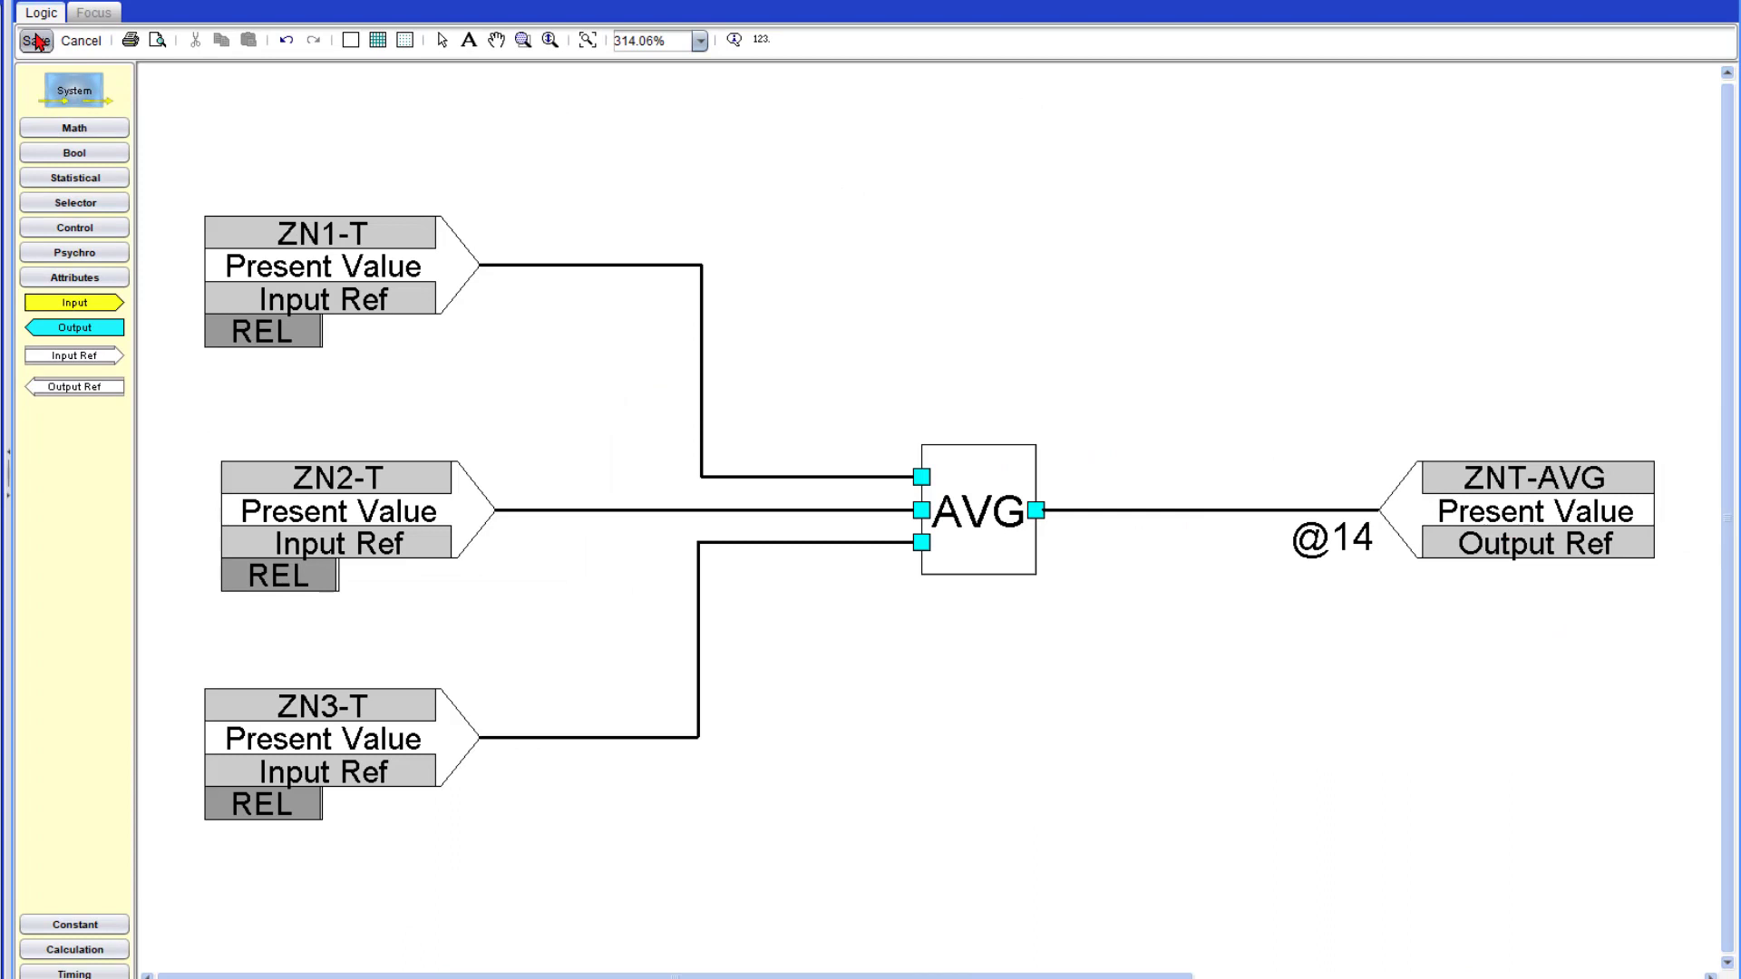
Save the logic and exit edit mode, showing about 71.74 reaching ZNT-AVG.
click(37, 41)
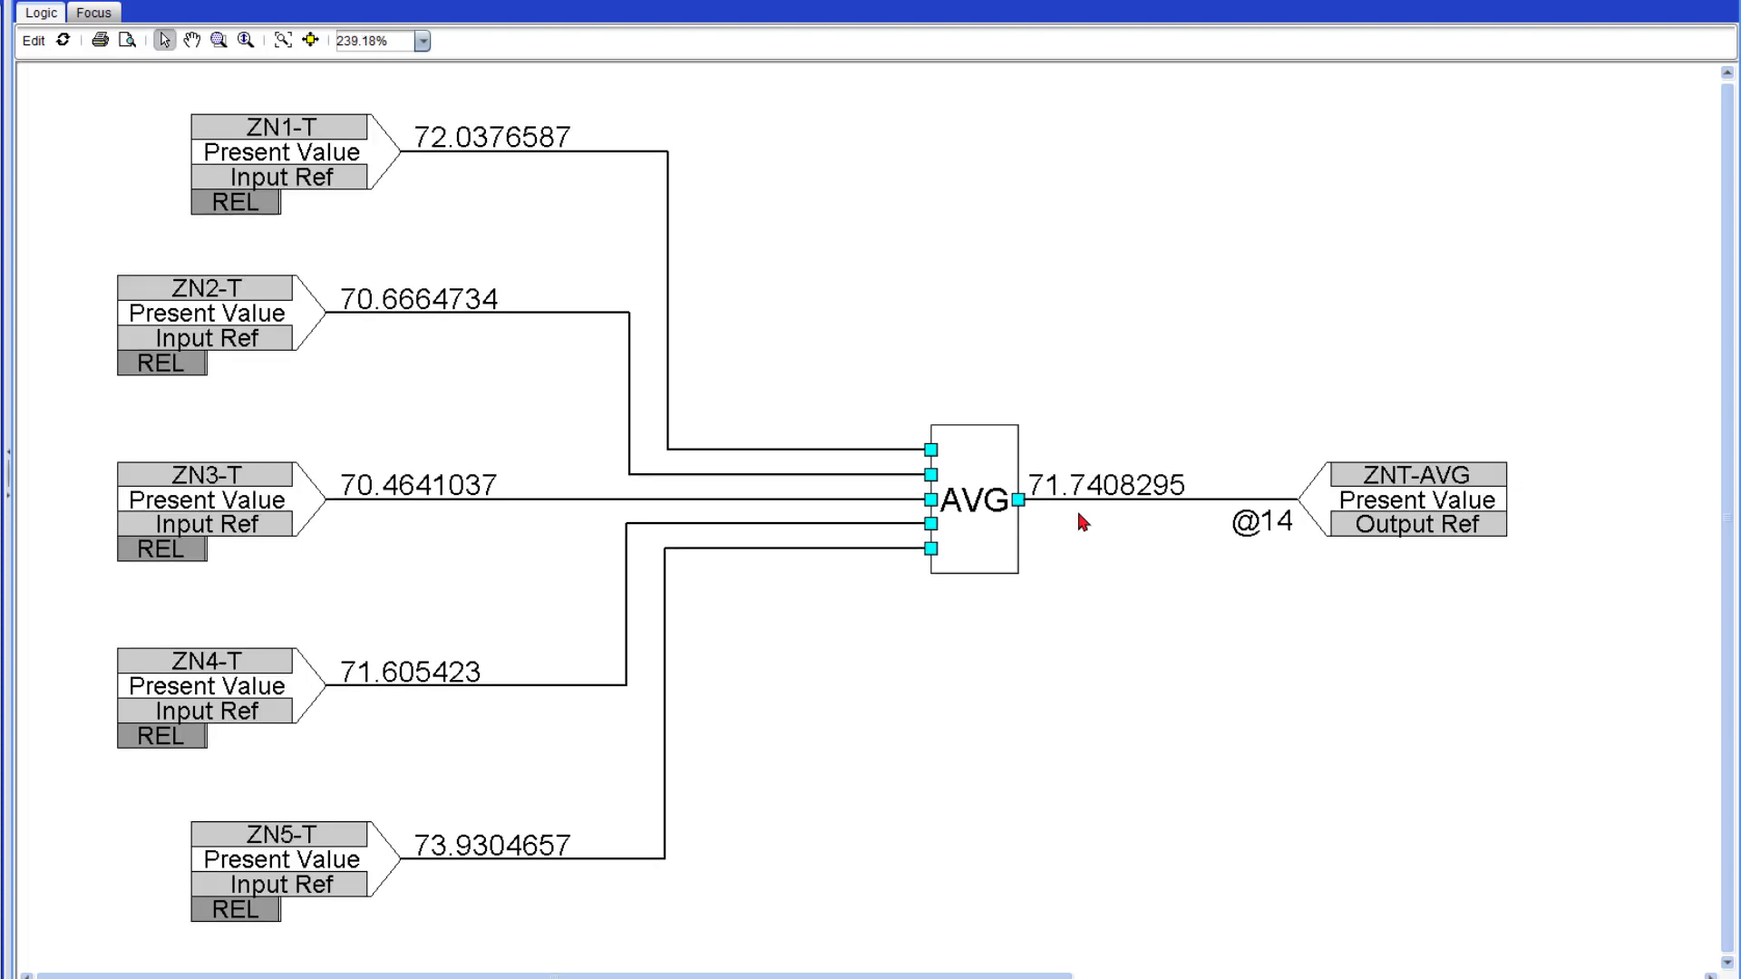
Re-enter edit mode and place a Float constant on the diagram.
click(32, 42)
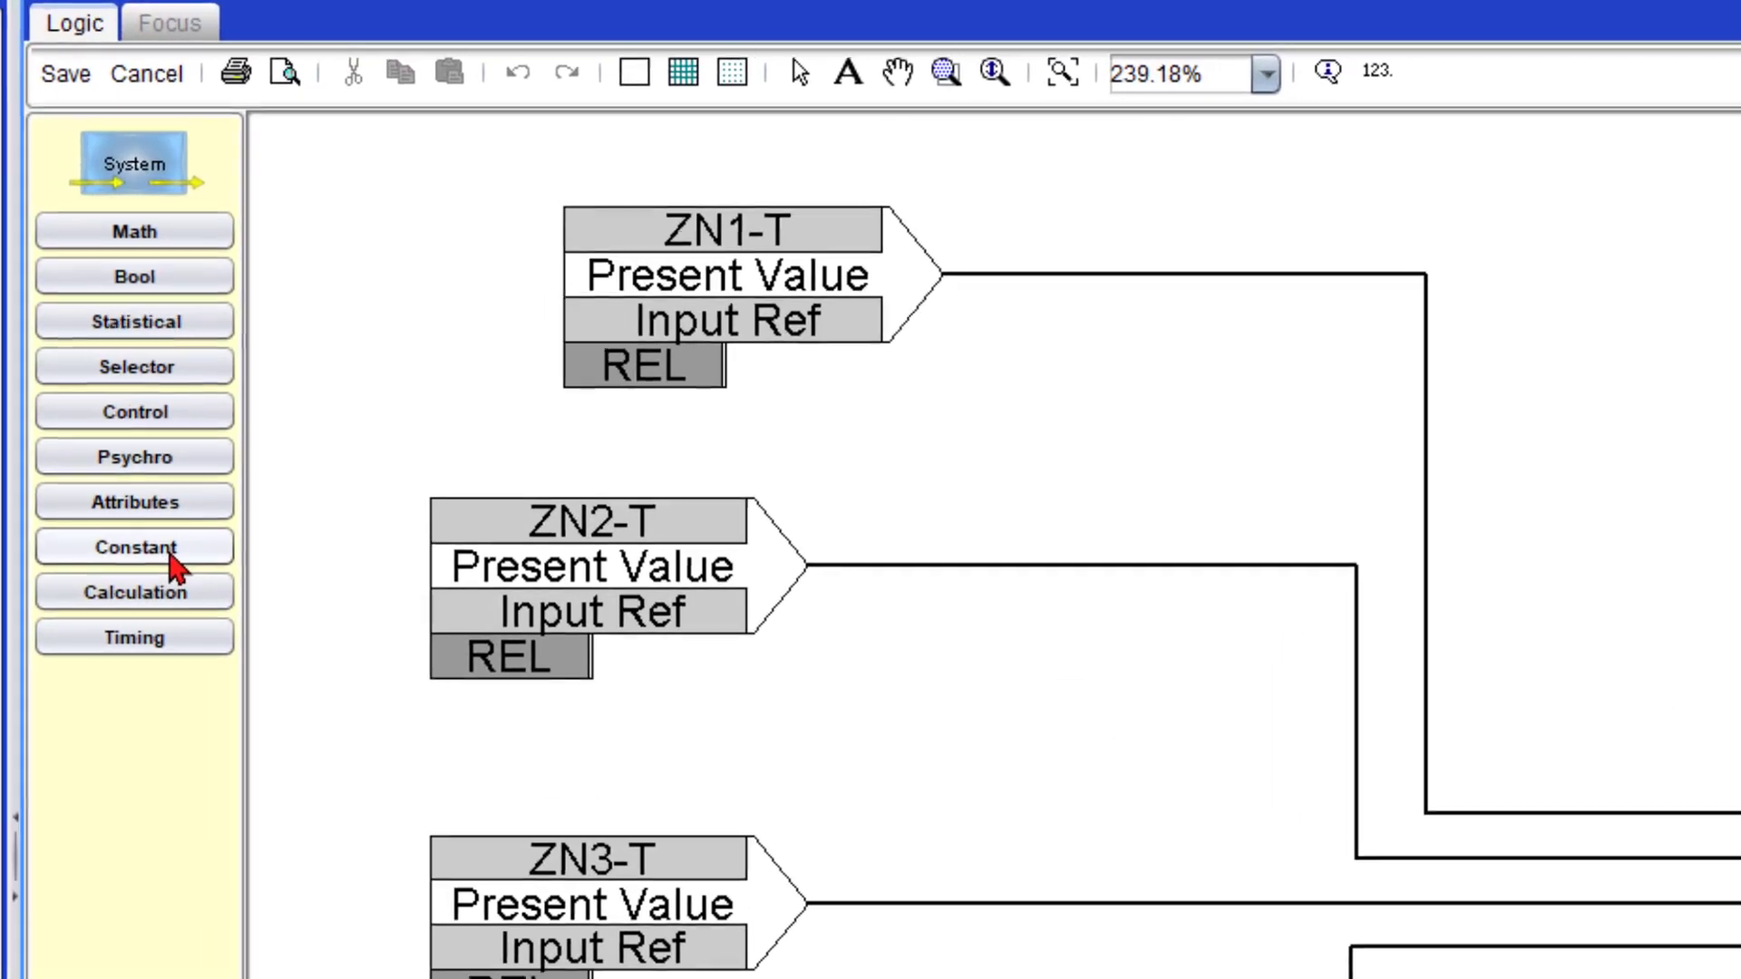
click(56, 408)
drag(186, 619, 558, 326)
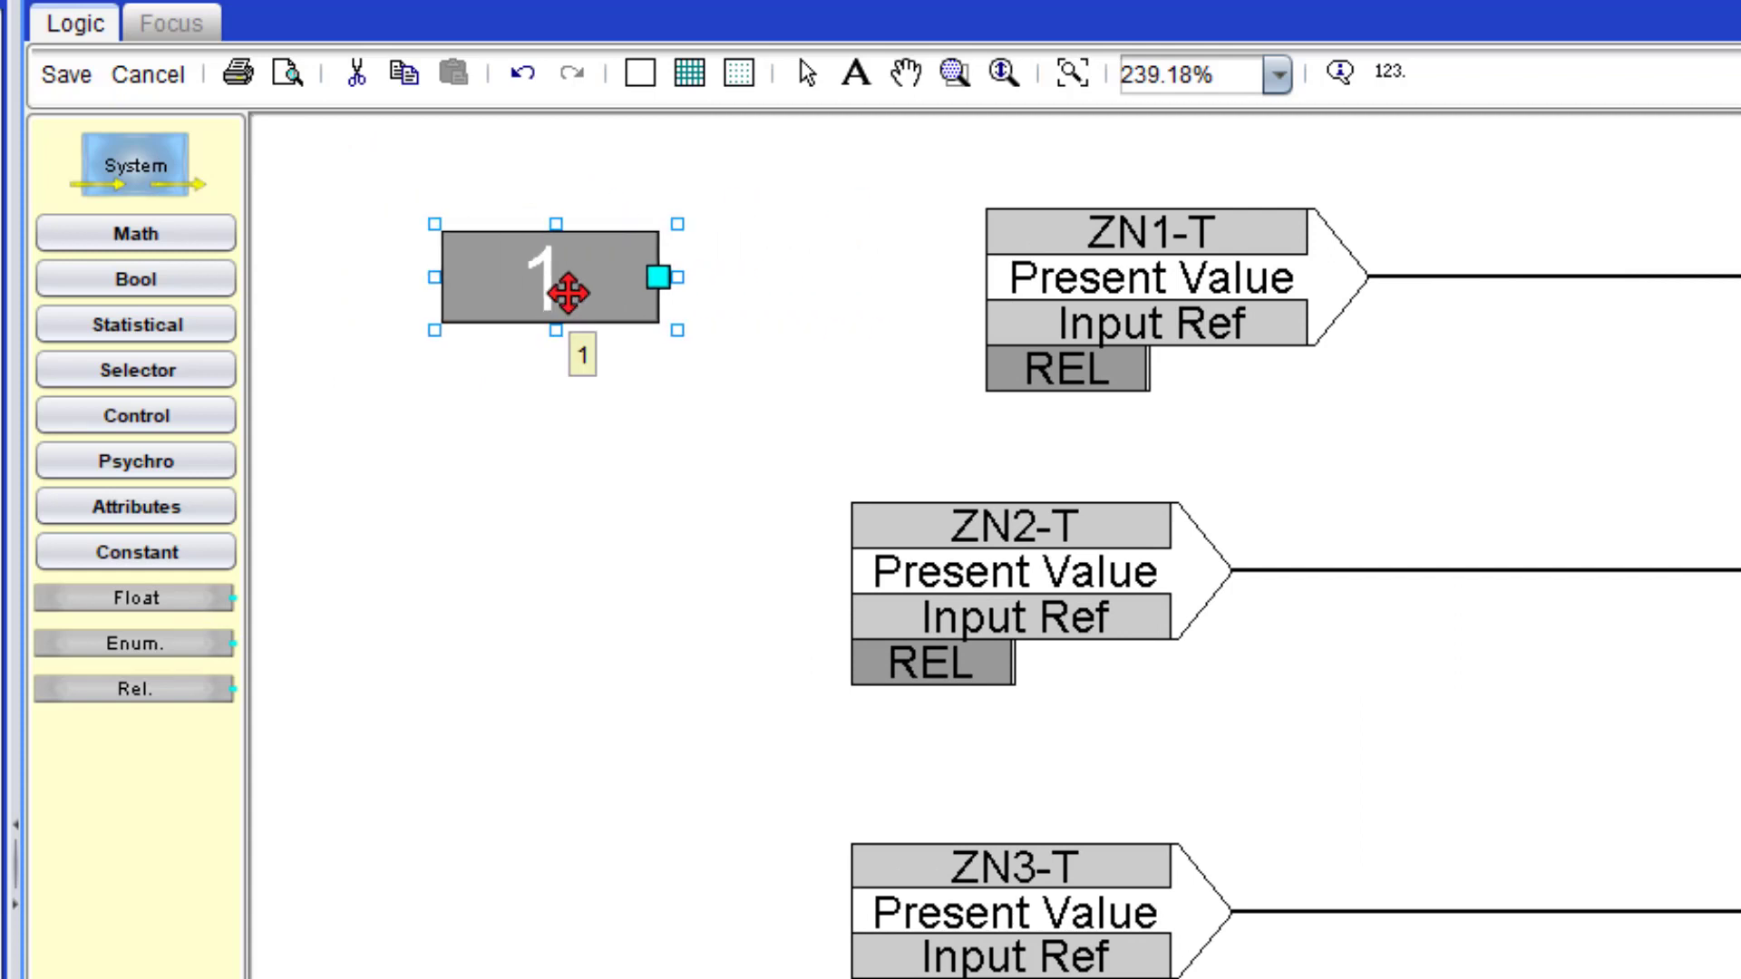
Set the constant to 71 deg F, reposition it, and wire it to ZN1-T's REL input.
double_click(571, 287)
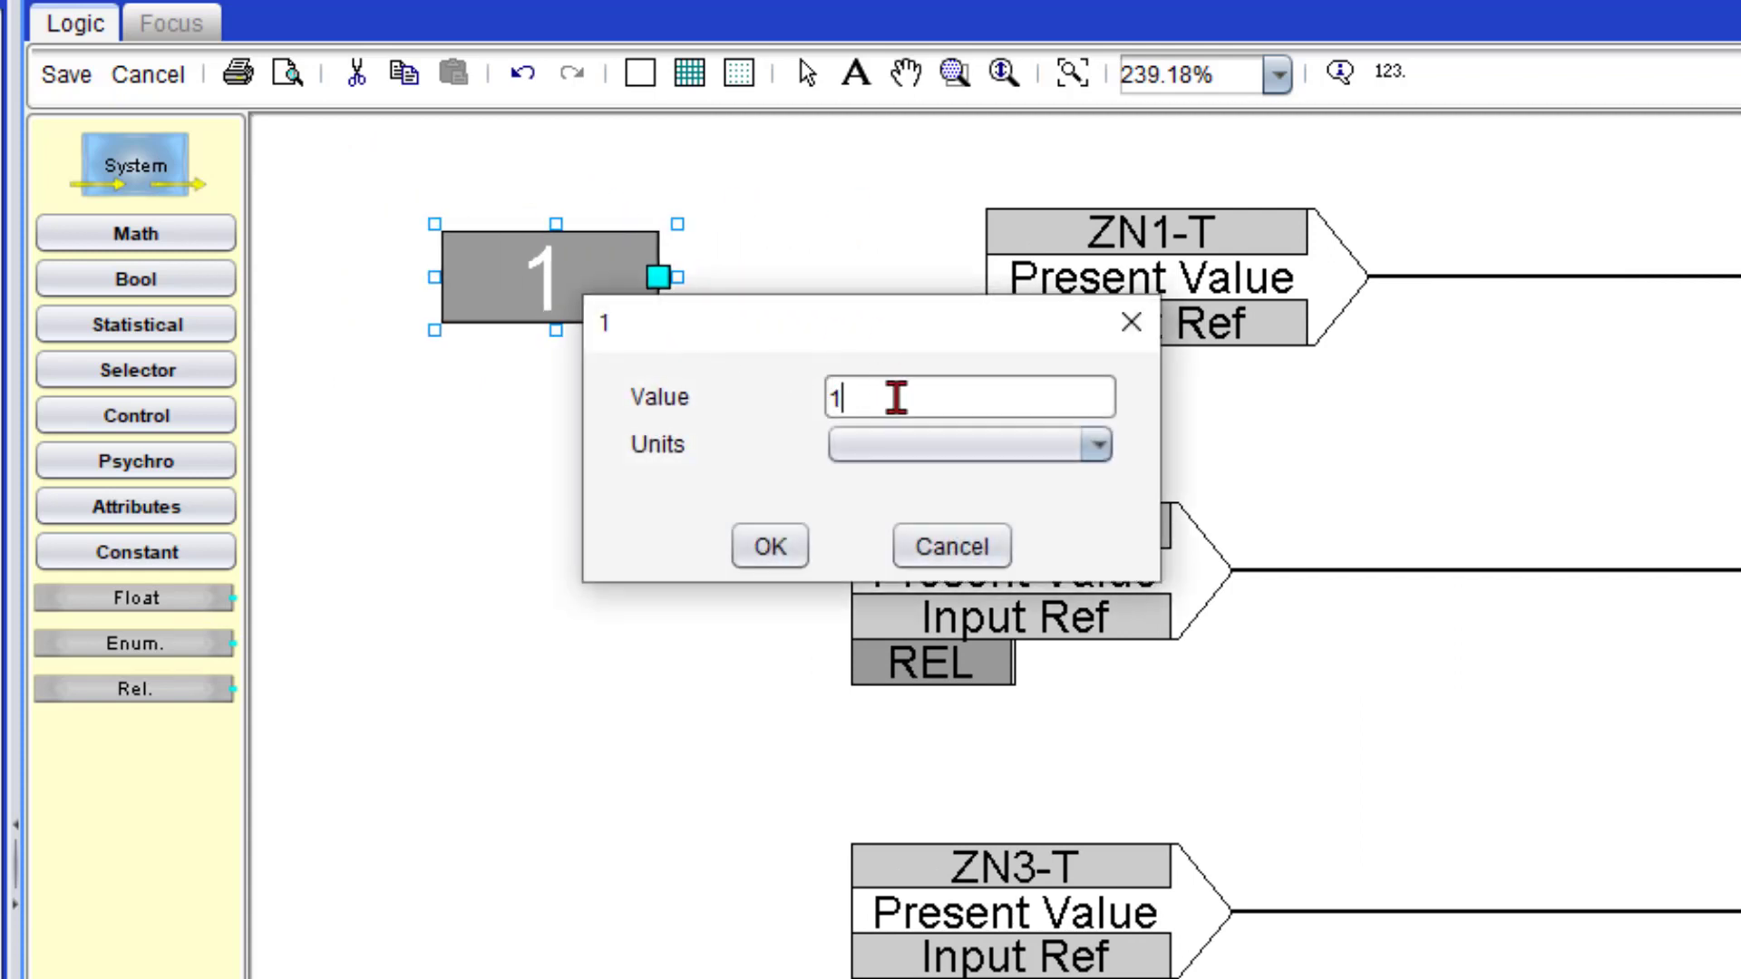
key(Home)
text(7)
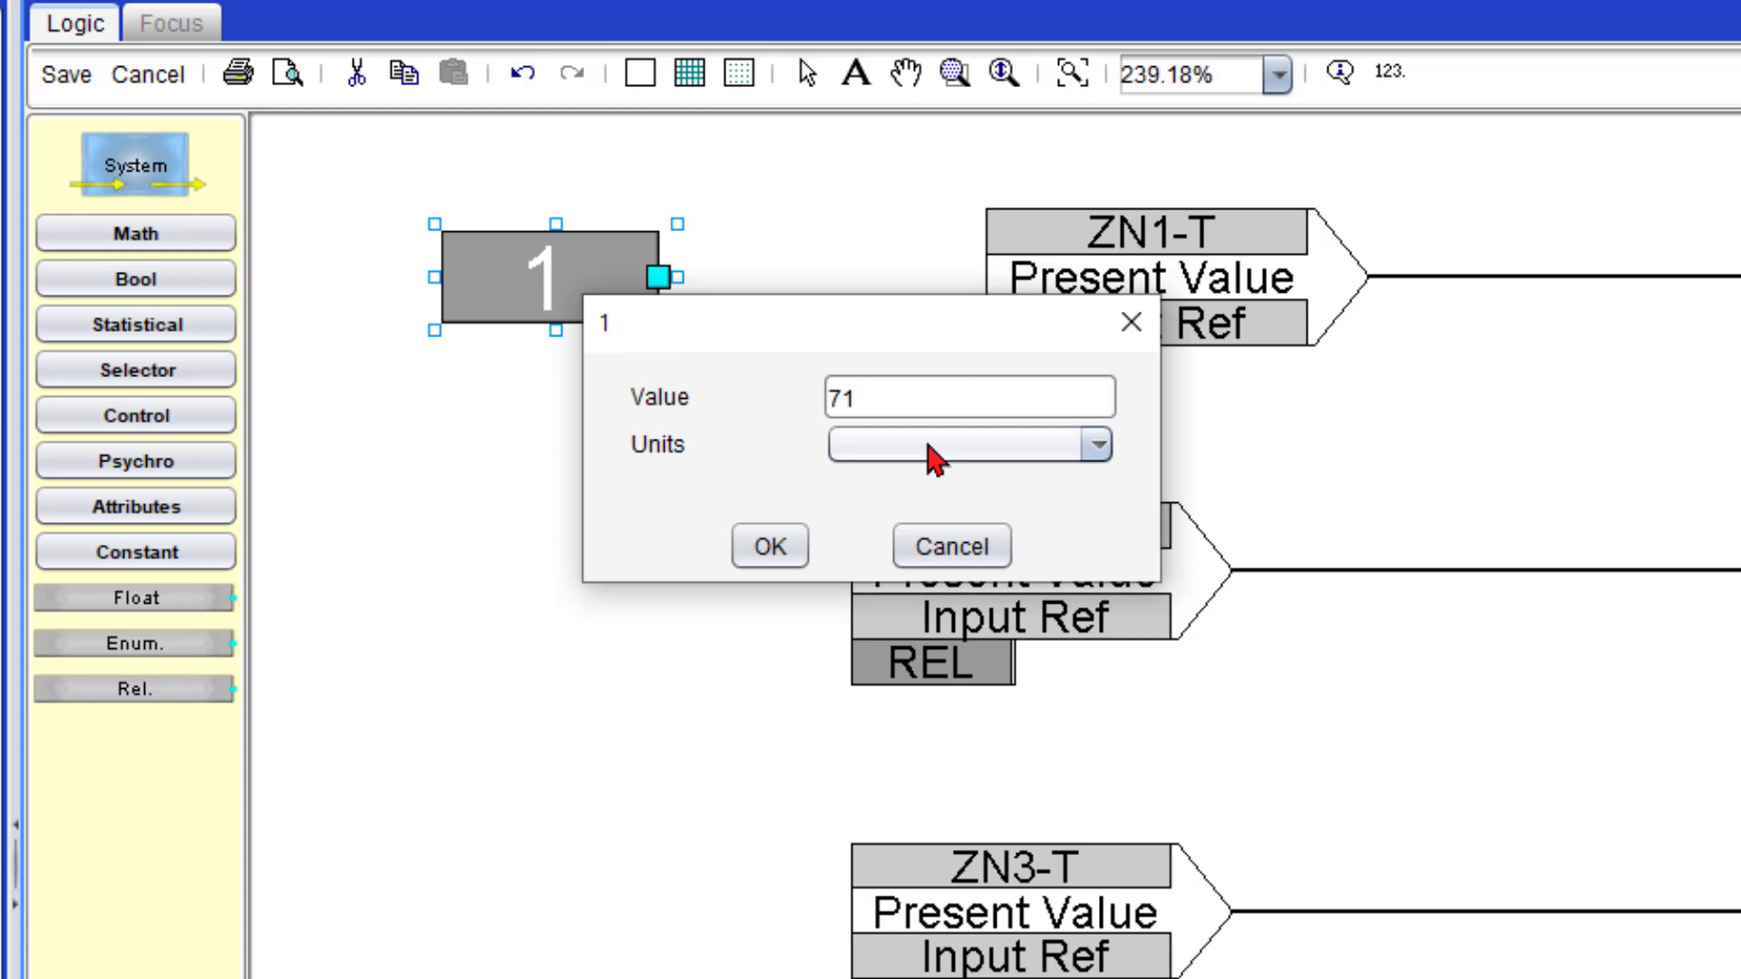
click(932, 446)
text(deg c d)
key(Down)
key(Down)
key(Down)
key(Down)
key(Down)
key(Down)
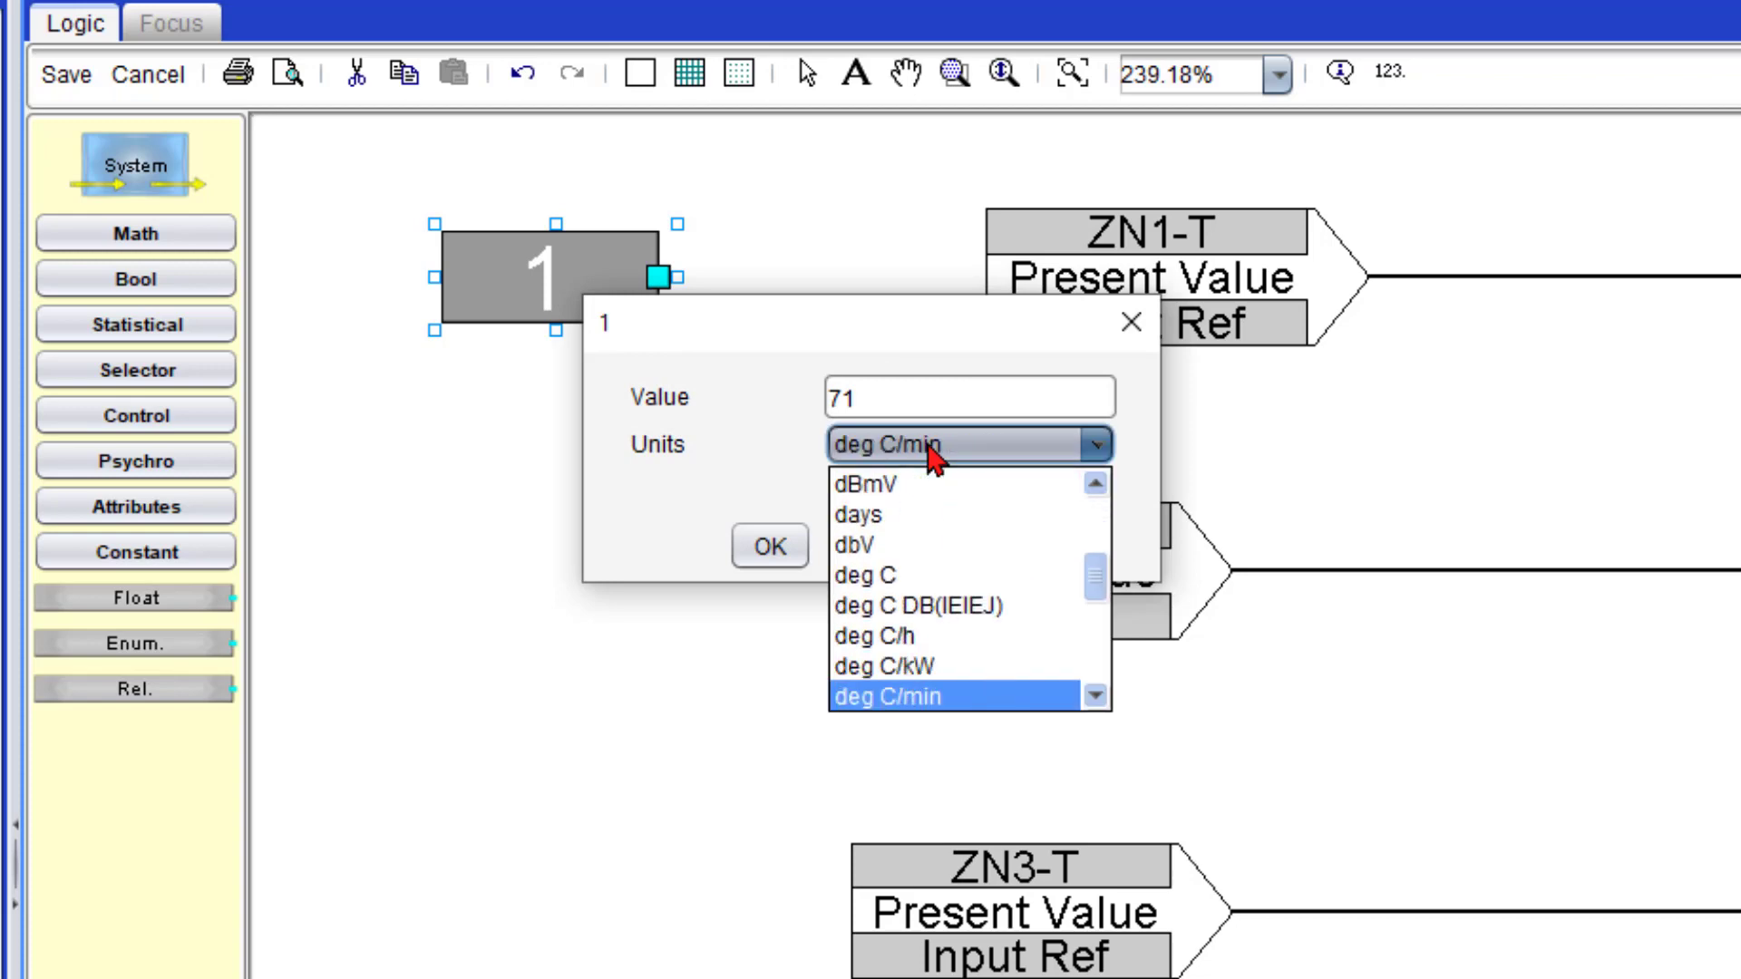
key(Up)
key(Return)
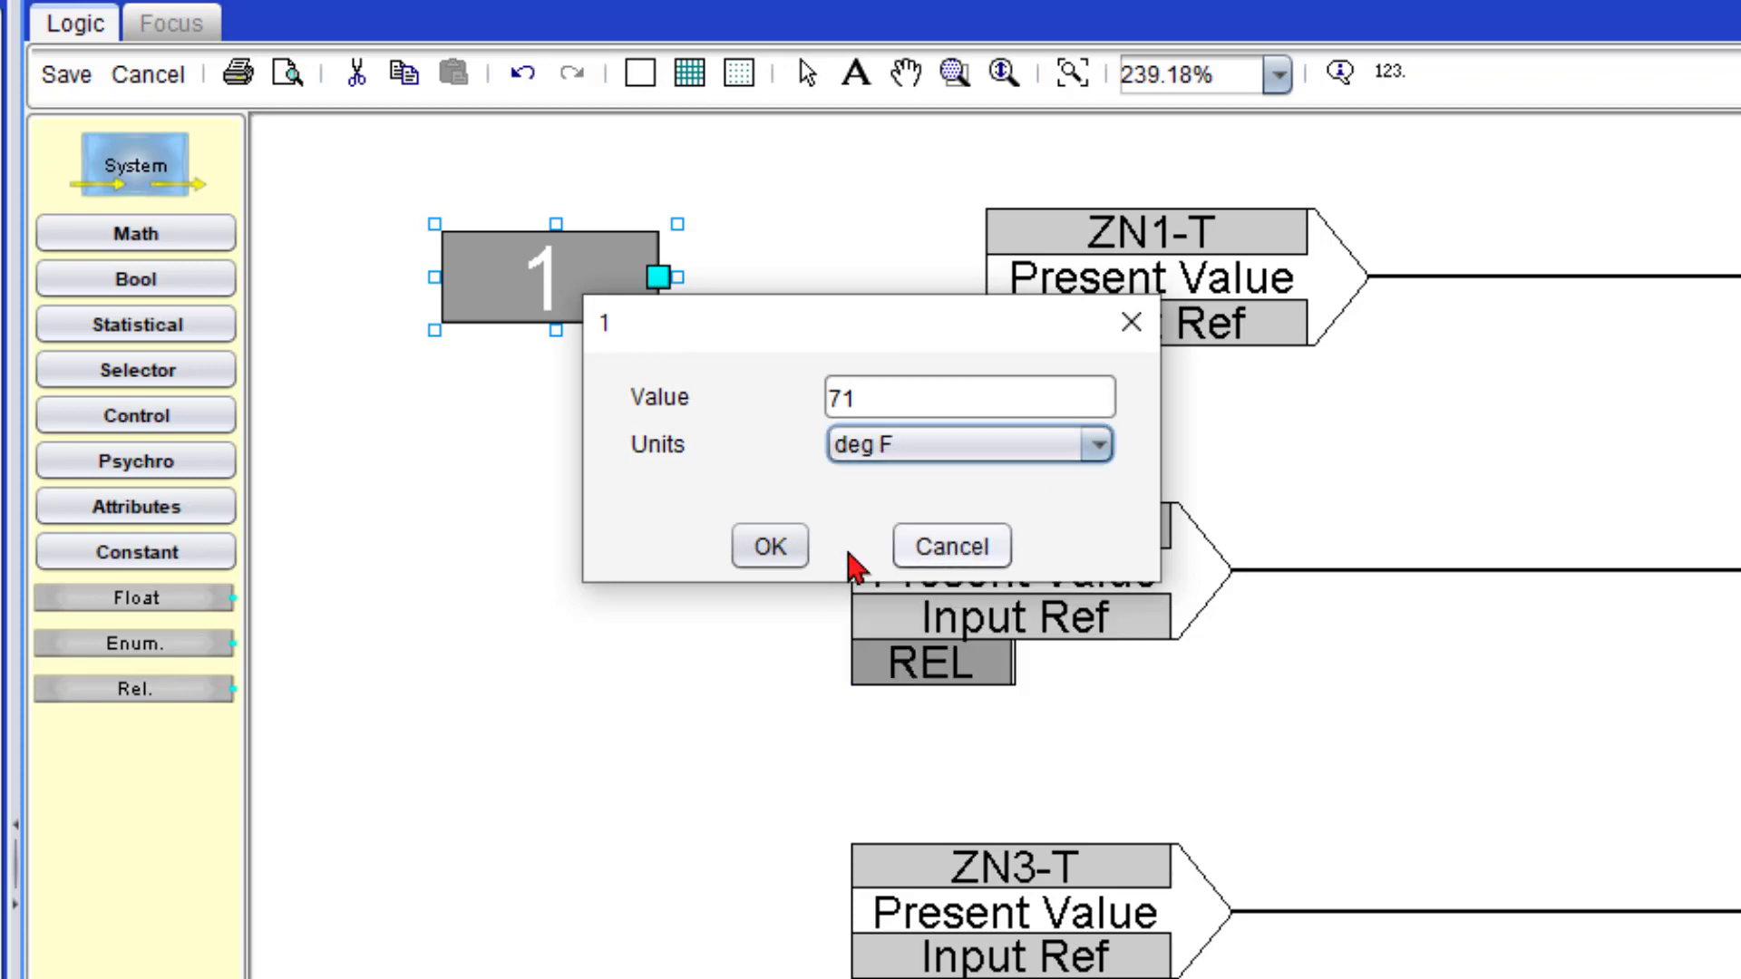
click(744, 557)
drag(621, 287, 575, 355)
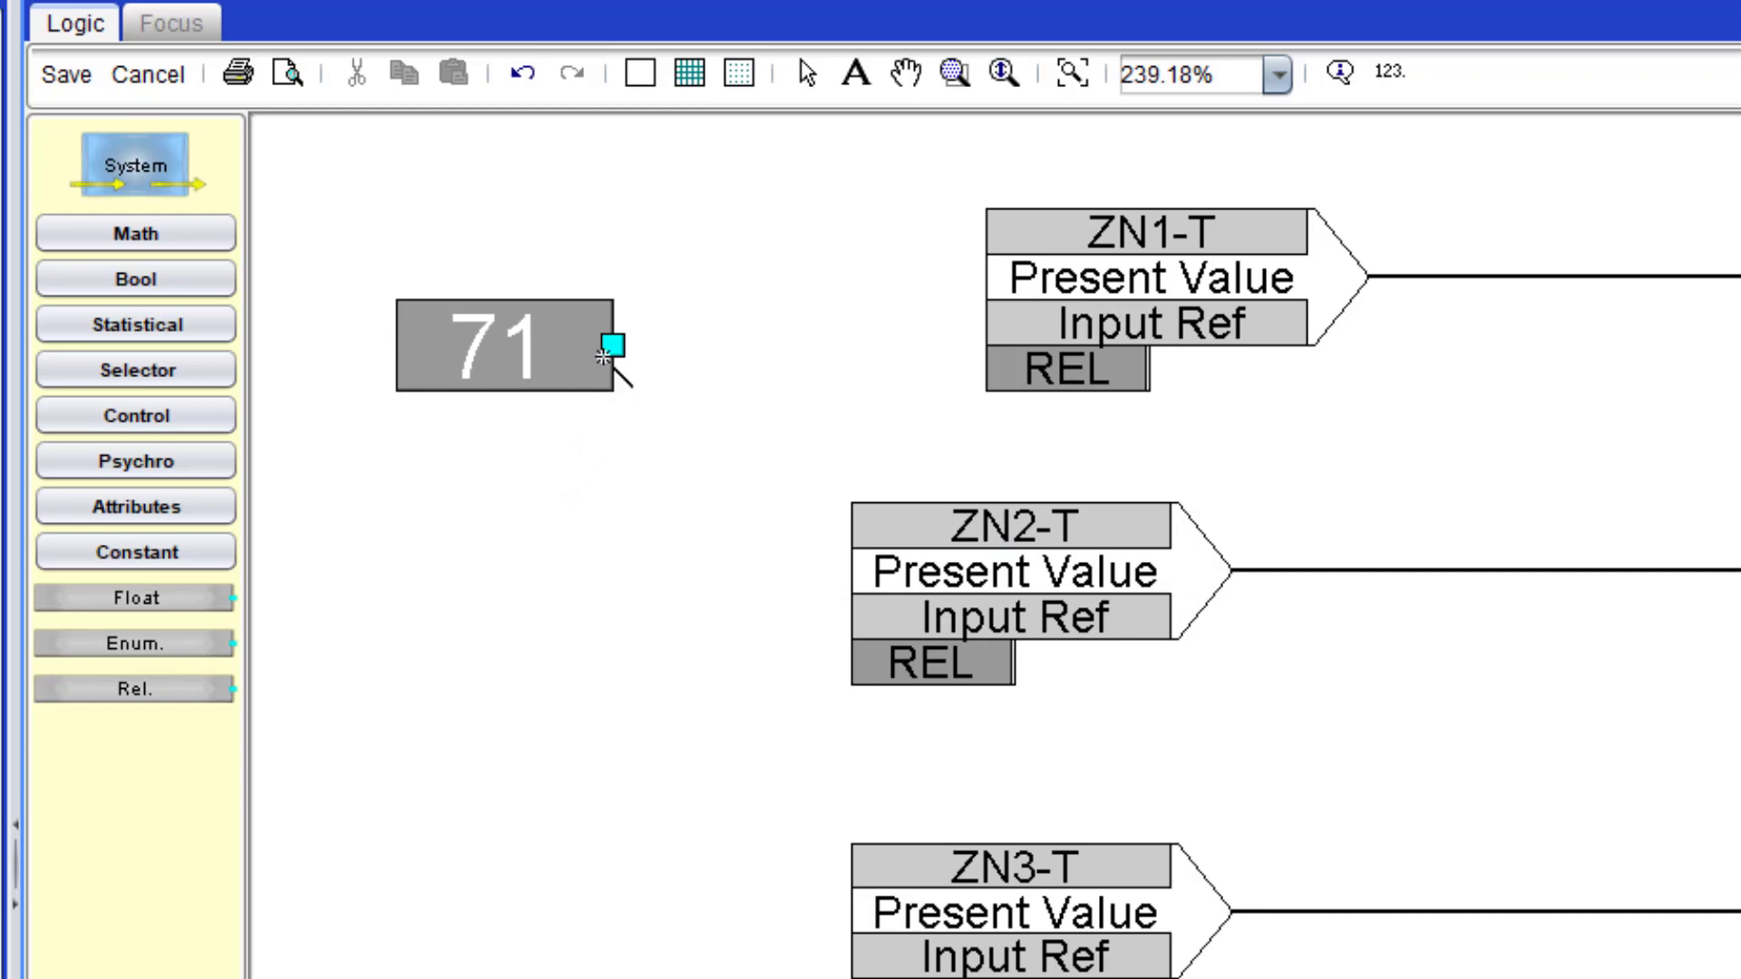
drag(612, 346, 1077, 374)
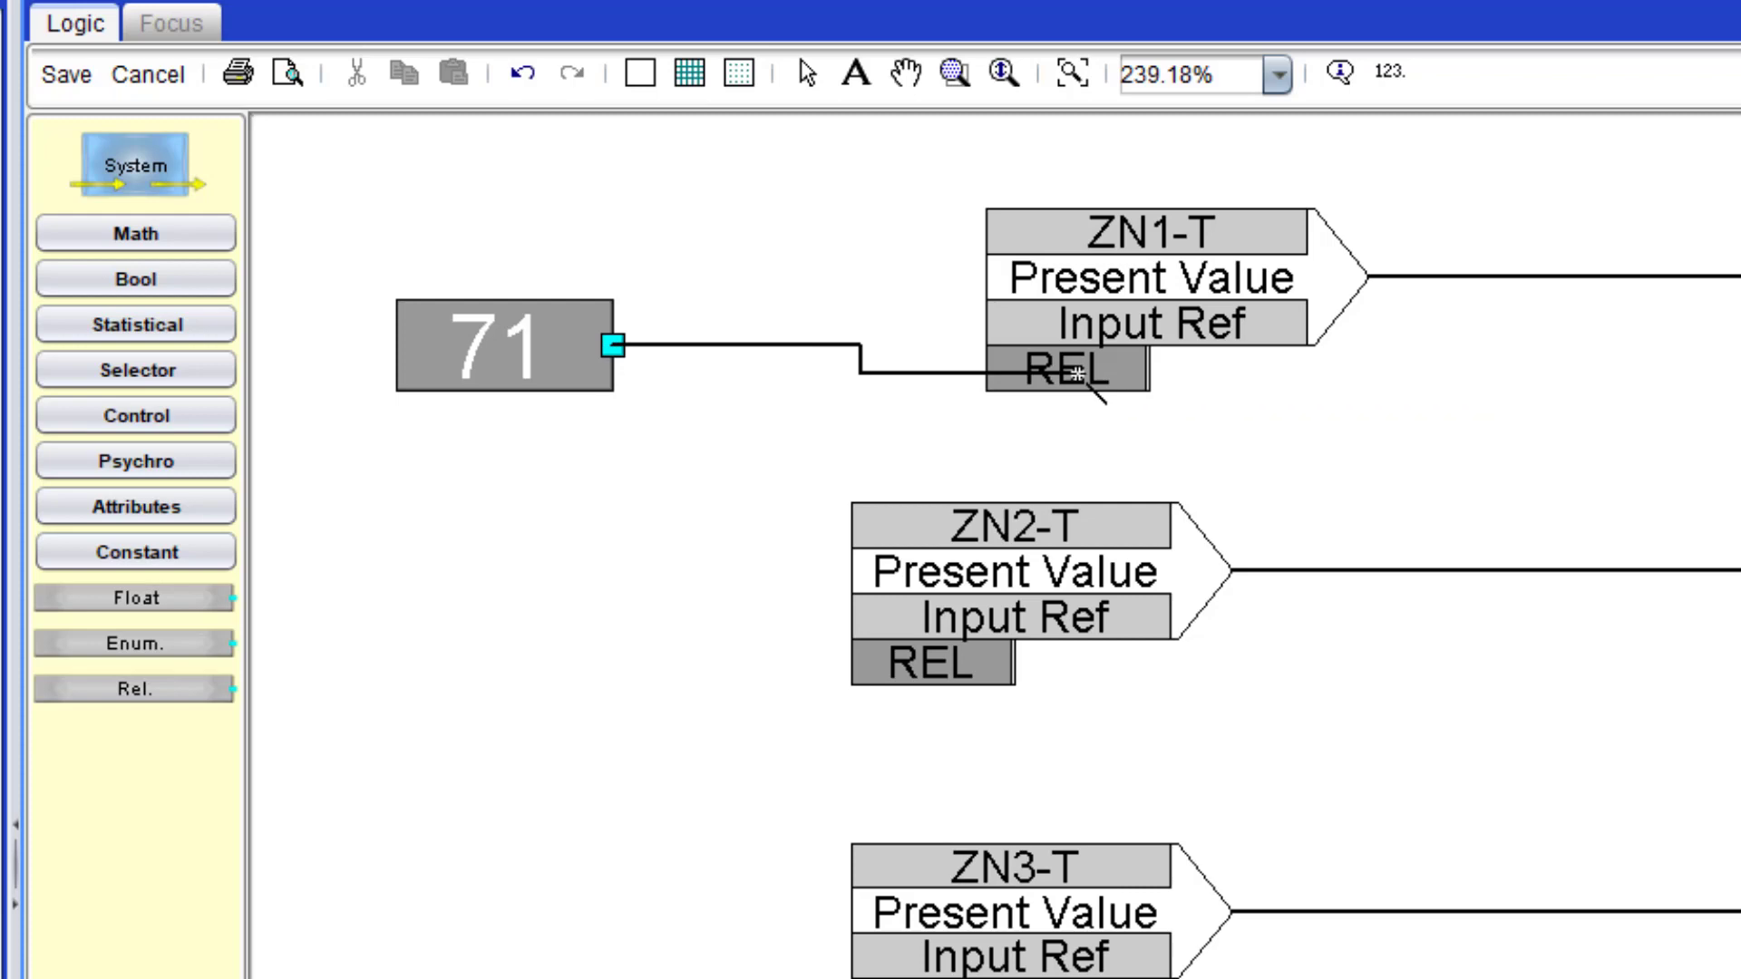
Wire the 71 constant to the REL inputs of the remaining zone sensor references.
drag(613, 346, 920, 675)
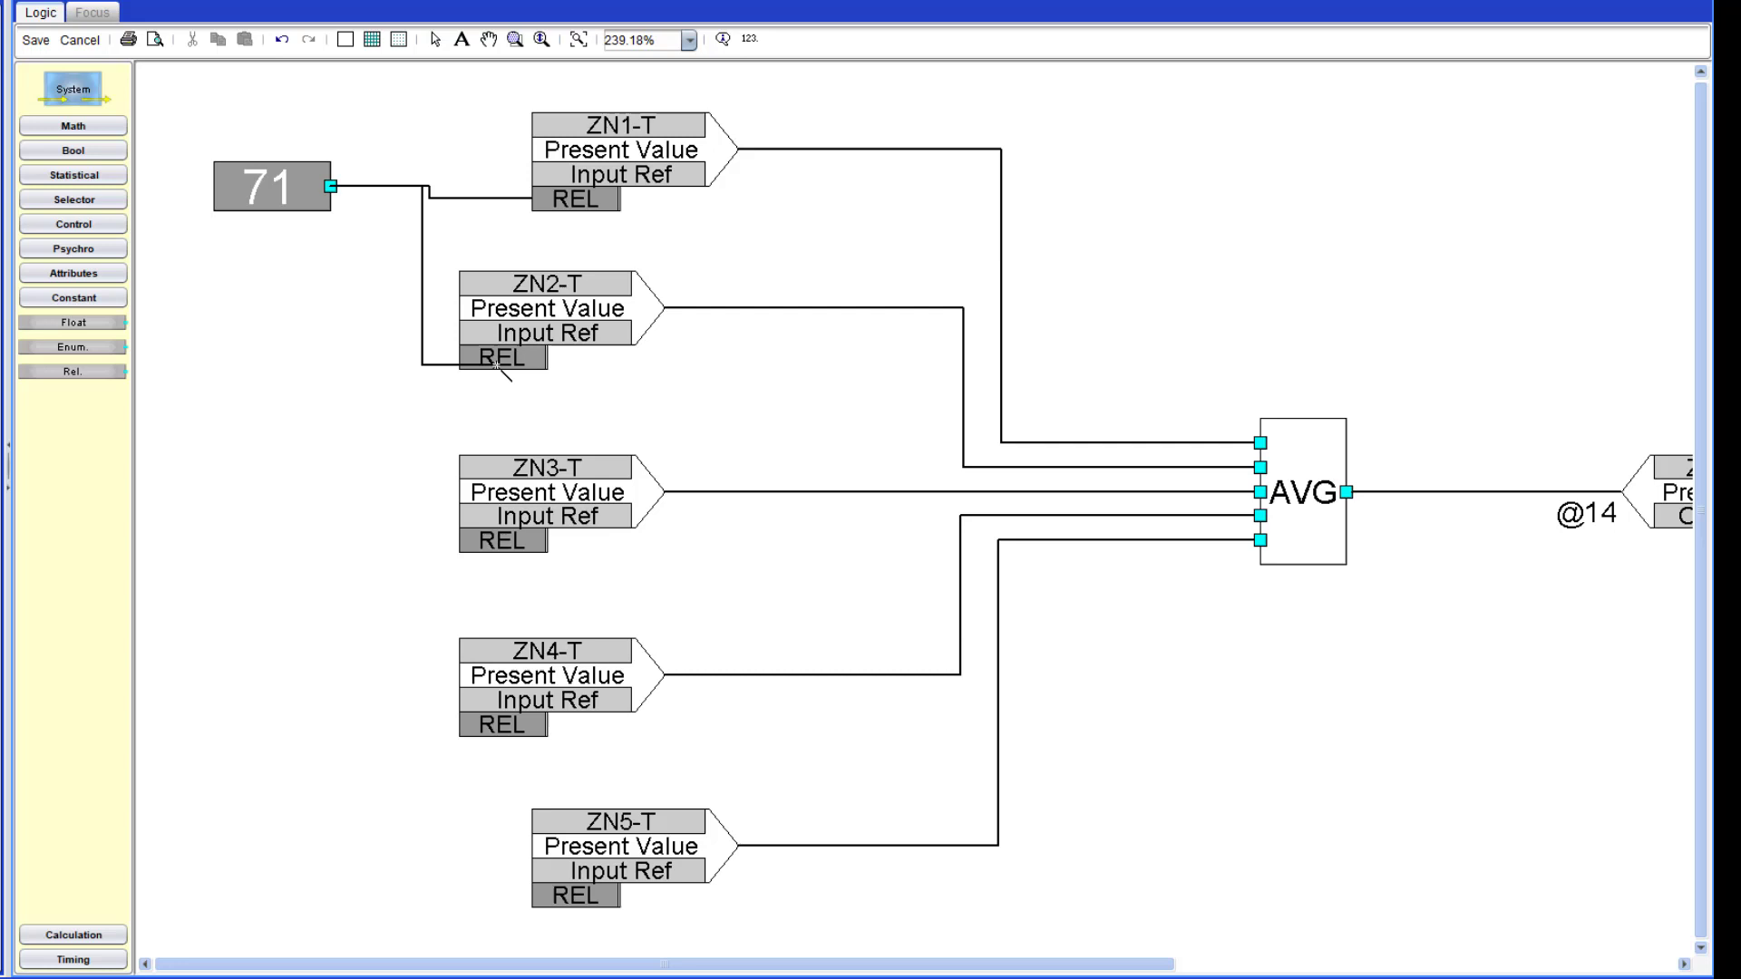
drag(331, 187, 369, 571)
drag(331, 187, 562, 896)
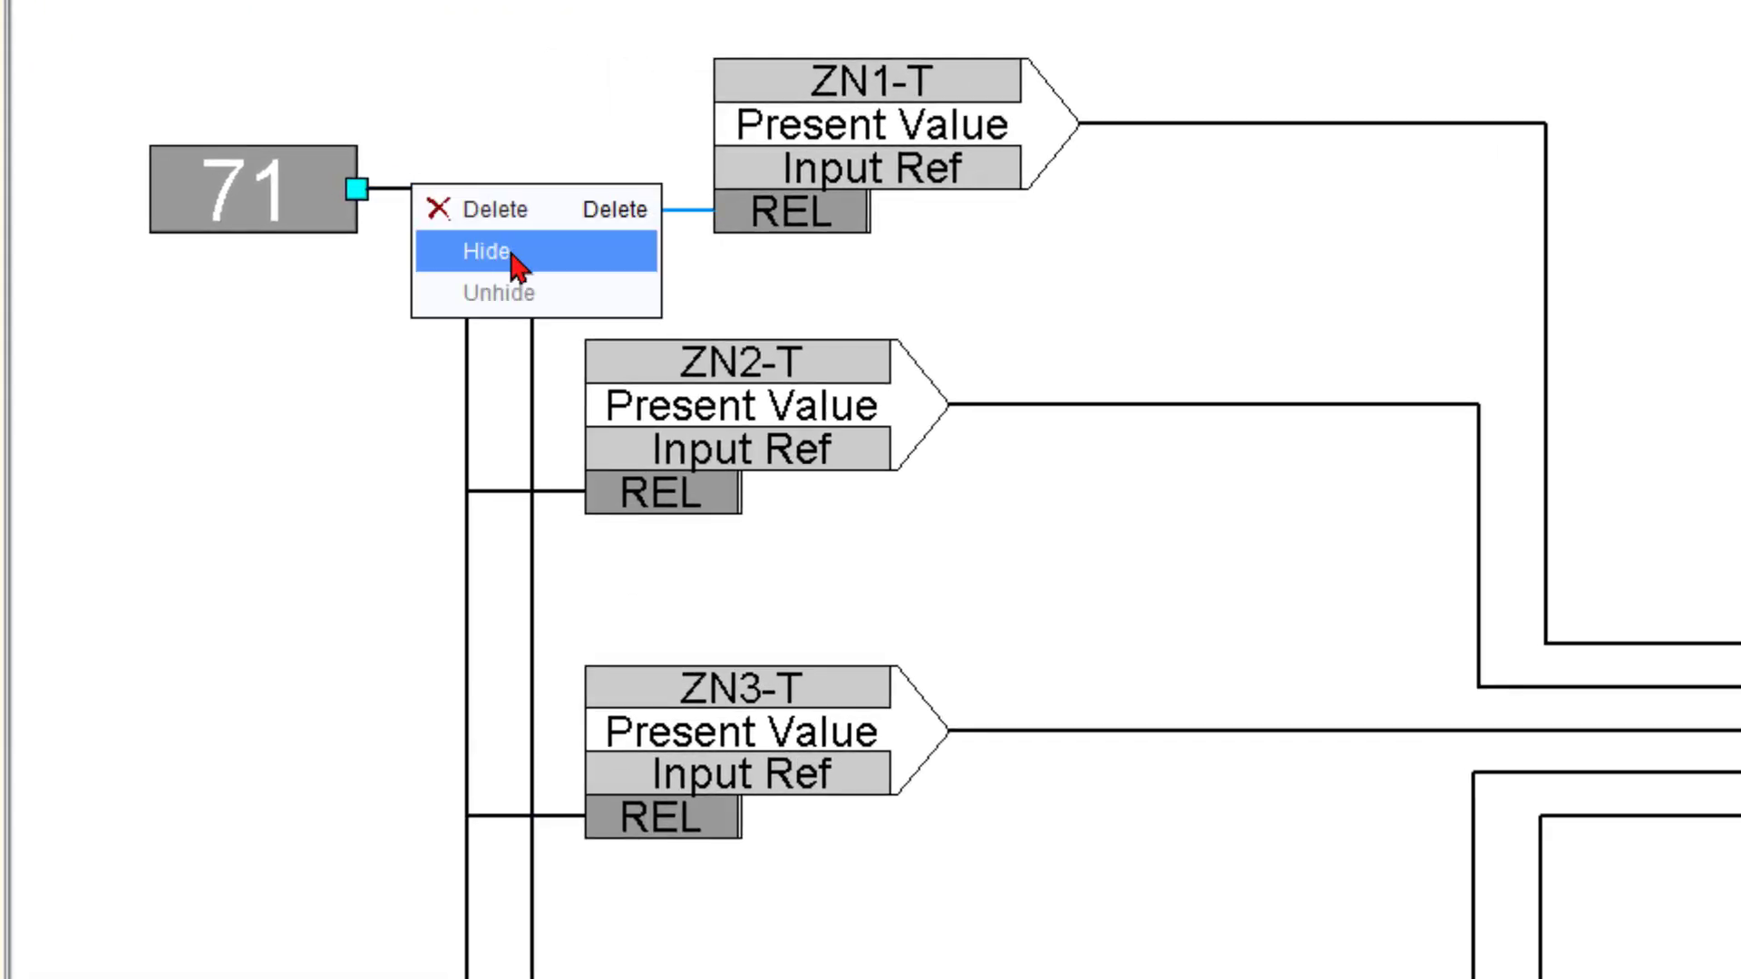
Hide the constant's links, label them 'Default', and move the constant clear of ZN1-T.
click(506, 254)
double_click(469, 190)
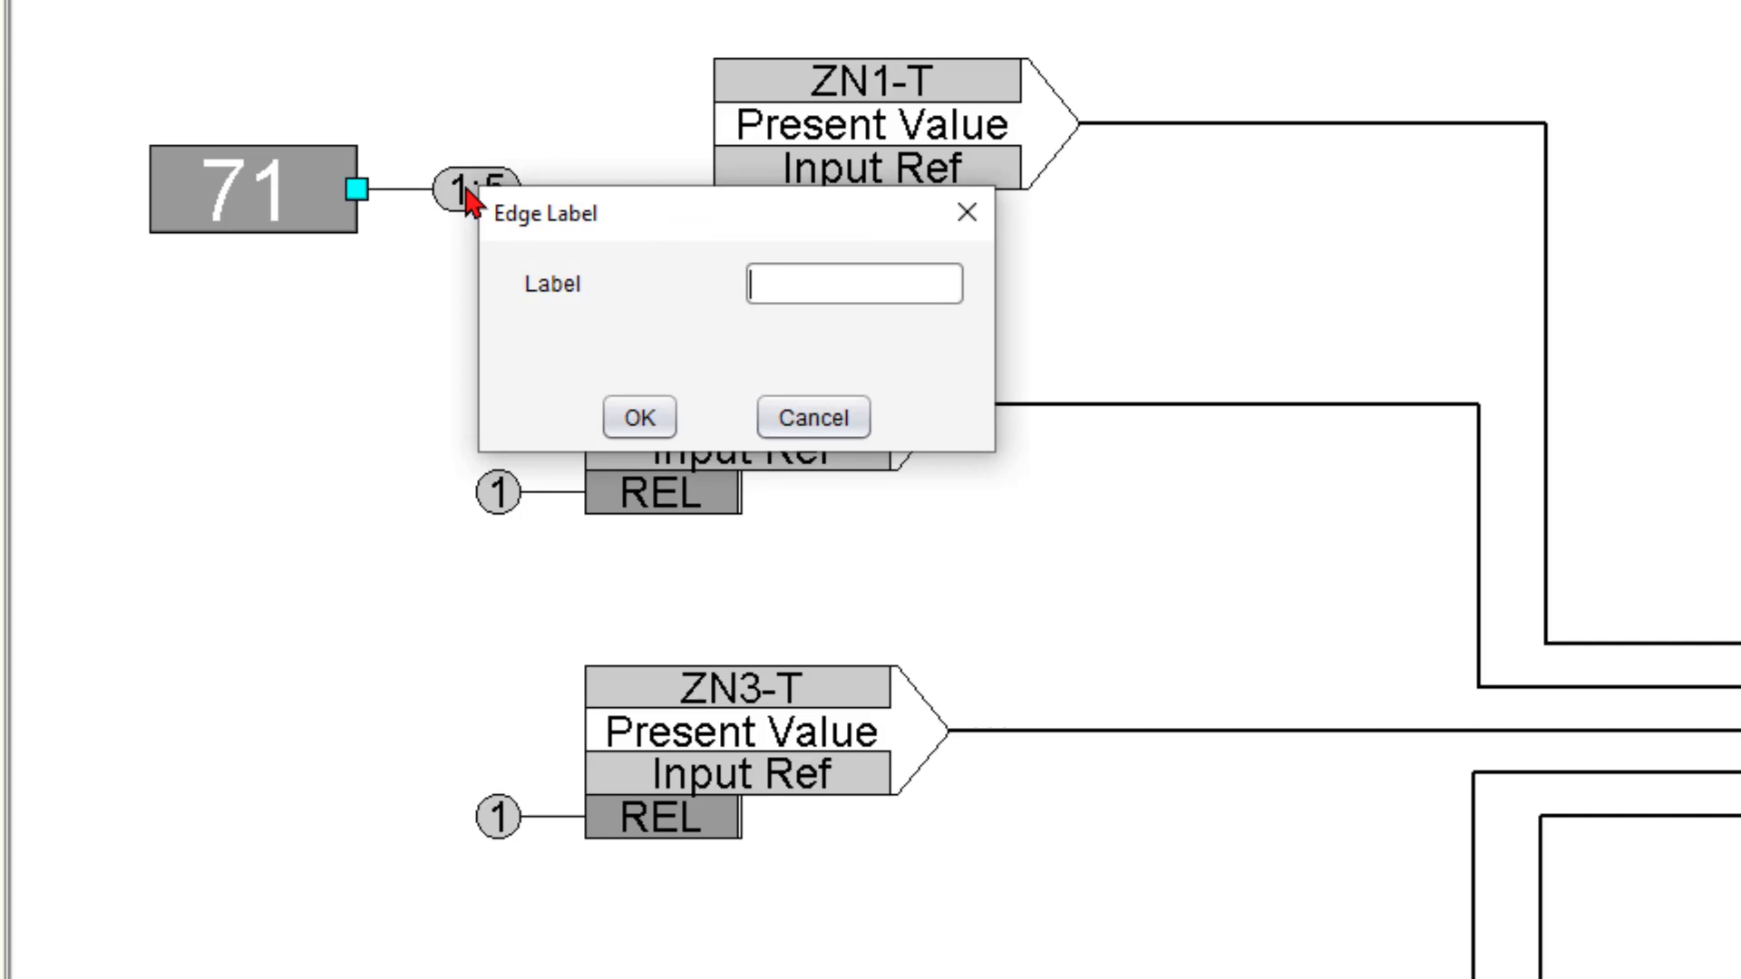
text(Default)
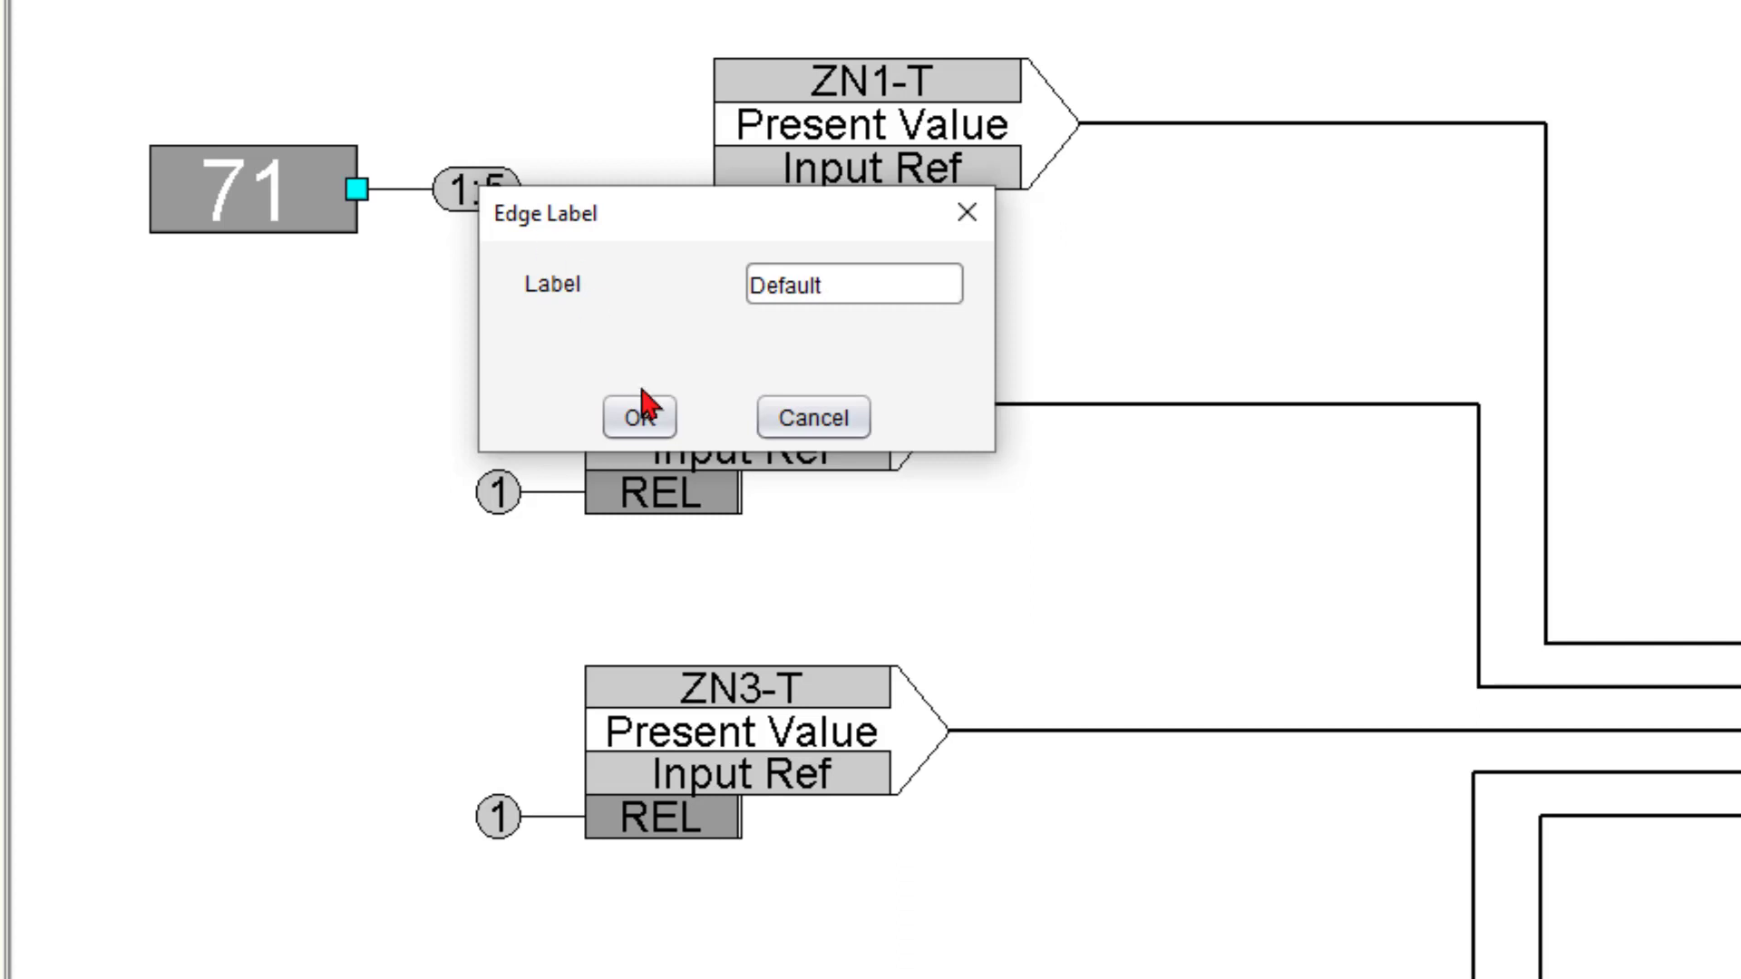
click(639, 417)
drag(167, 128, 308, 37)
Save the logic so live values show 71.7408295 going to ZNT-AVG.
scroll(1220, 170, down, 1)
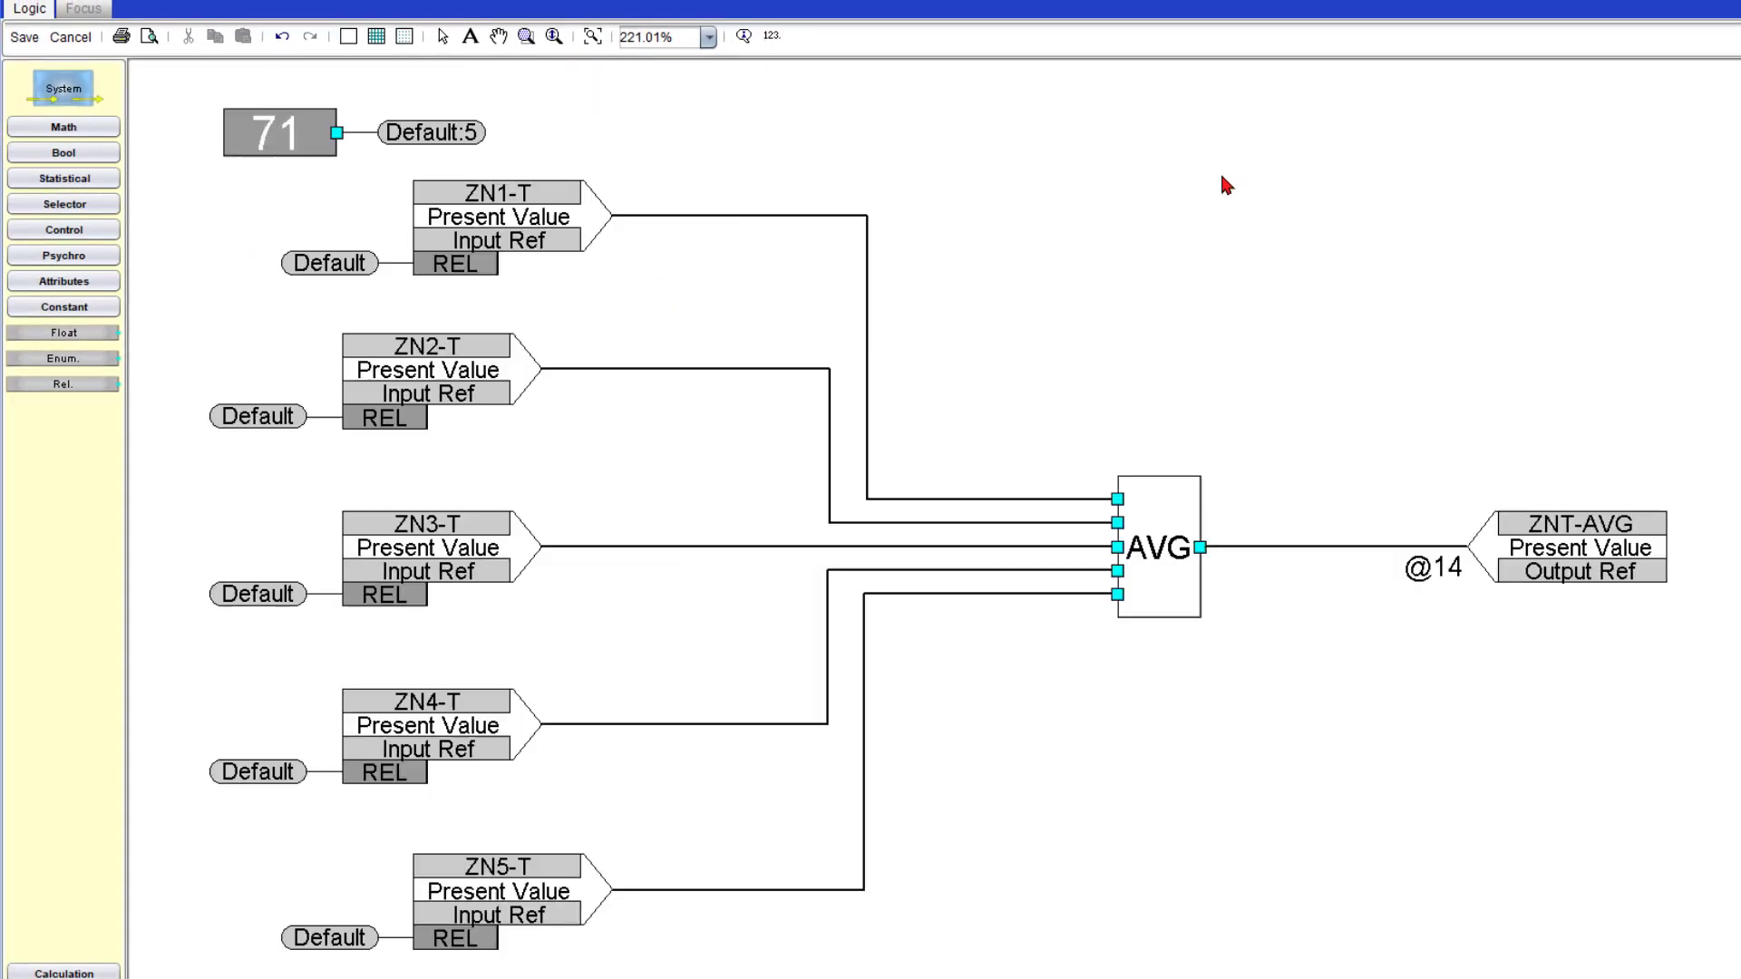
click(272, 111)
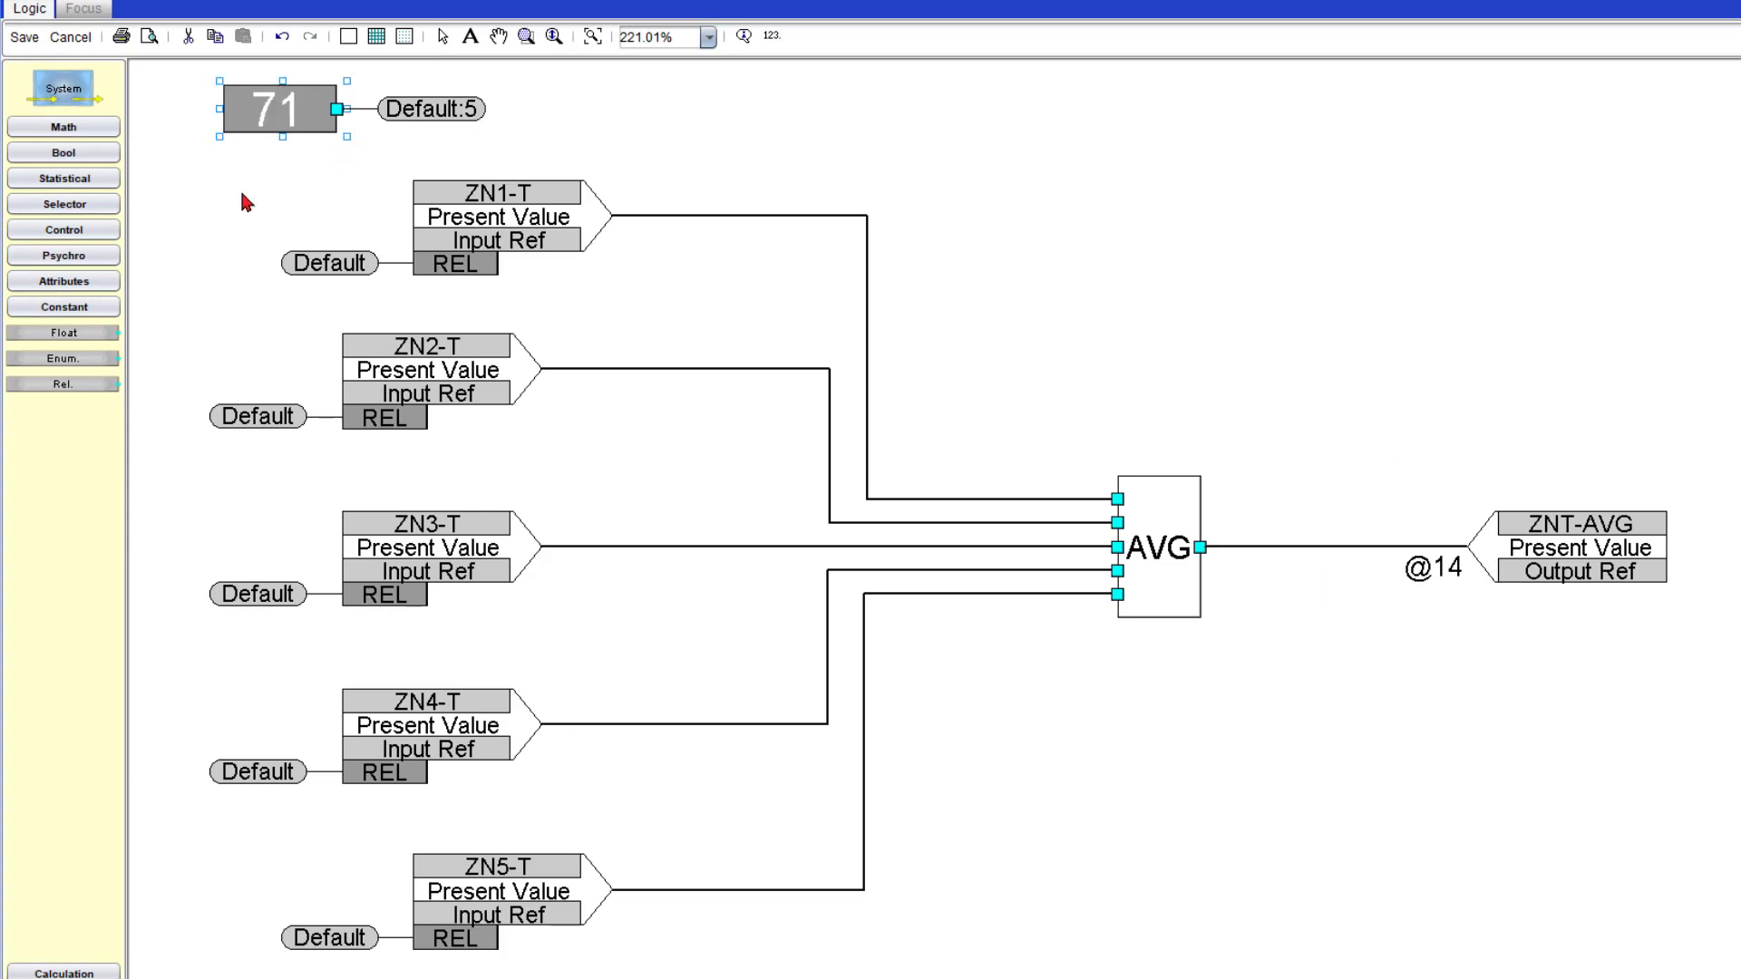
click(25, 38)
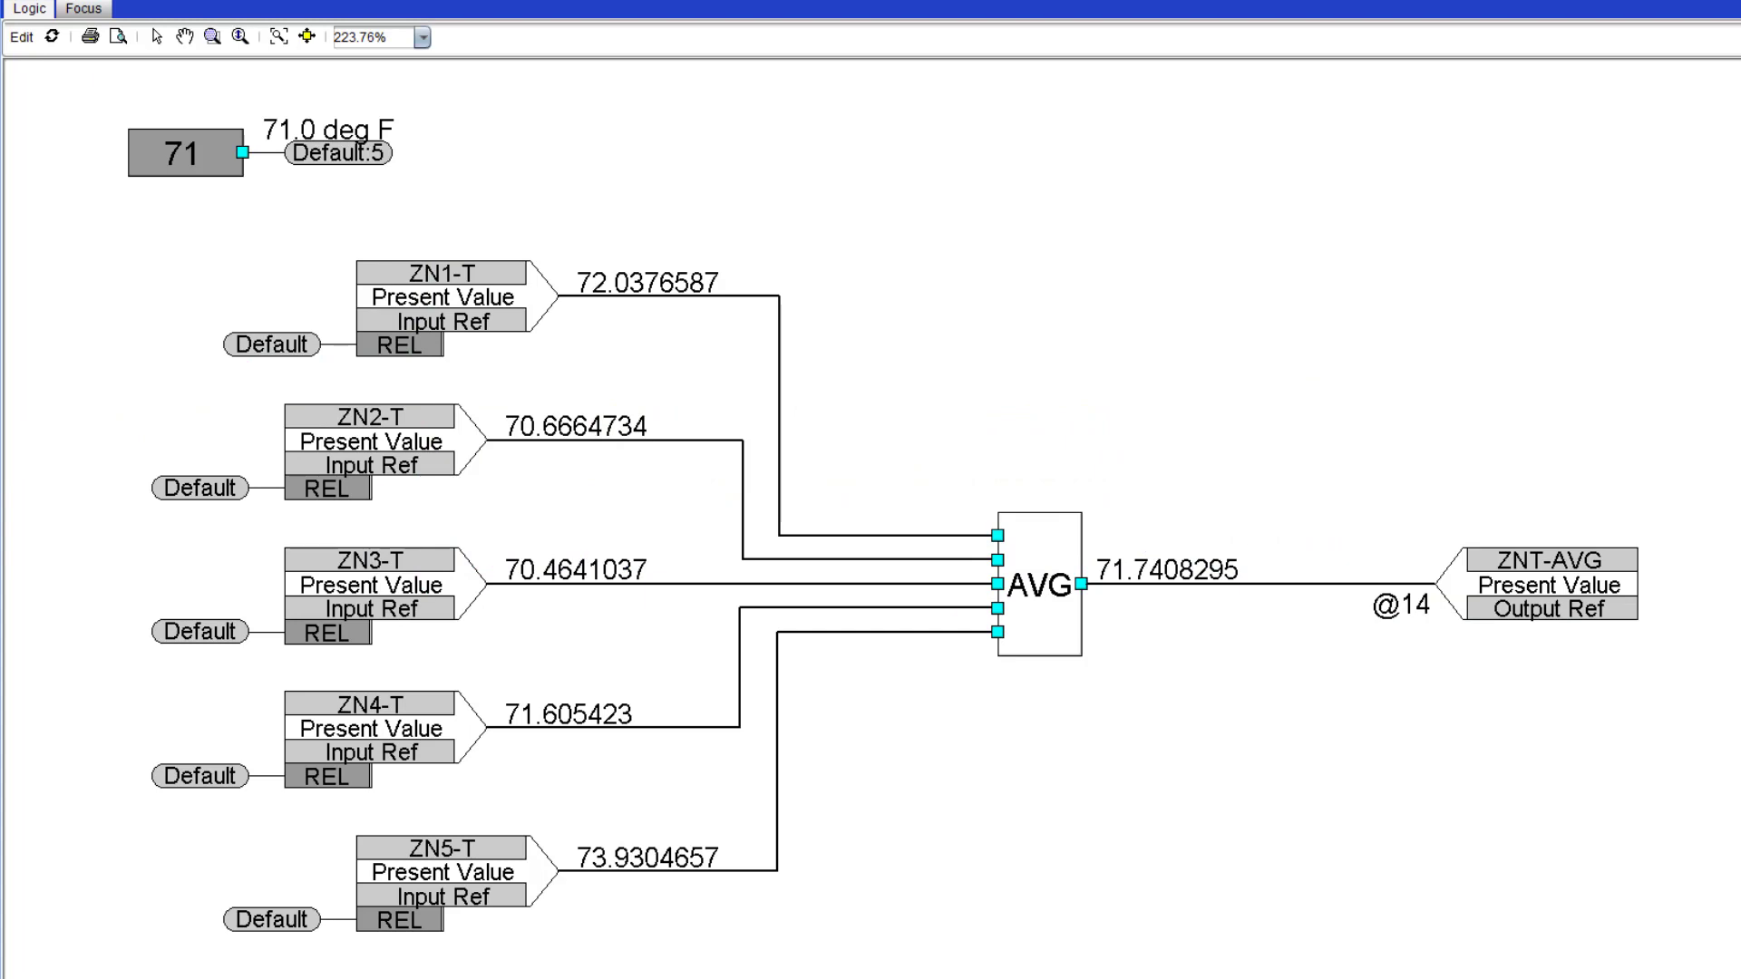
Back in edit mode, change the constant block's value from 71 to 0.
click(21, 36)
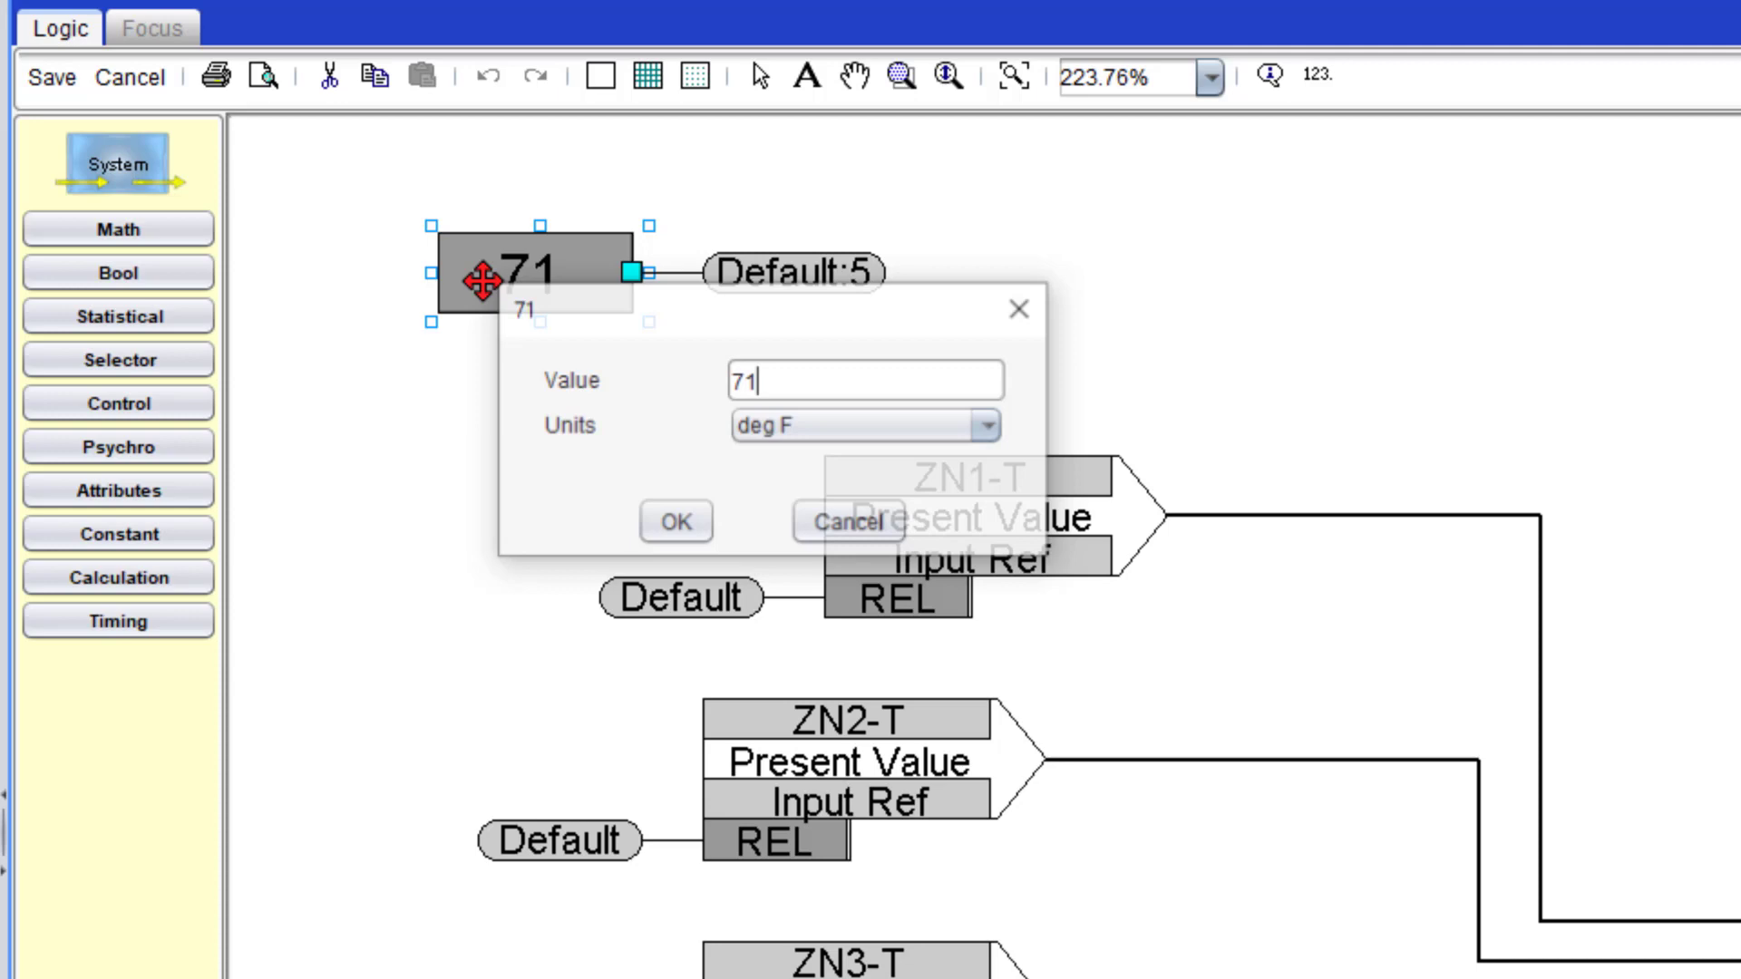
drag(824, 389, 658, 390)
text(0)
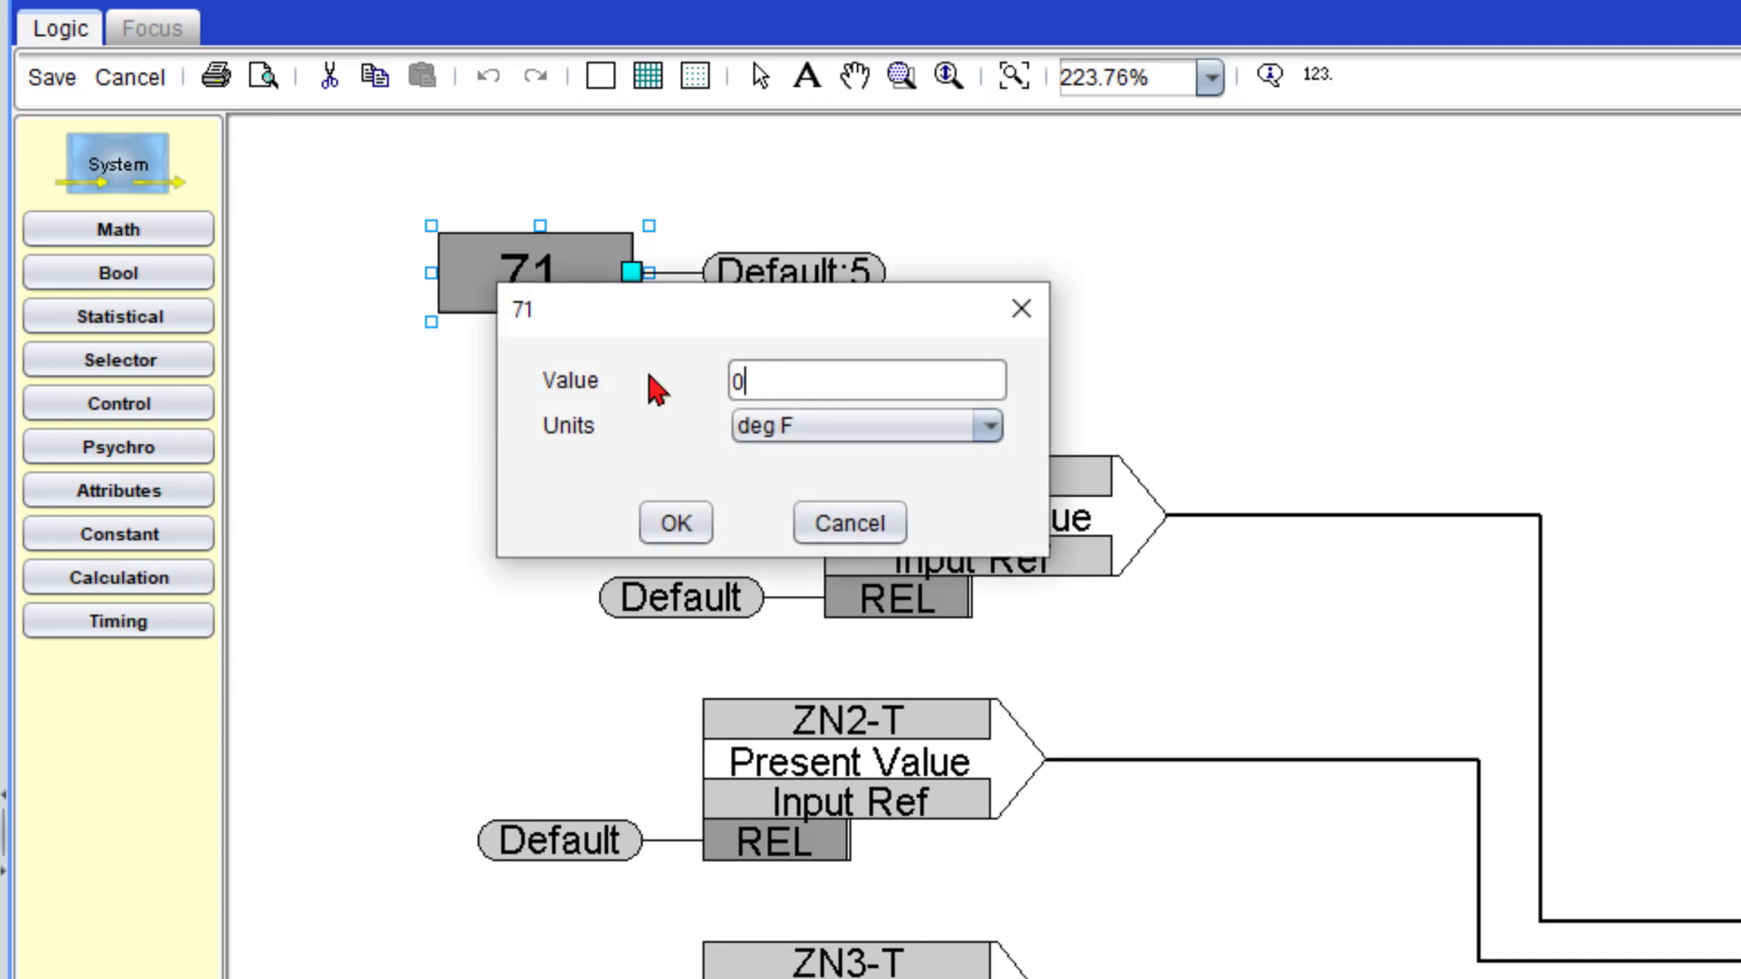
click(675, 523)
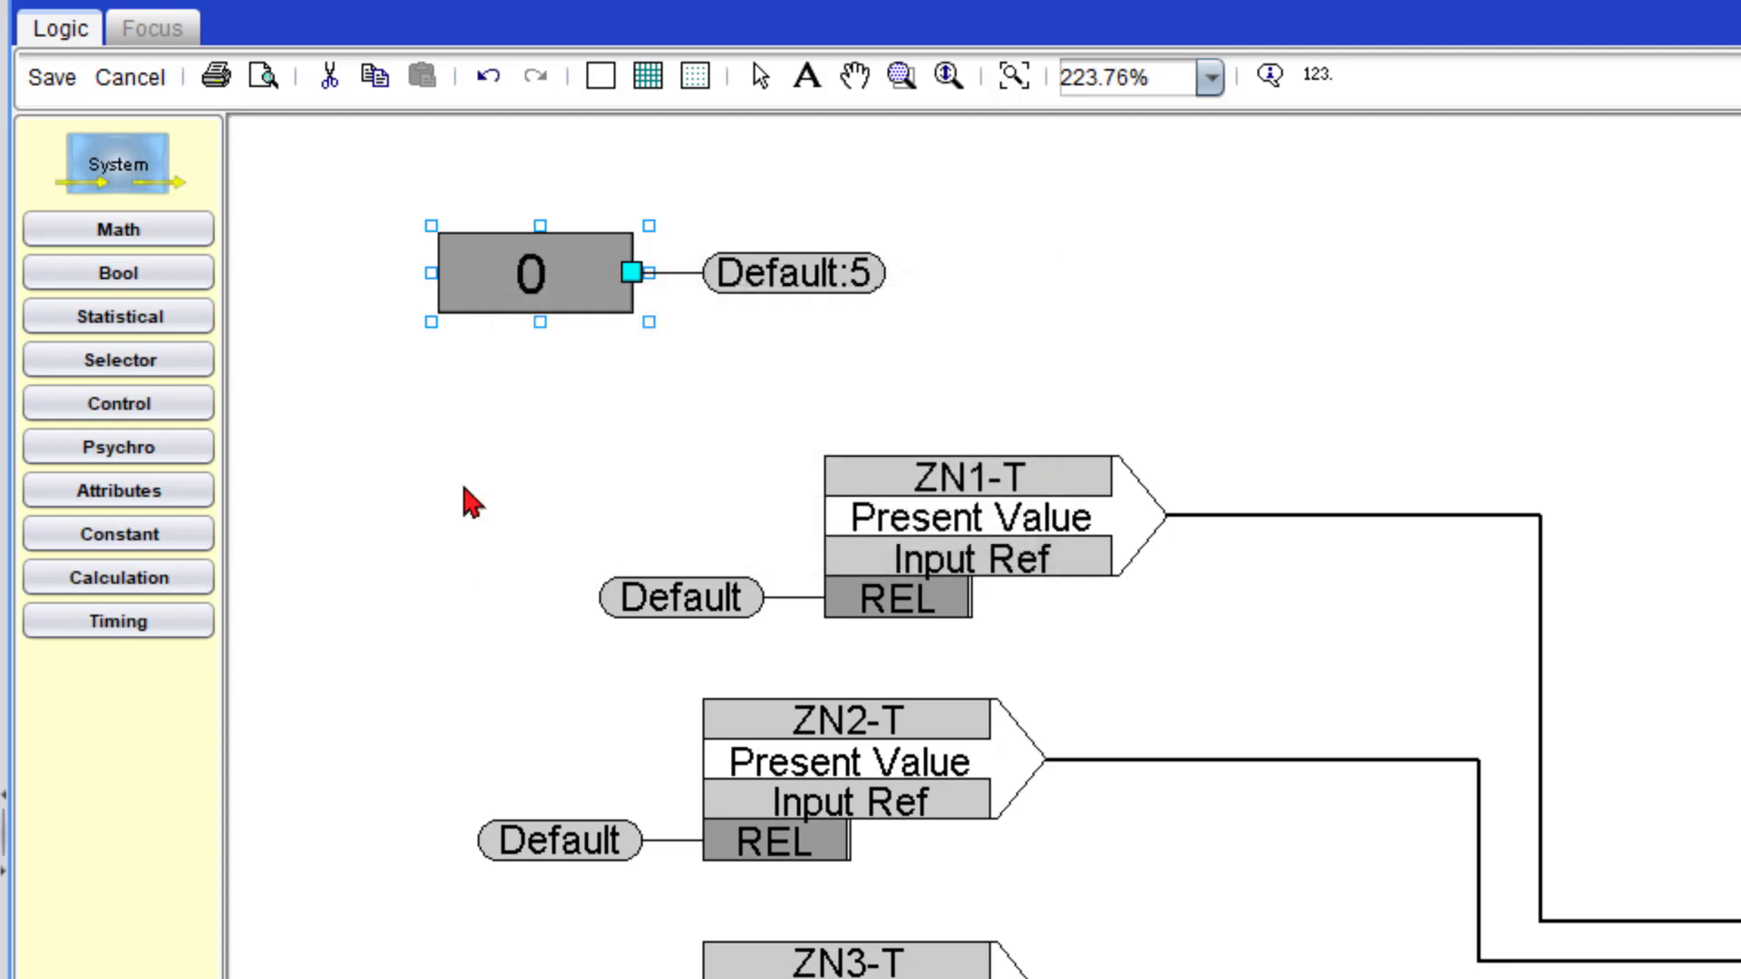
click(471, 503)
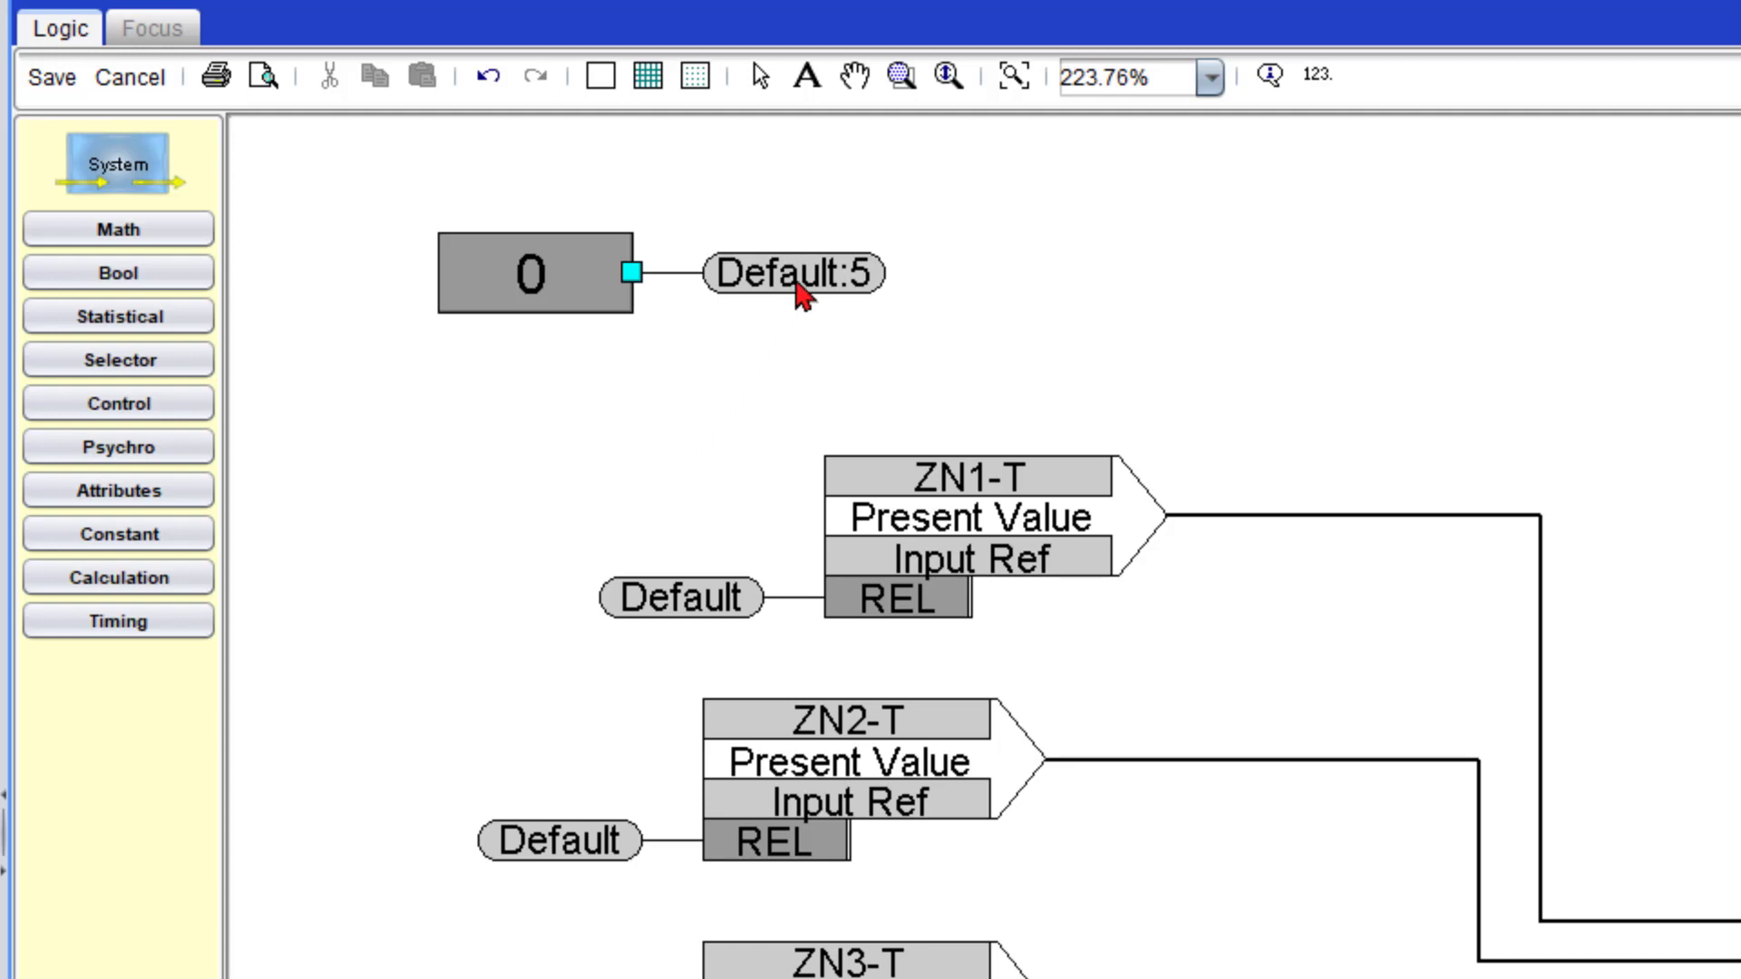
Rename the constant's Default link label to Zero.
double_click(802, 291)
key(BackSpace)
key(BackSpace)
key(BackSpace)
key(BackSpace)
key(BackSpace)
key(BackSpace)
key(BackSpace)
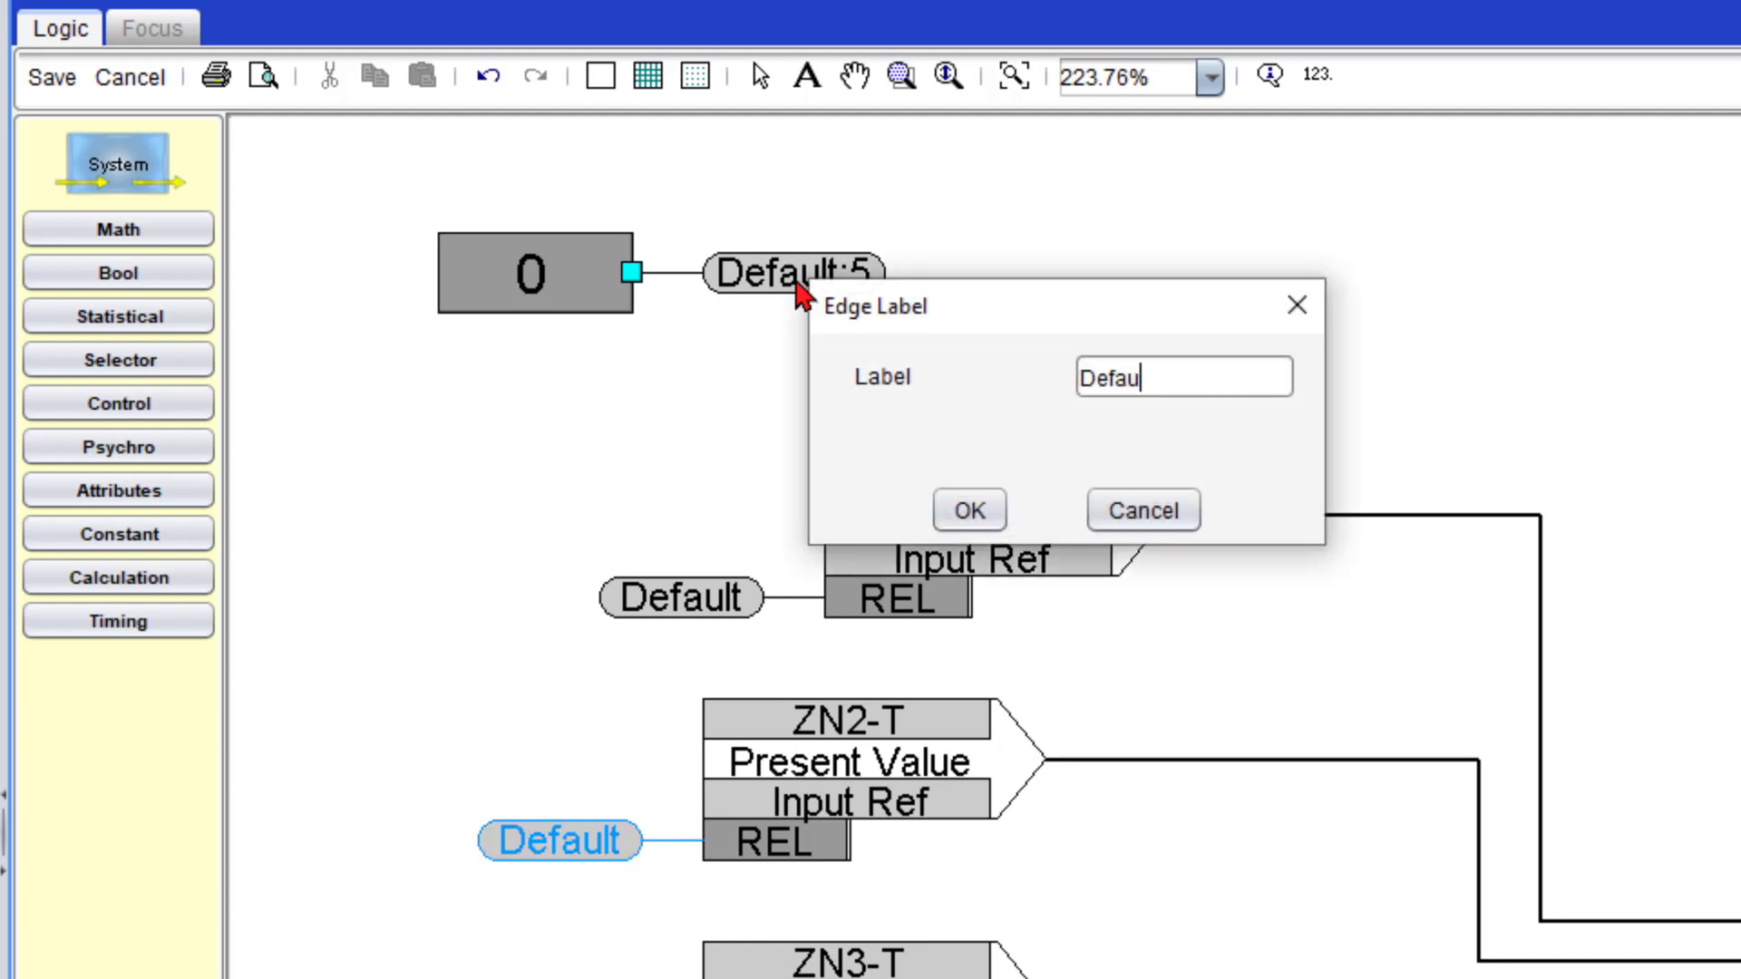
text(Zero)
click(966, 505)
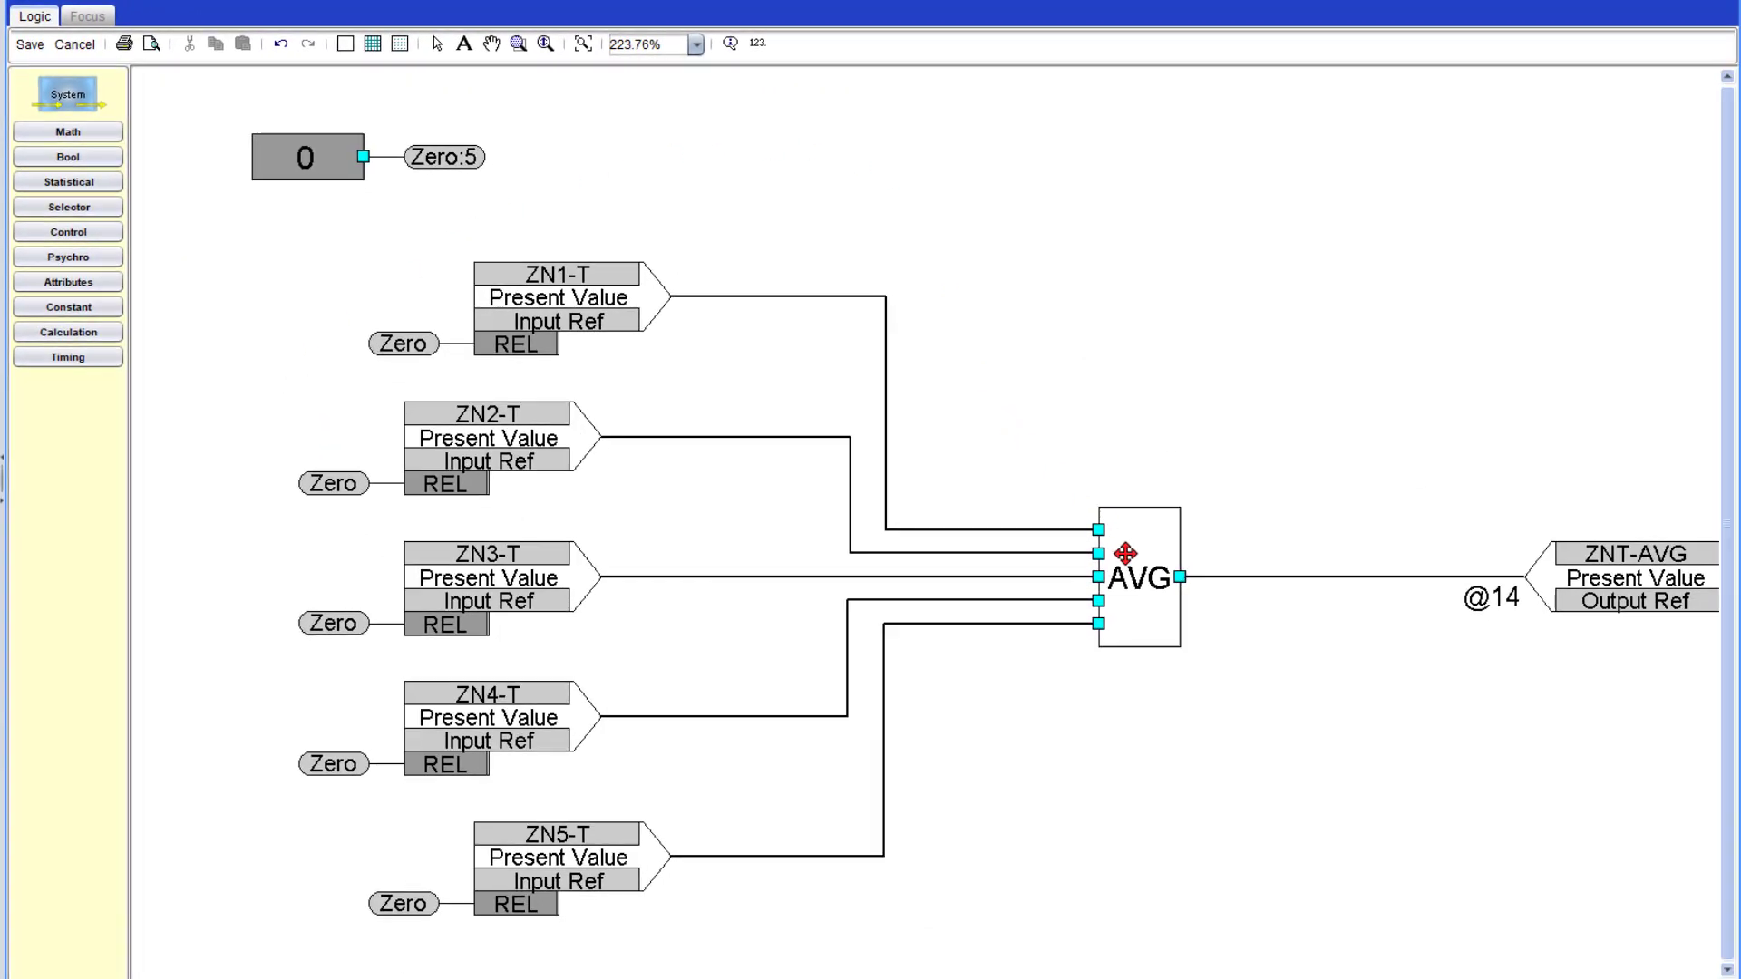
Delete the AVG block, shift ZN1-T and ZN5-T left, and place an addition block from Math.
click(1145, 601)
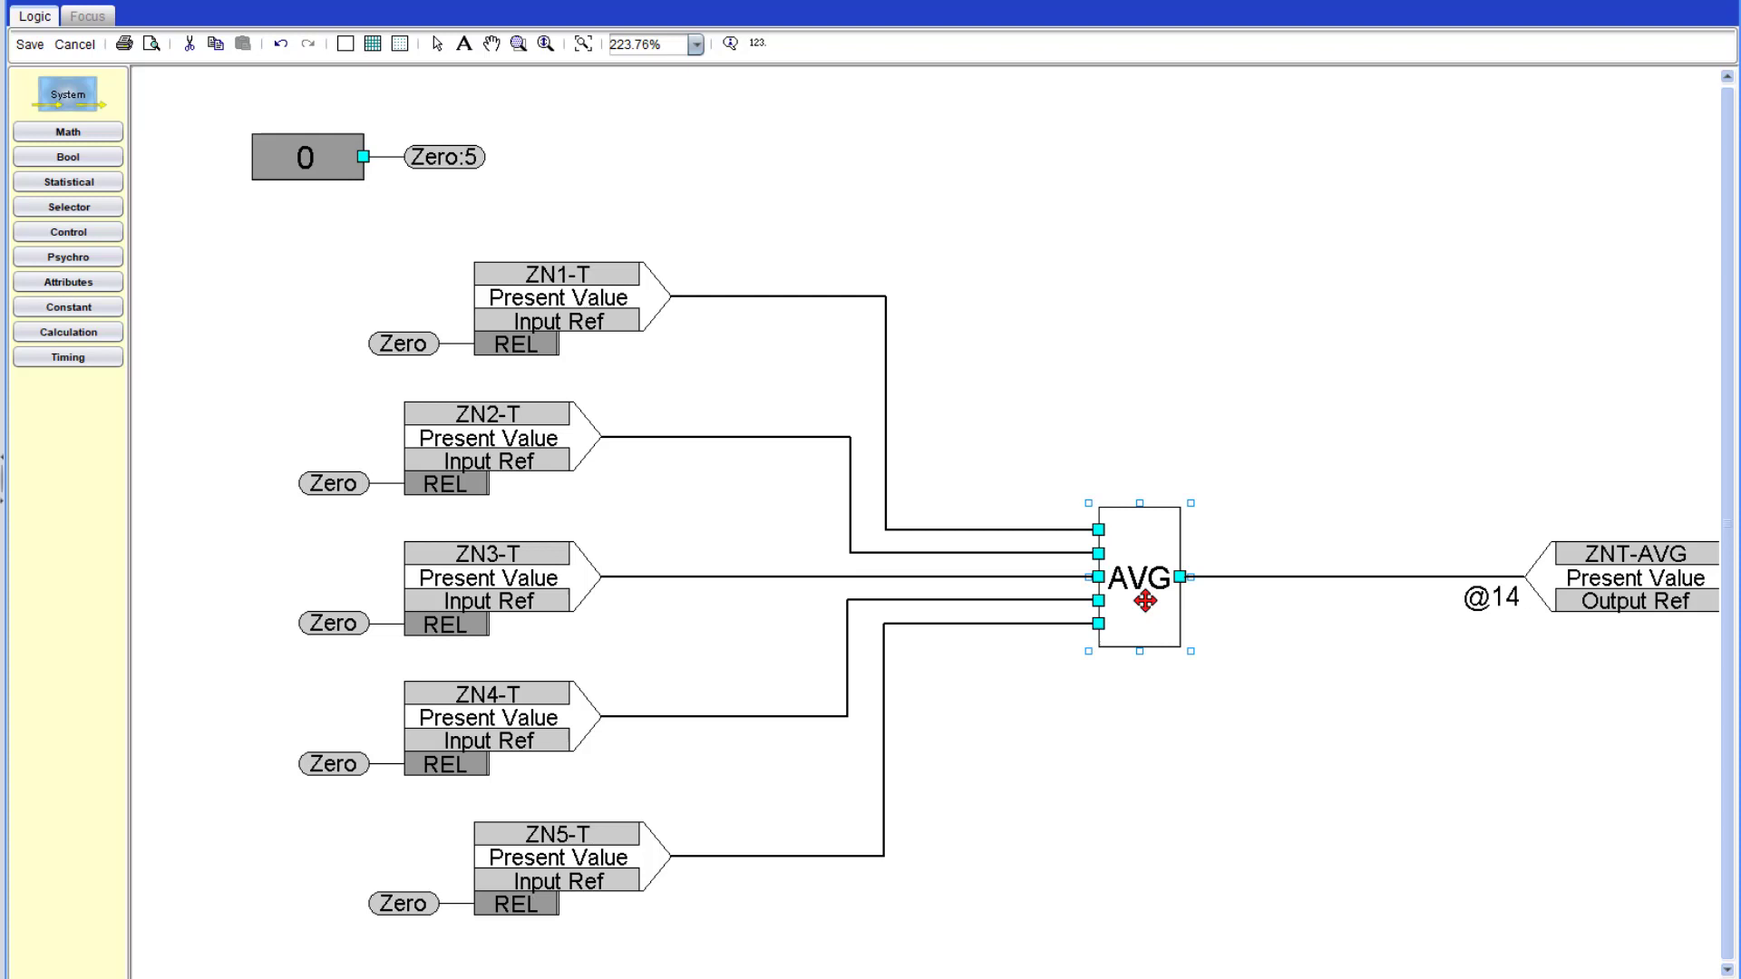
key(Delete)
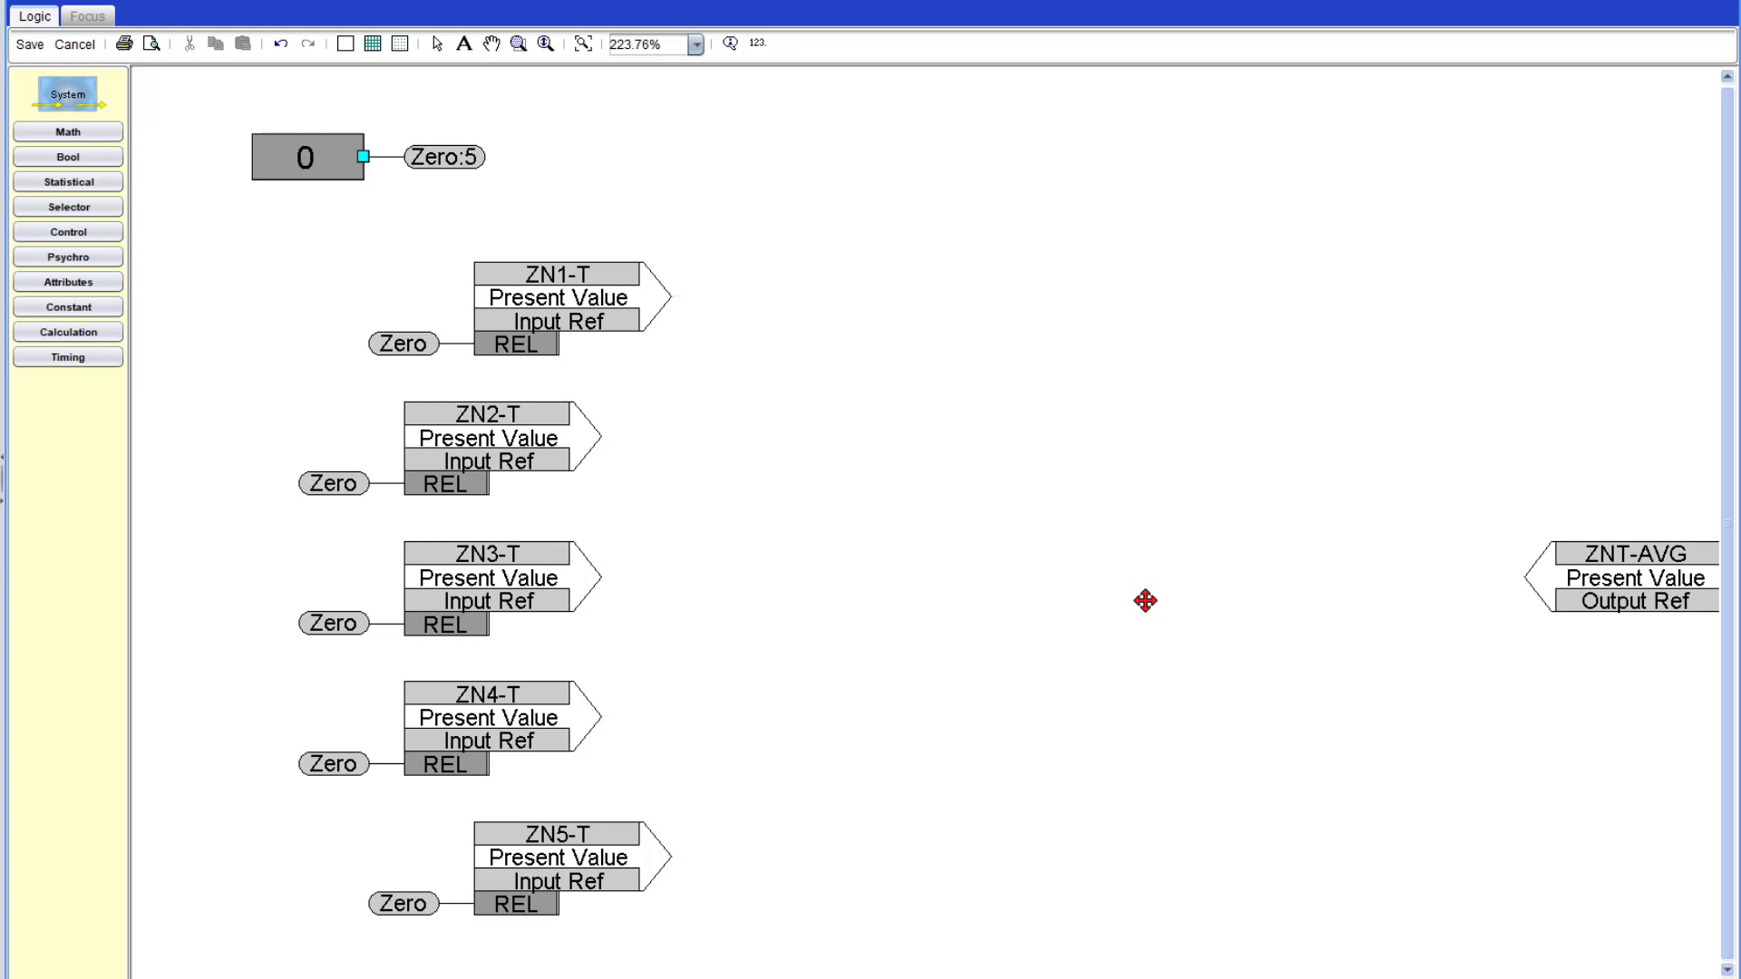
drag(535, 295, 461, 296)
drag(544, 841, 469, 840)
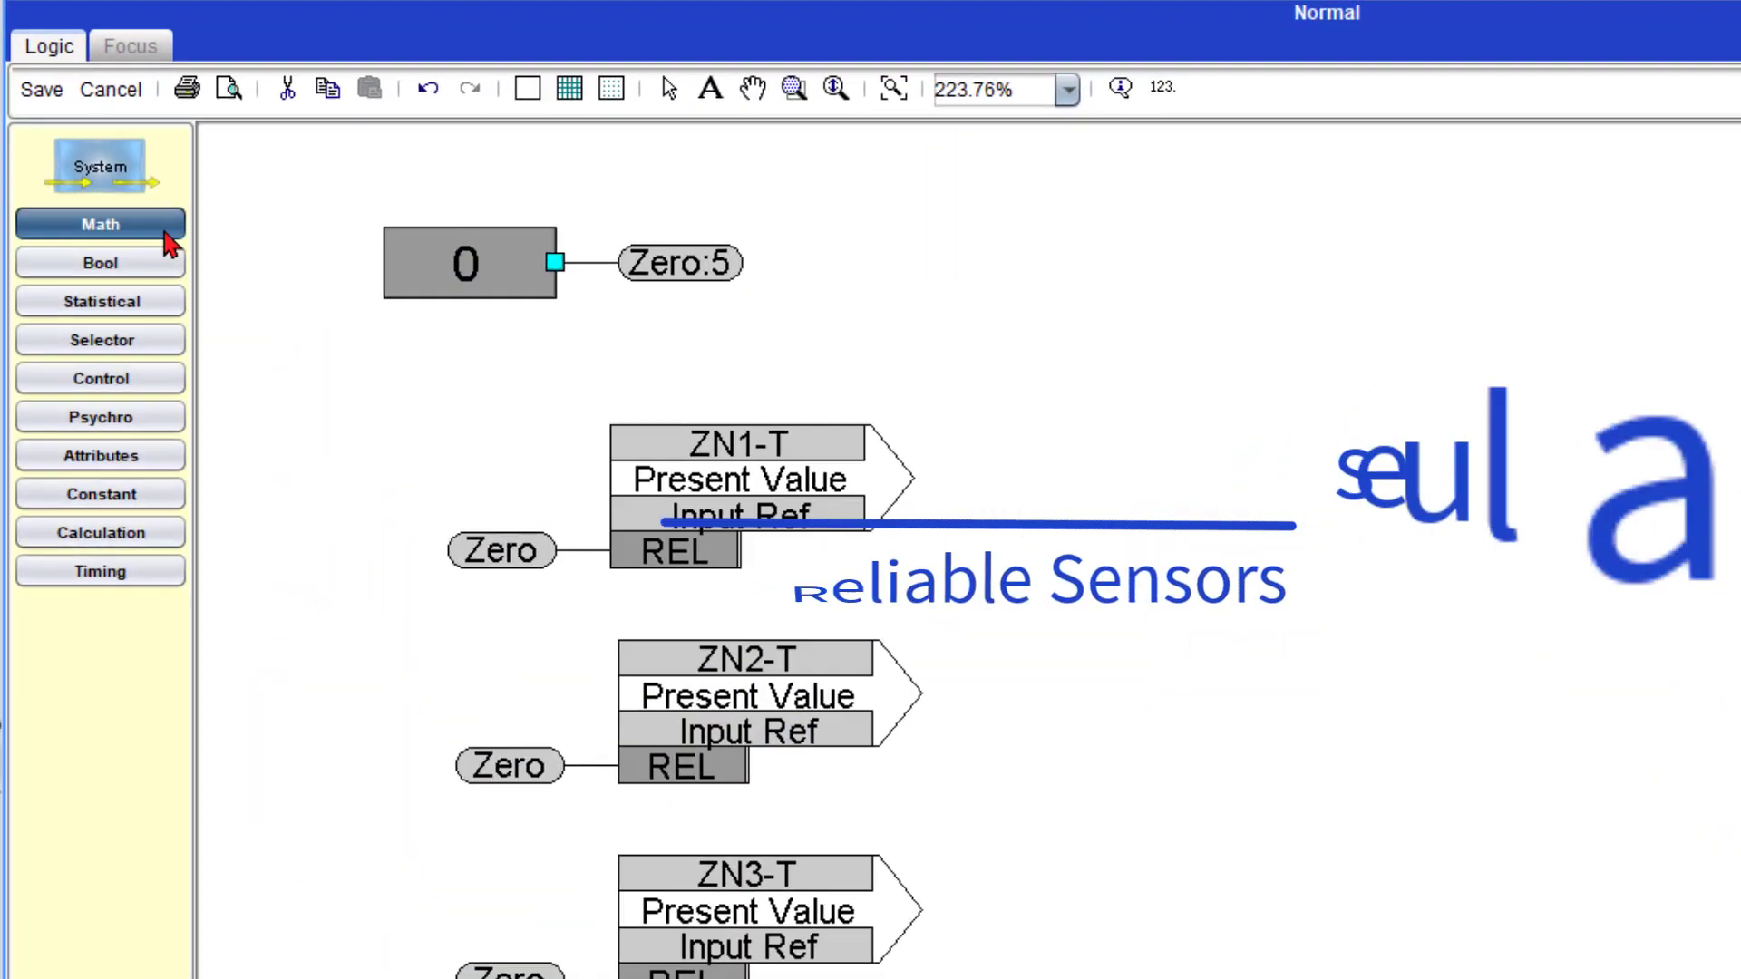
click(166, 234)
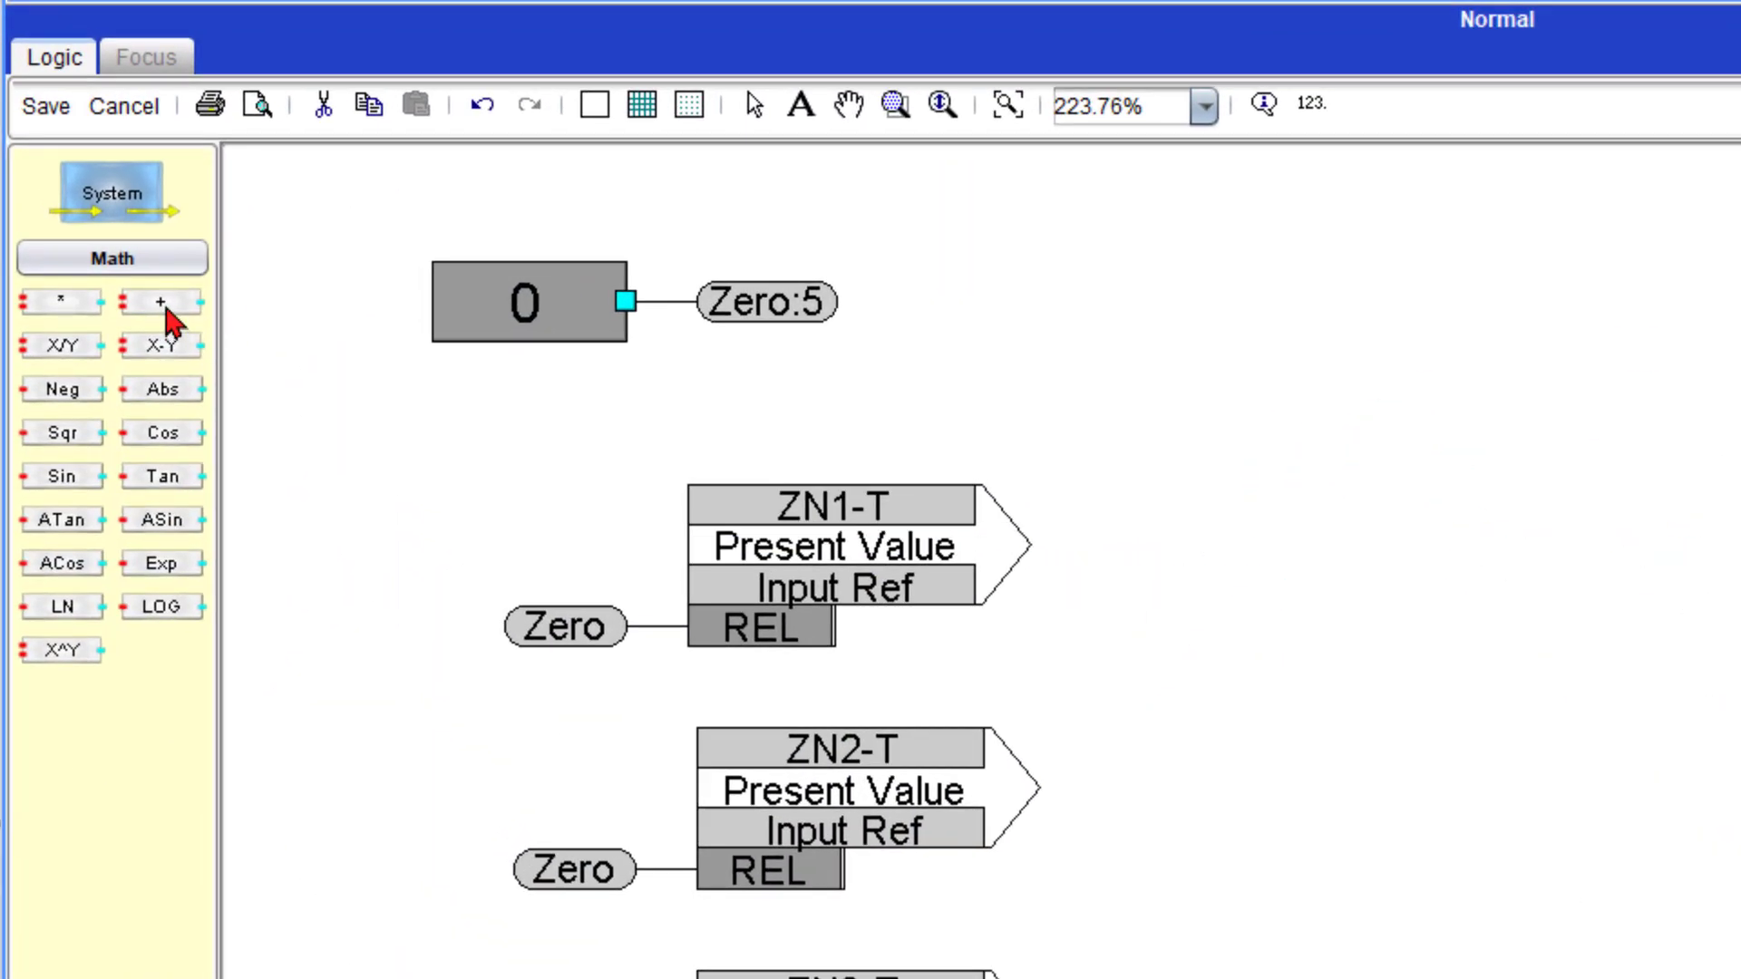
drag(169, 317, 1495, 726)
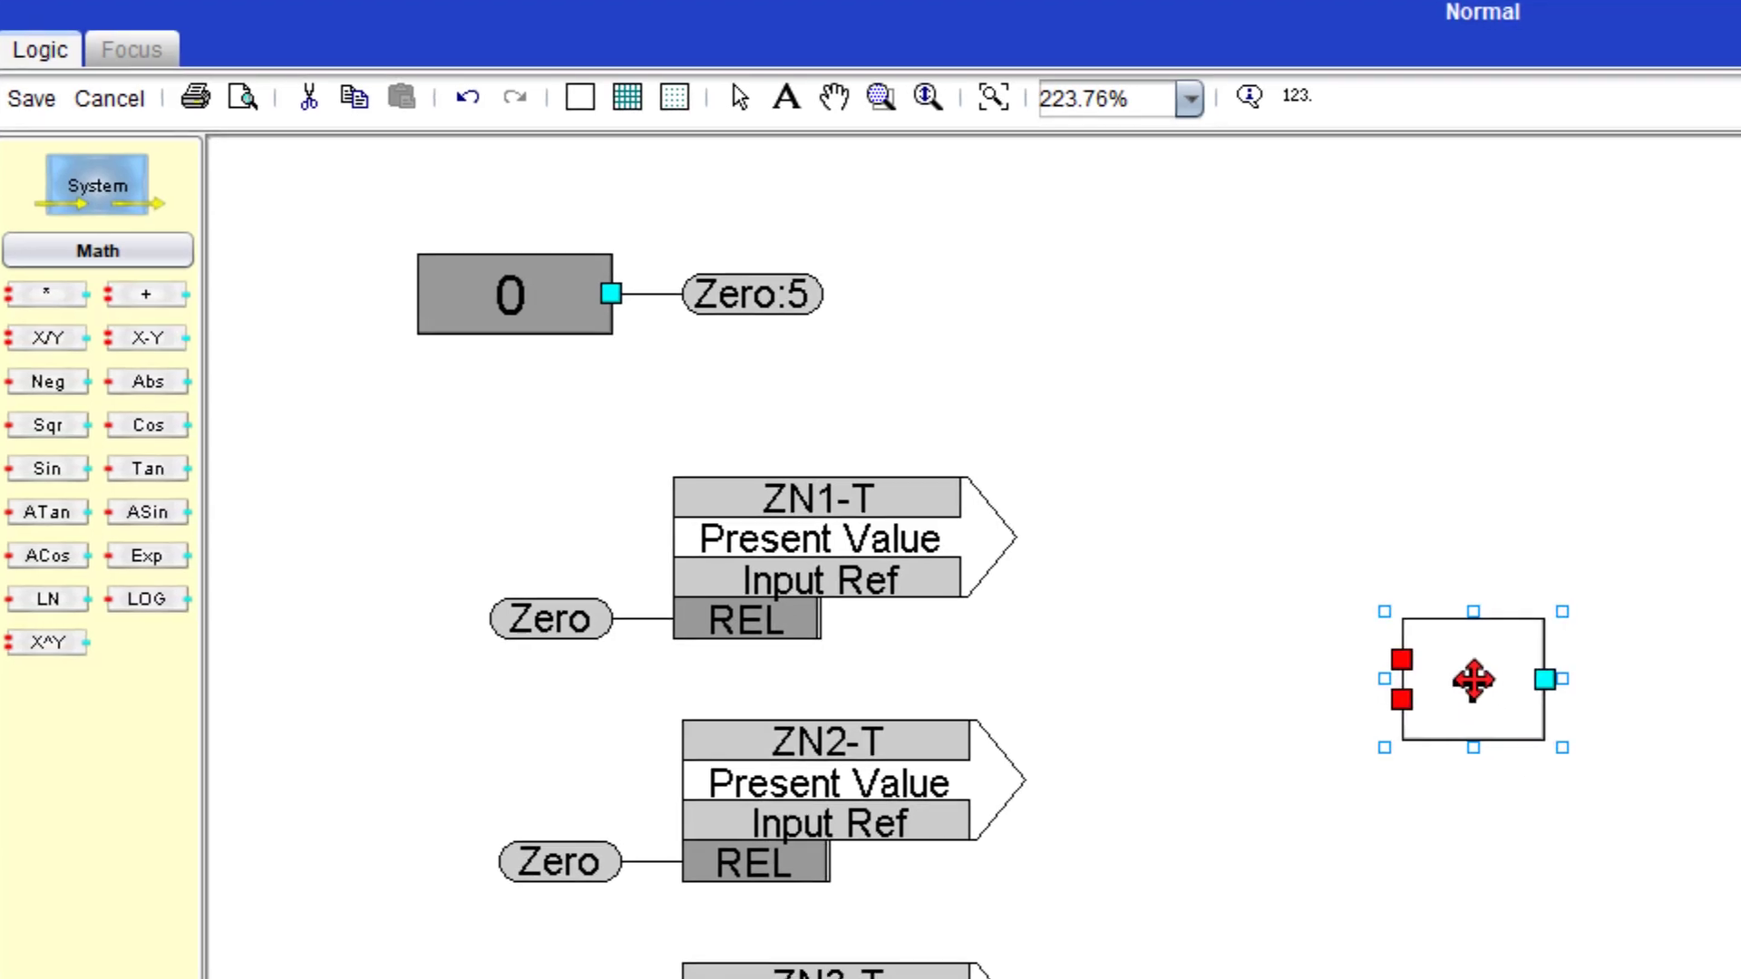
Give the addition block 5 inputs and move it toward the diagram centre.
click(1530, 655)
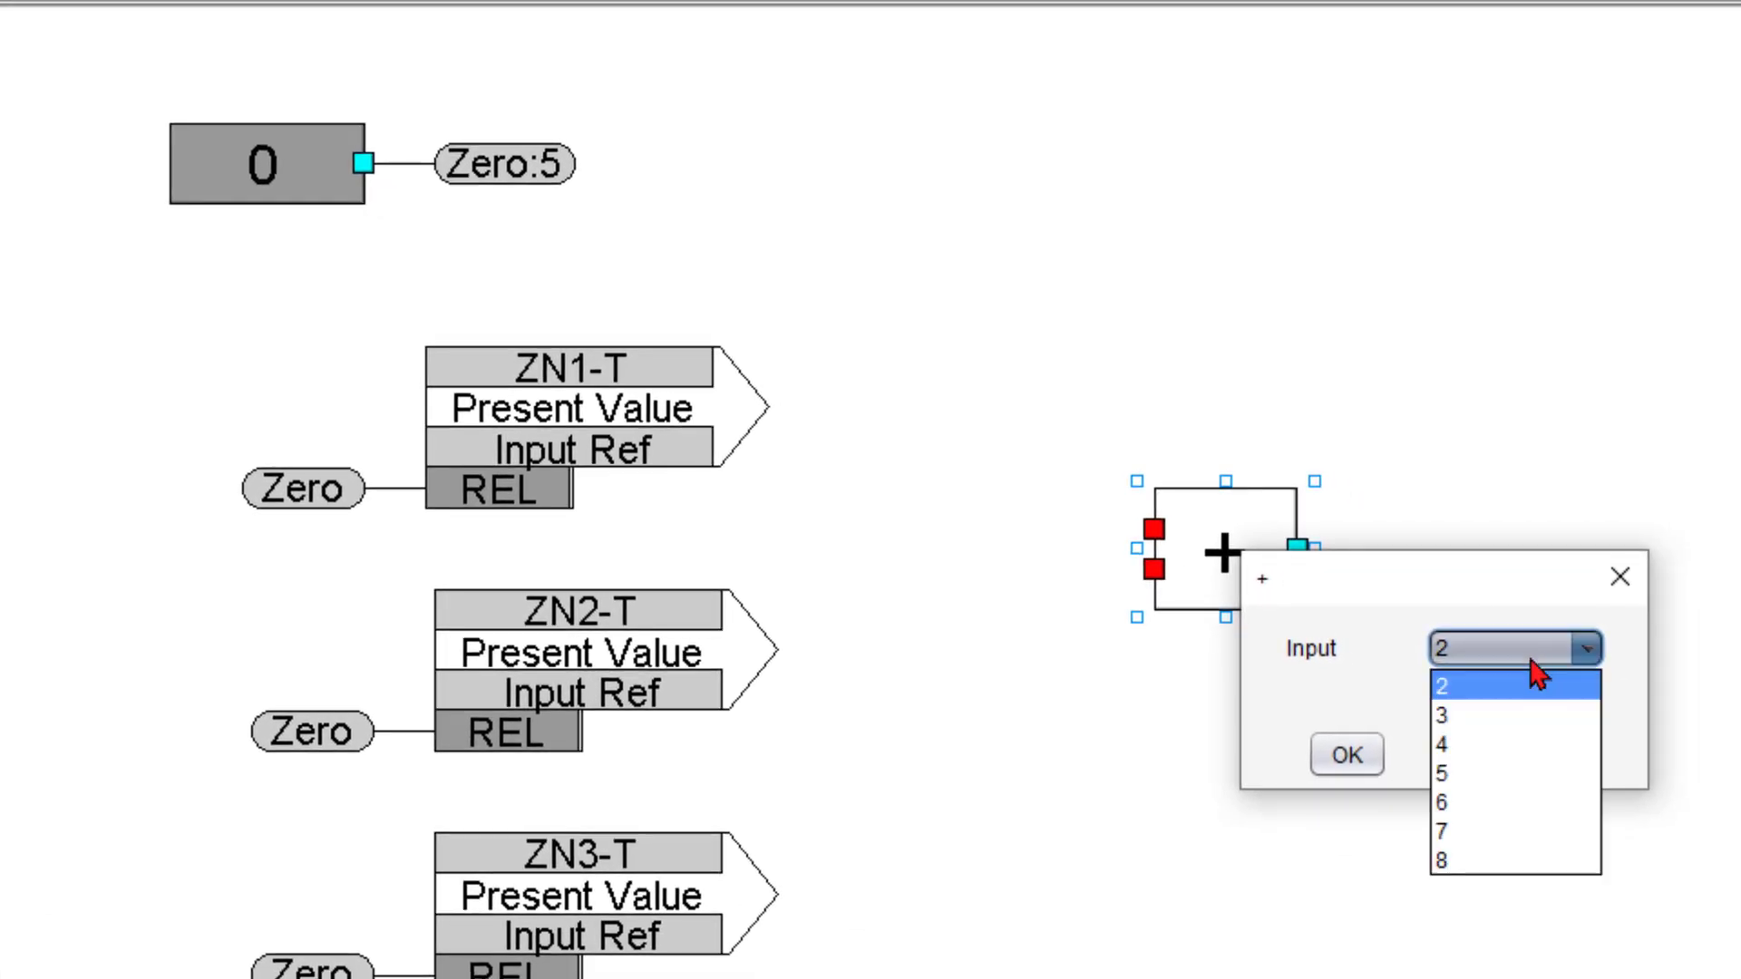
click(1487, 774)
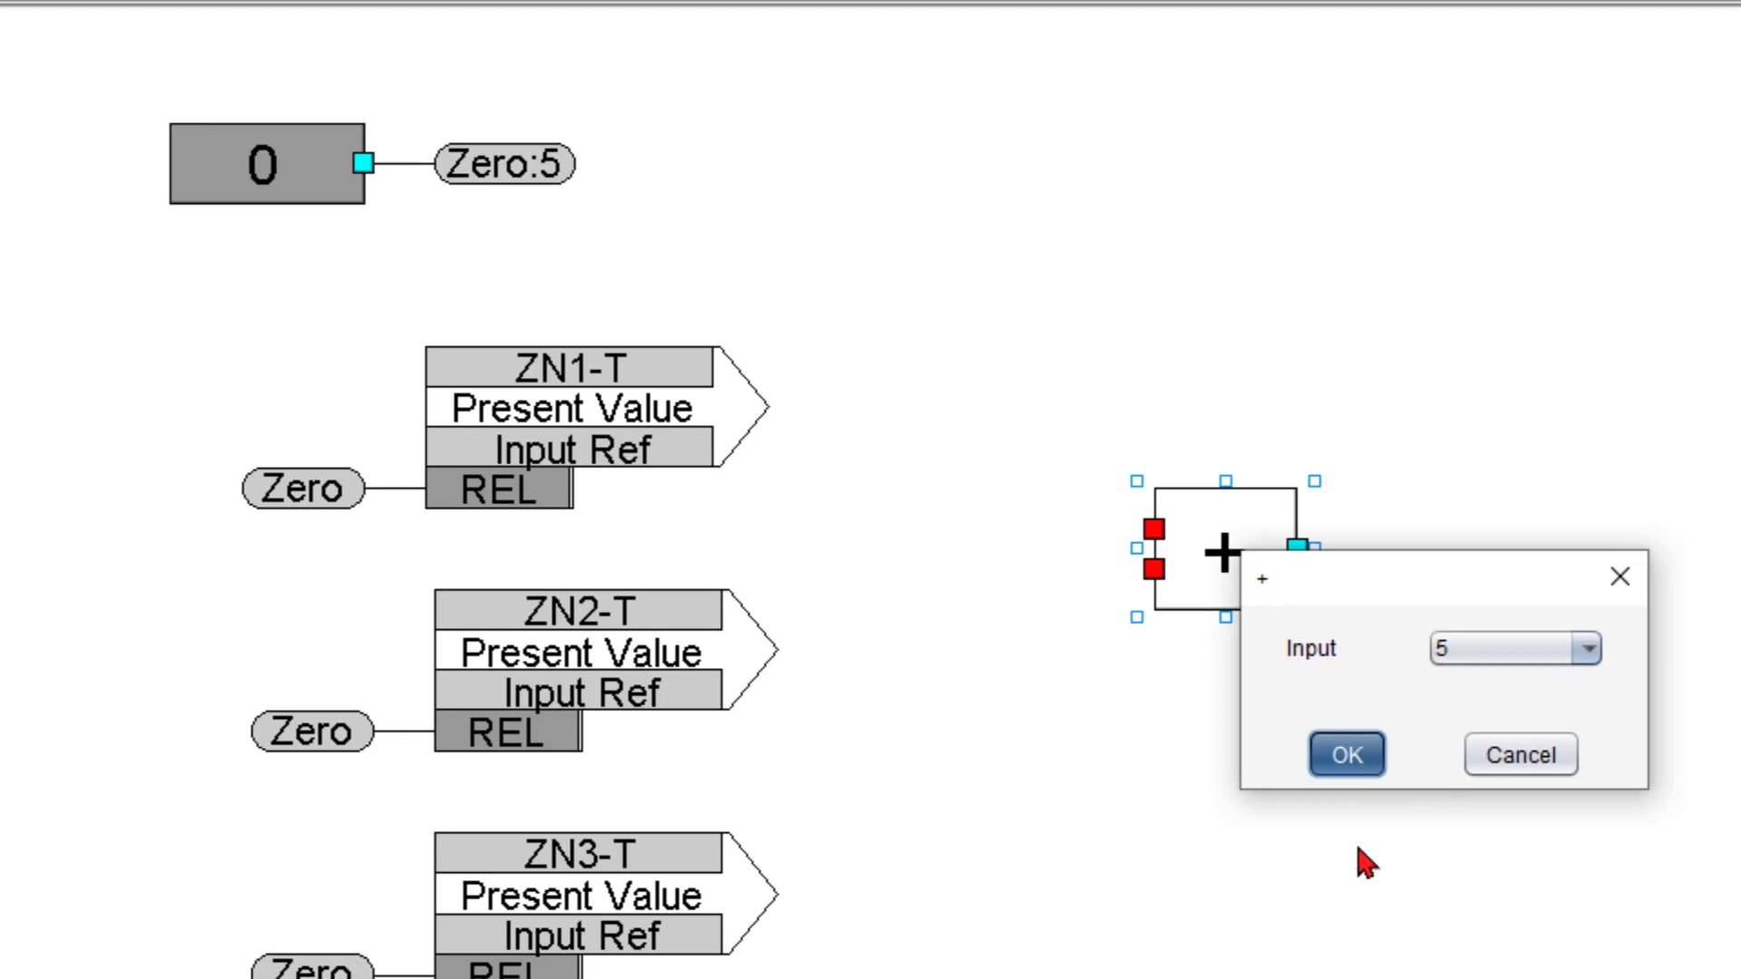
click(1357, 773)
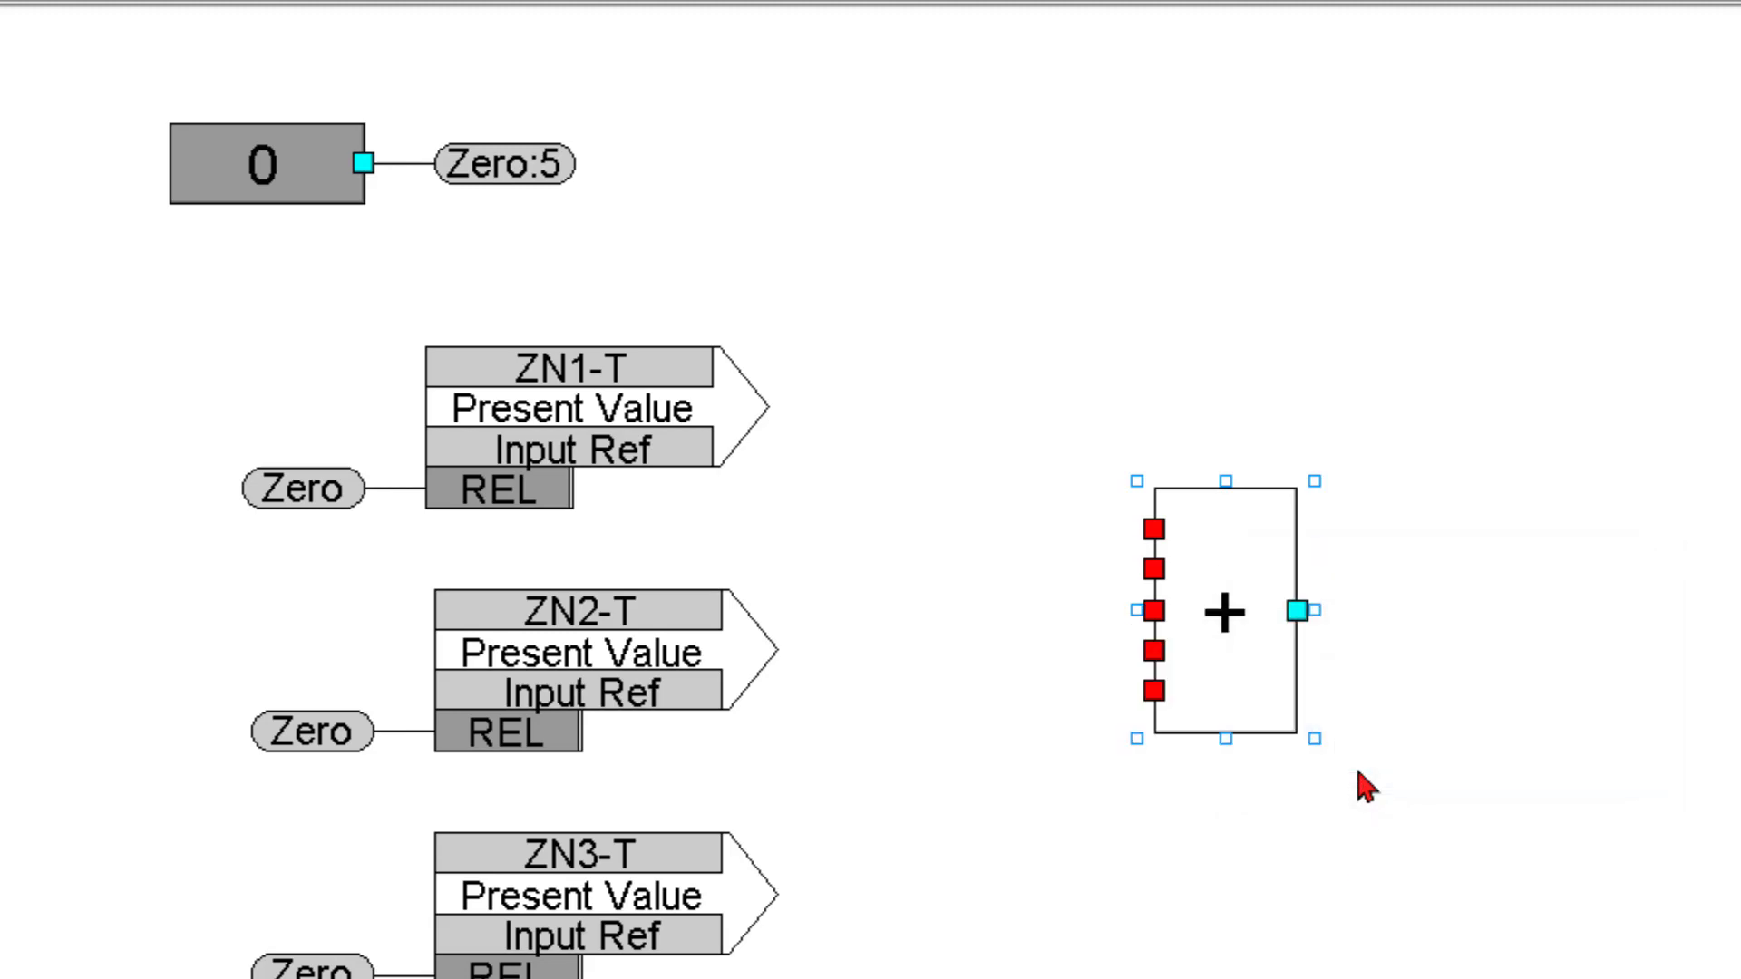
drag(1224, 612, 1340, 874)
click(952, 443)
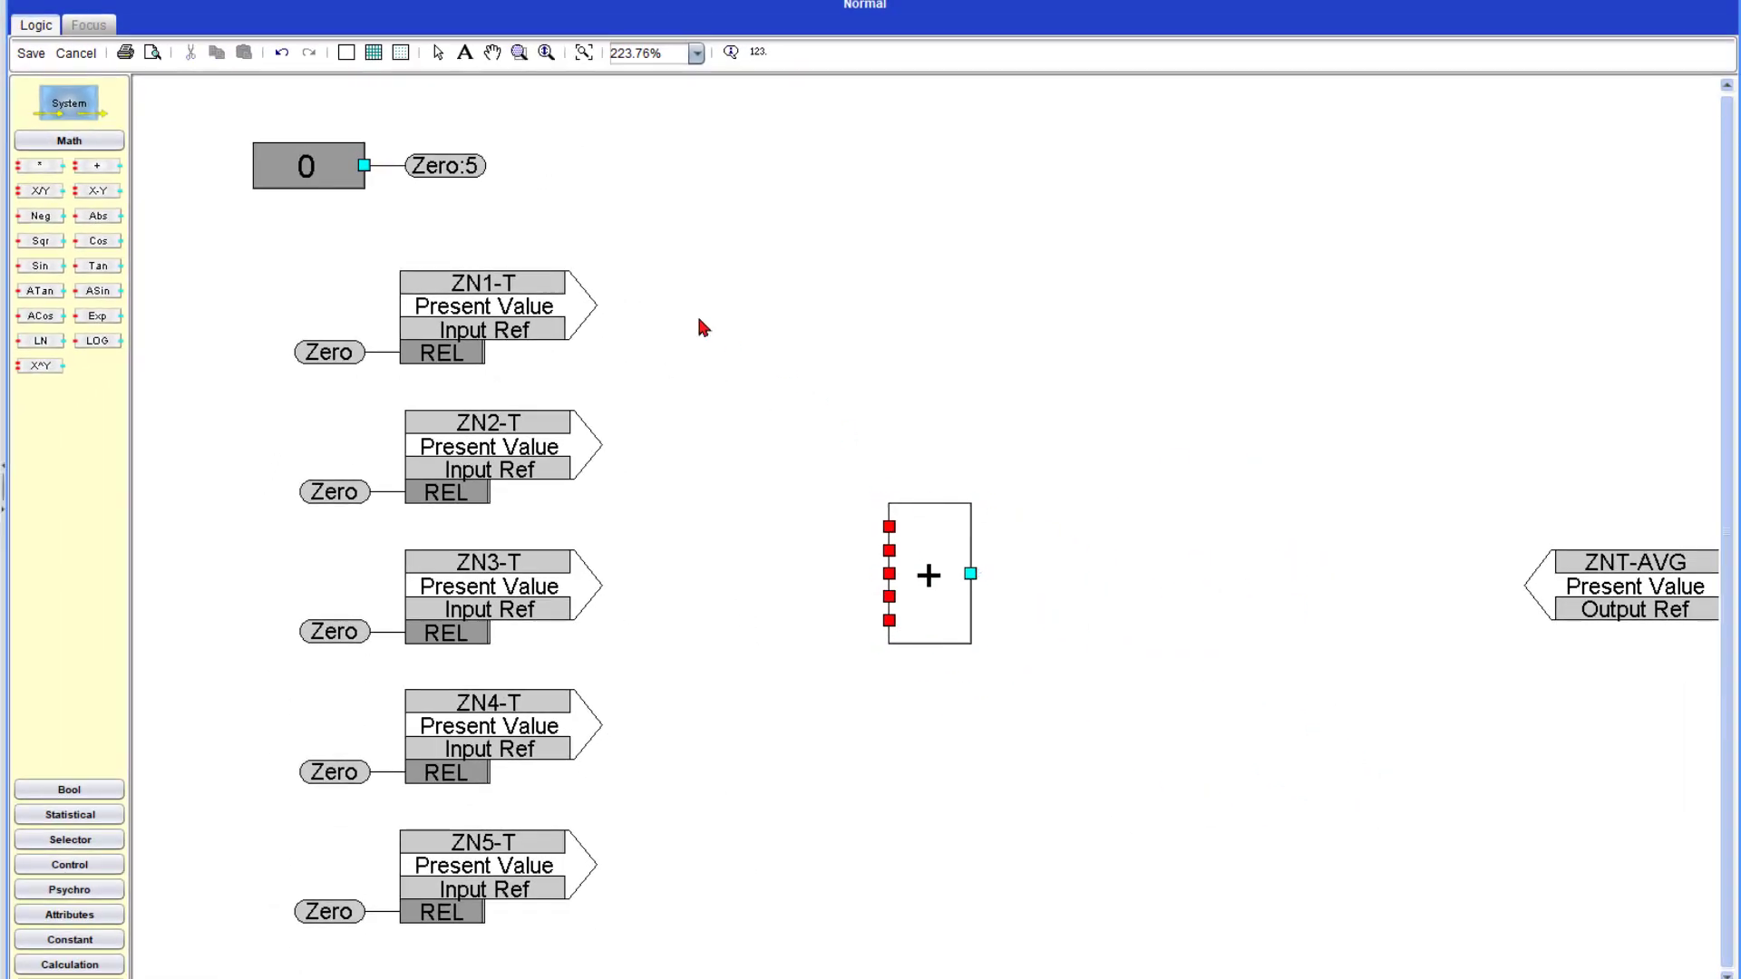
Wire the Present Values of ZN1-T through ZN5-T into the addition block's five inputs.
drag(595, 305, 889, 526)
drag(600, 445, 889, 550)
drag(600, 585, 888, 573)
drag(600, 724, 889, 596)
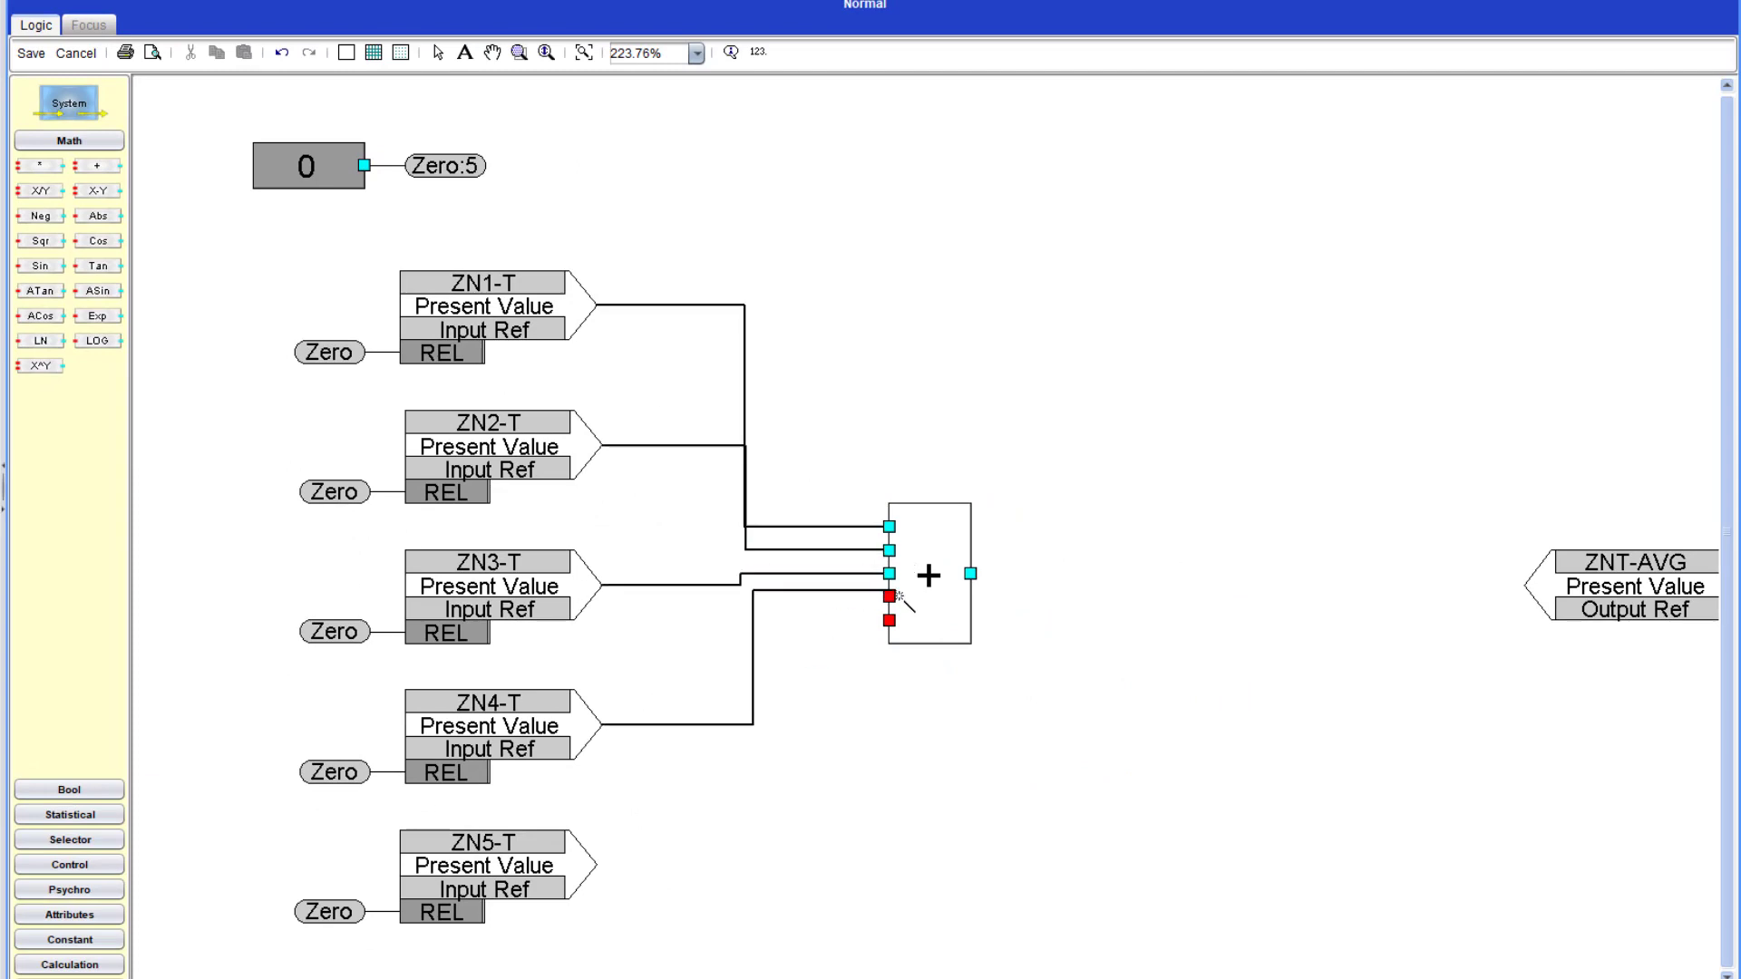
mouse_move(595, 864)
mouse_down()
mouse_move(874, 669)
mouse_move(889, 620)
mouse_up()
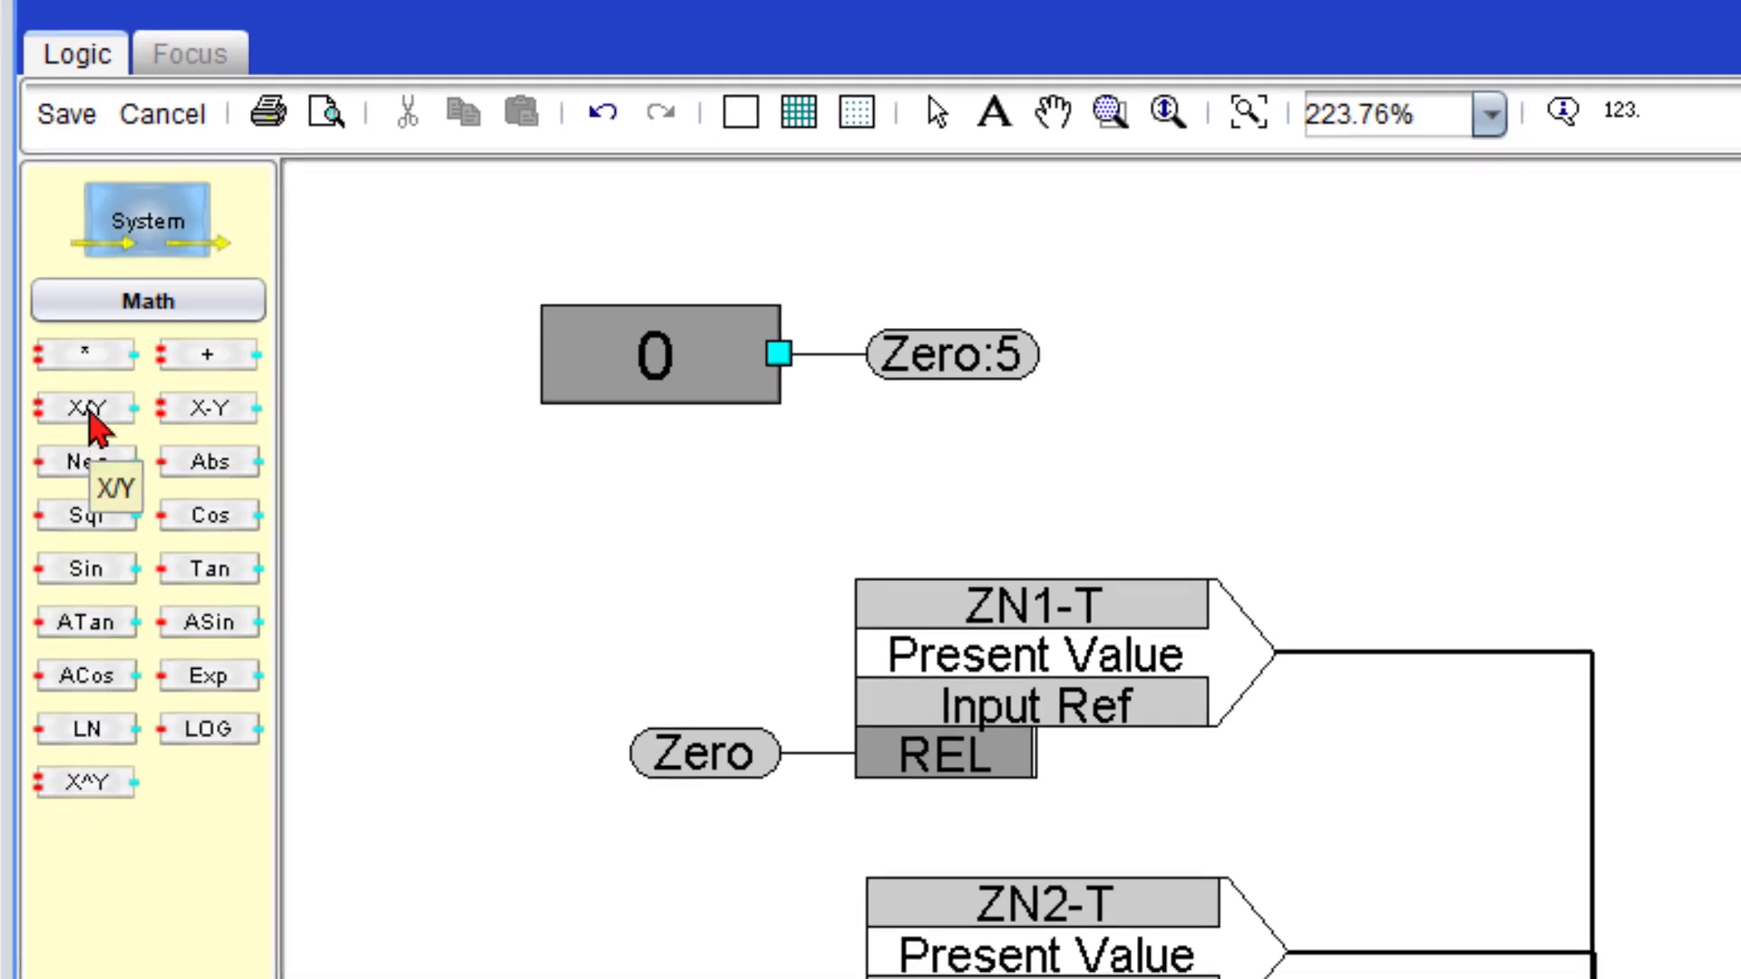
Add an X/Y division block and a new float constant set to 5.
drag(91, 419, 1208, 500)
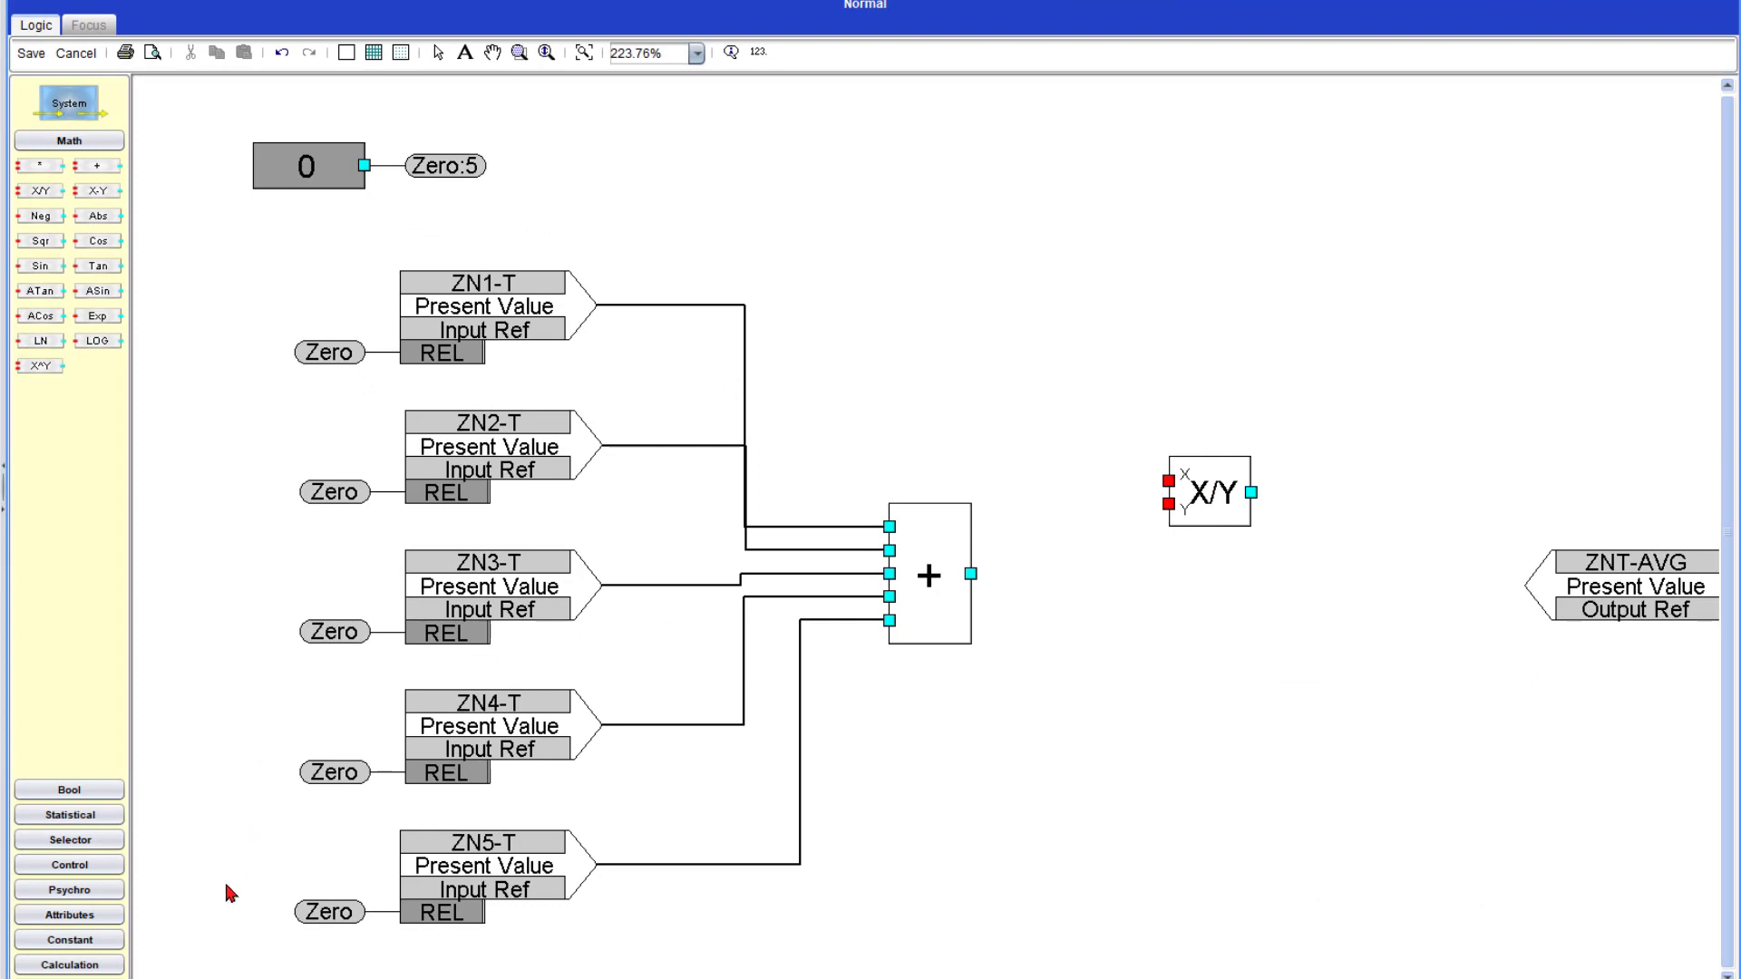
click(55, 939)
drag(86, 342, 984, 305)
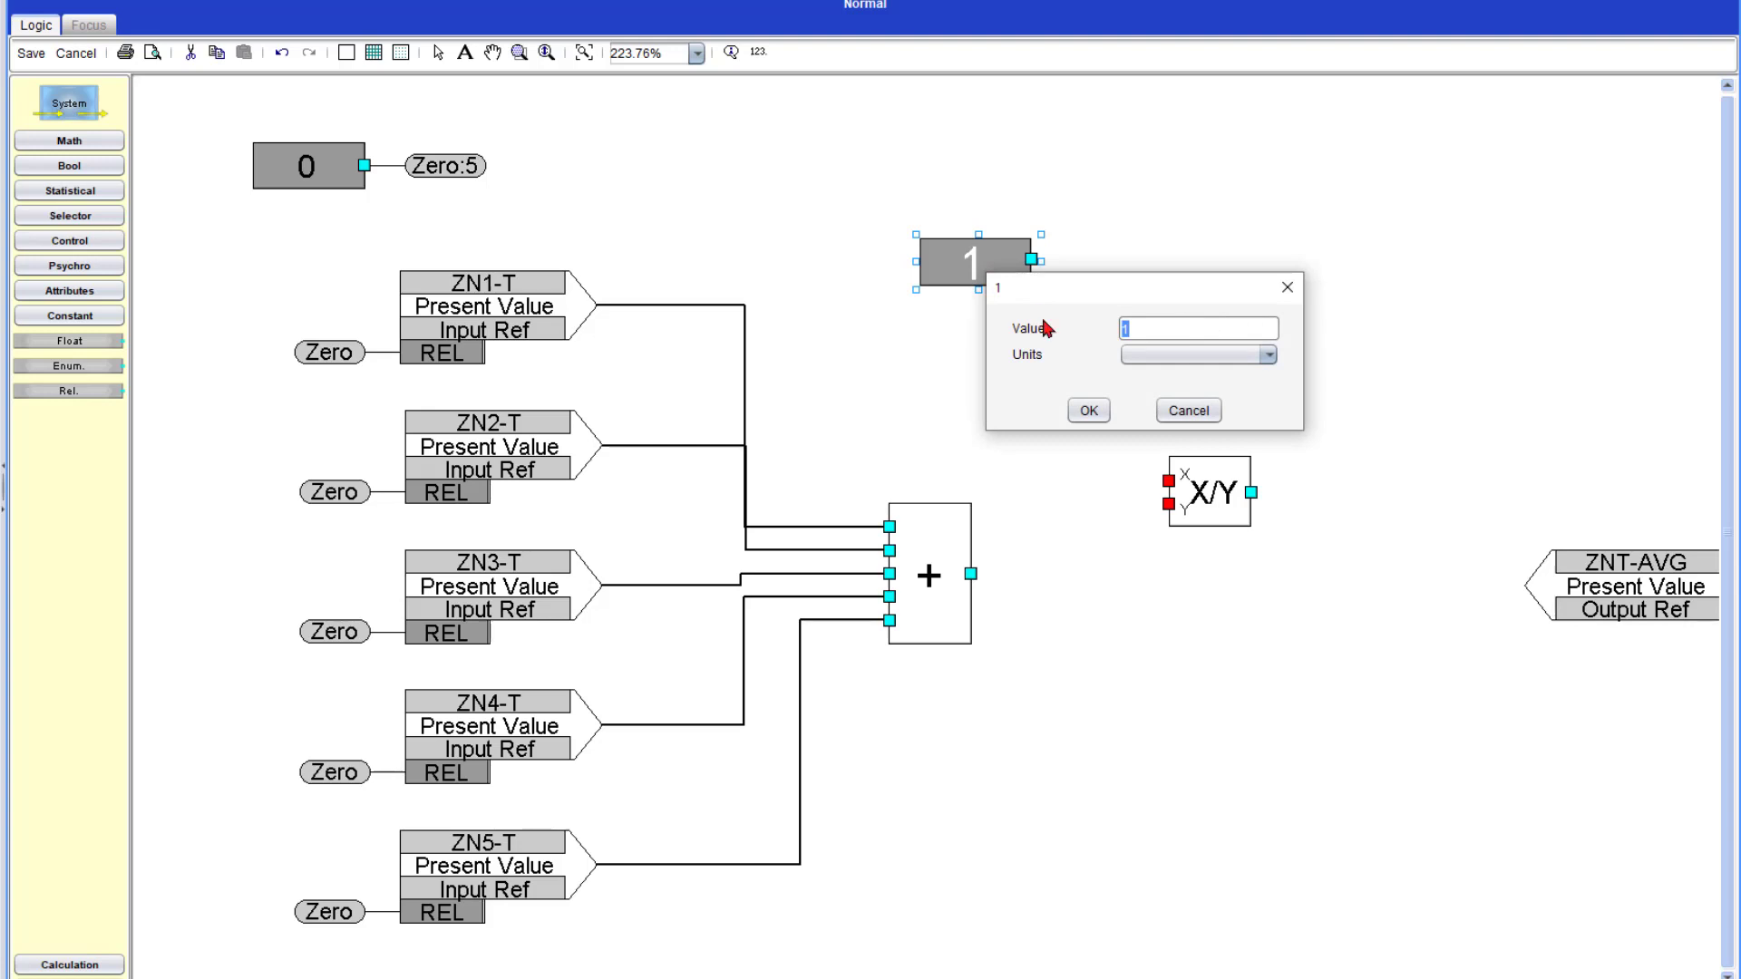
text(5)
click(1088, 410)
click(1077, 337)
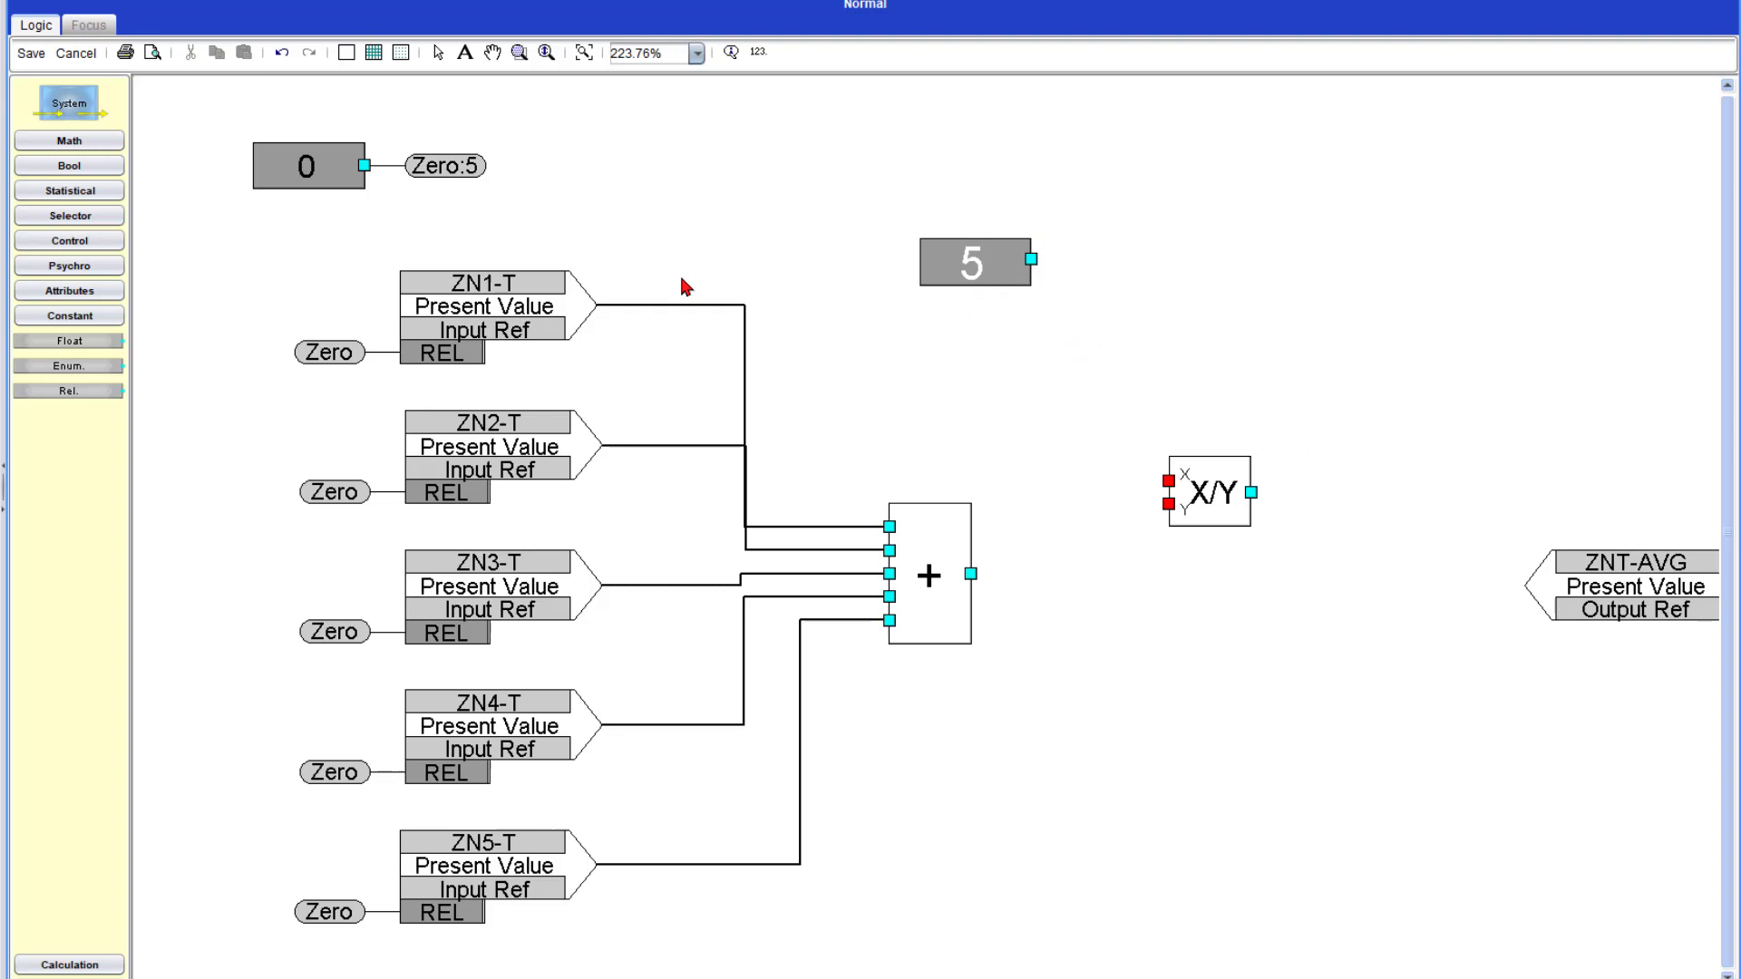
Connect the sum to X/Y's X input and the division to ZNT-AVG at priority 14.
drag(970, 573, 1168, 479)
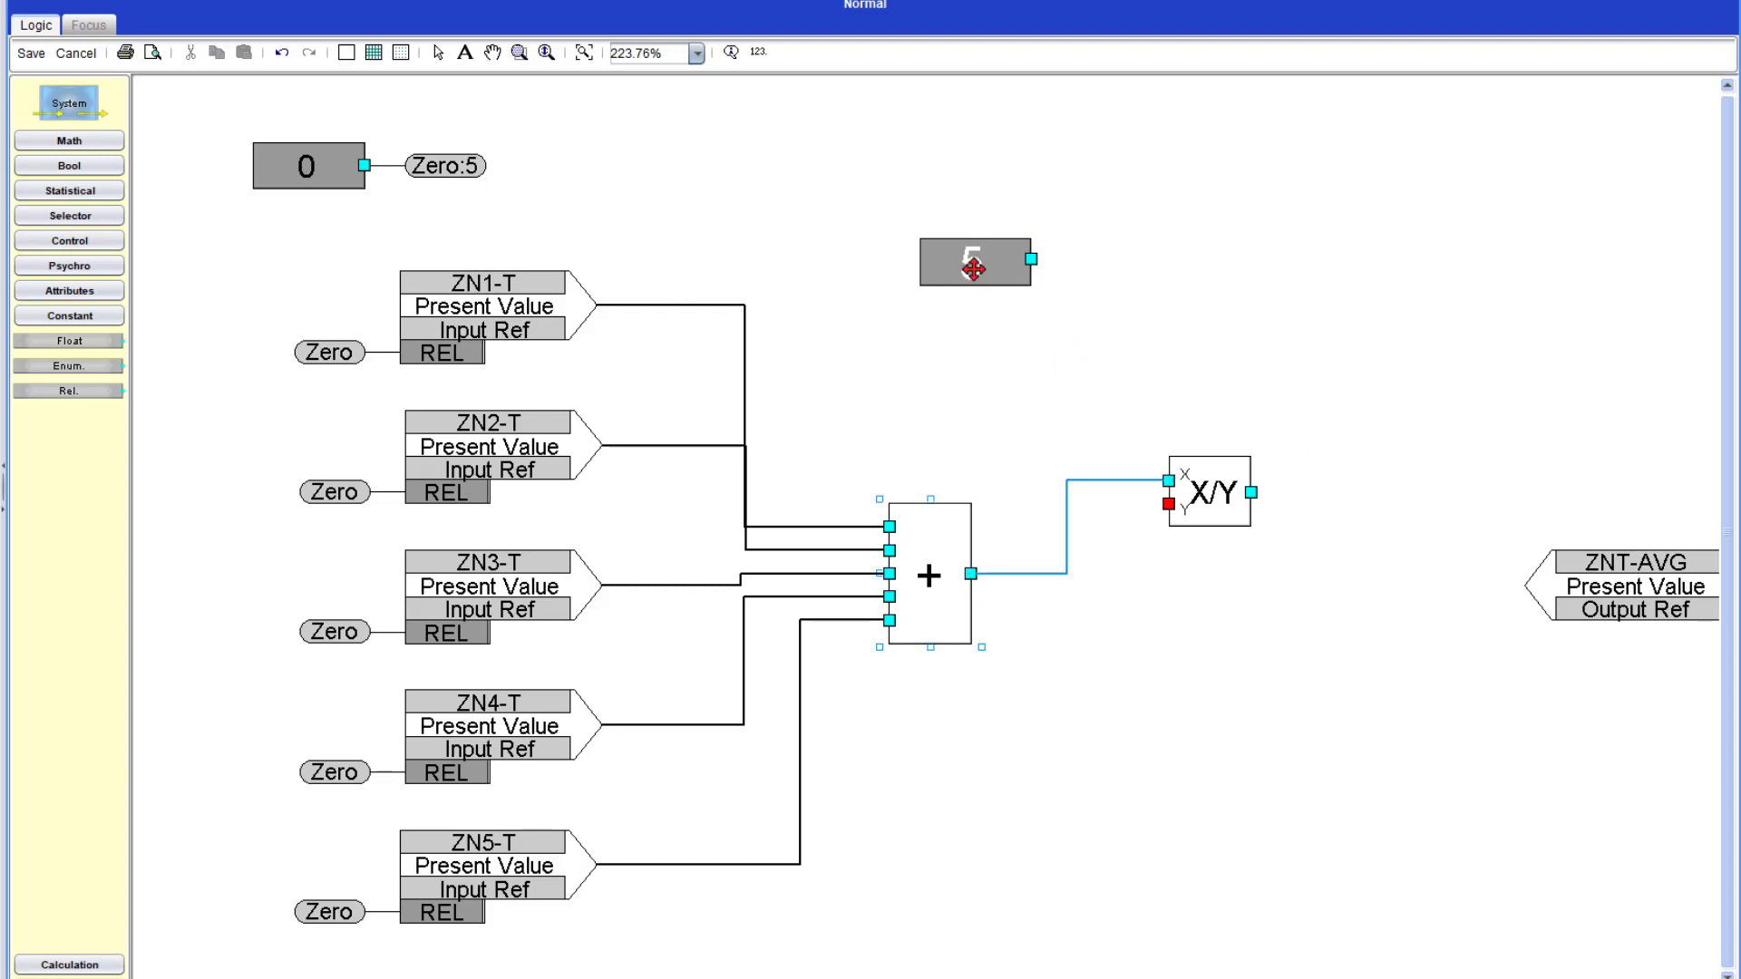
mouse_move(971, 262)
mouse_down()
mouse_move(1073, 678)
mouse_move(1050, 761)
mouse_move(1170, 504)
mouse_move(1596, 589)
mouse_up()
key(Return)
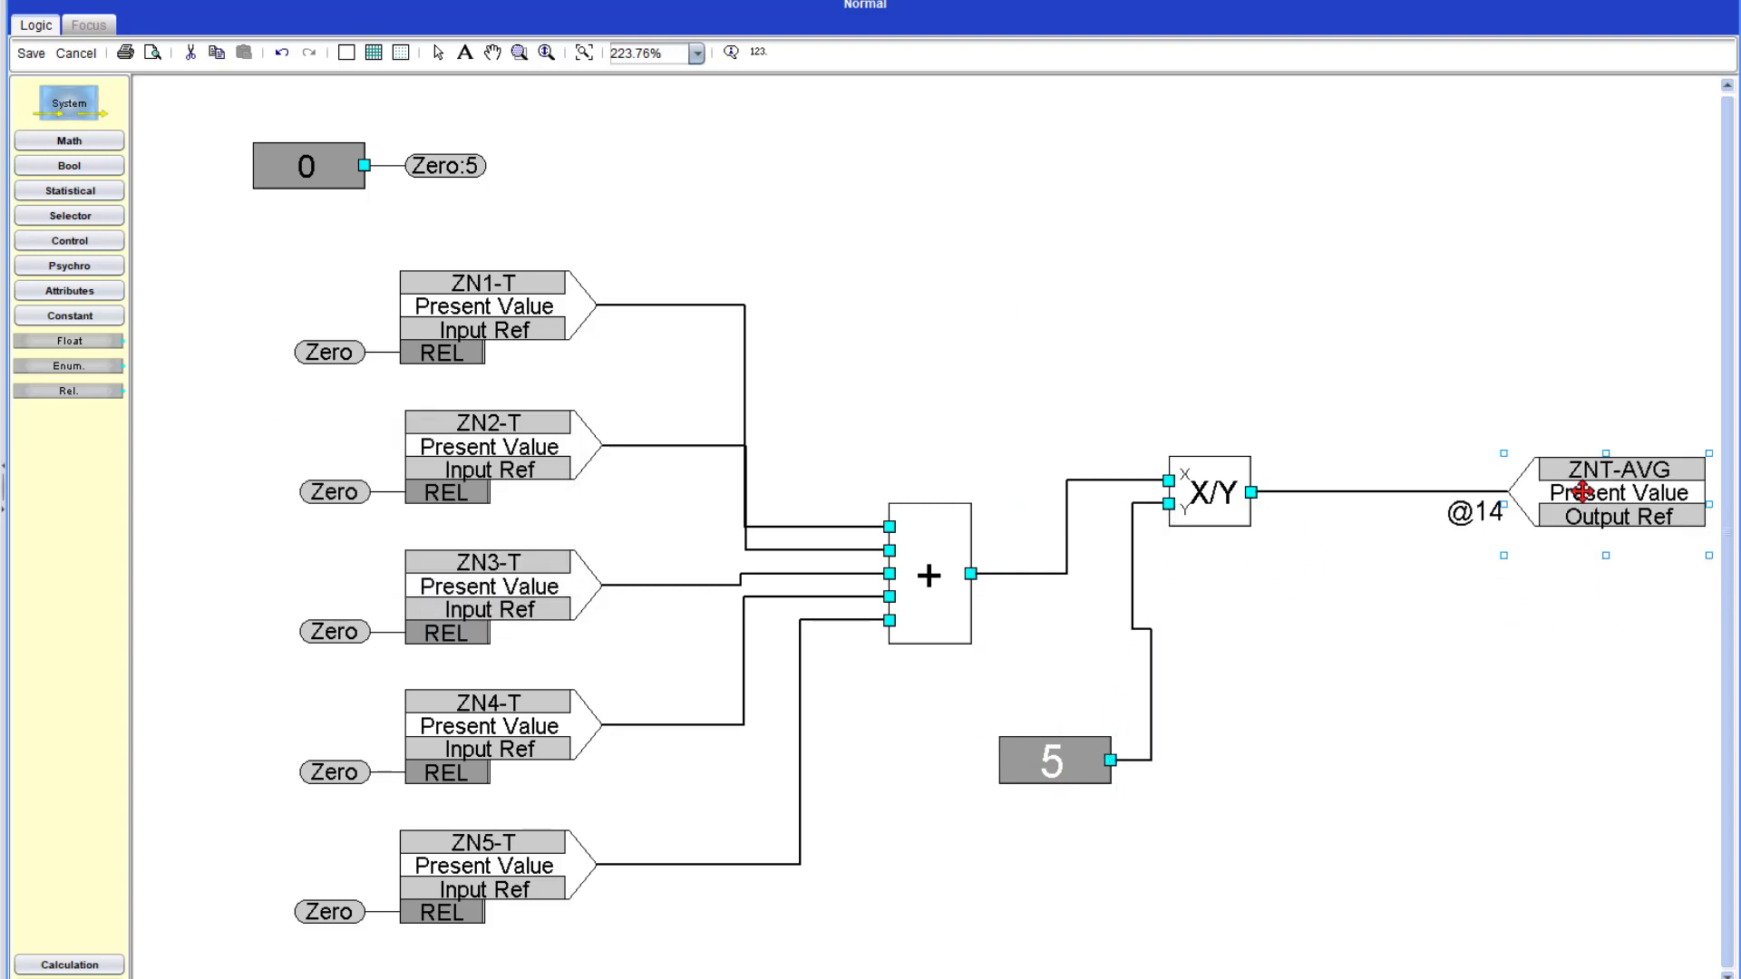
drag(1056, 760, 1034, 771)
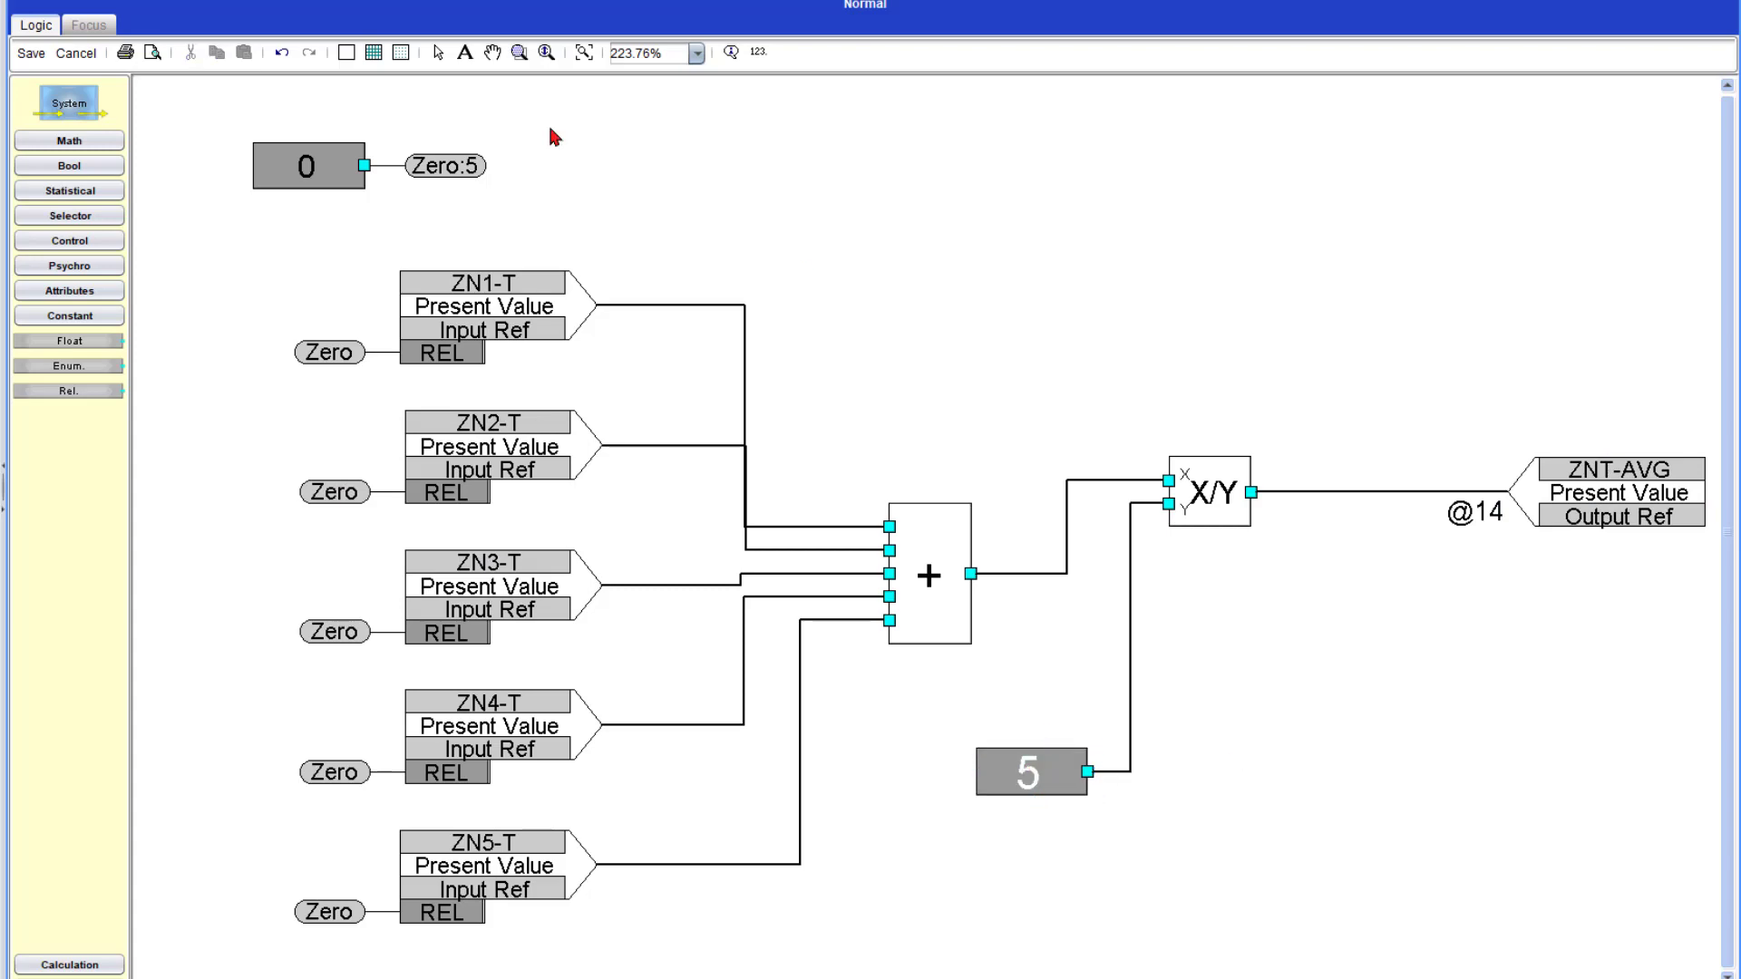
Save the diagram to see ZN2-T at 0.0 pulling ZNT-AVG down to 57.5819702.
click(31, 53)
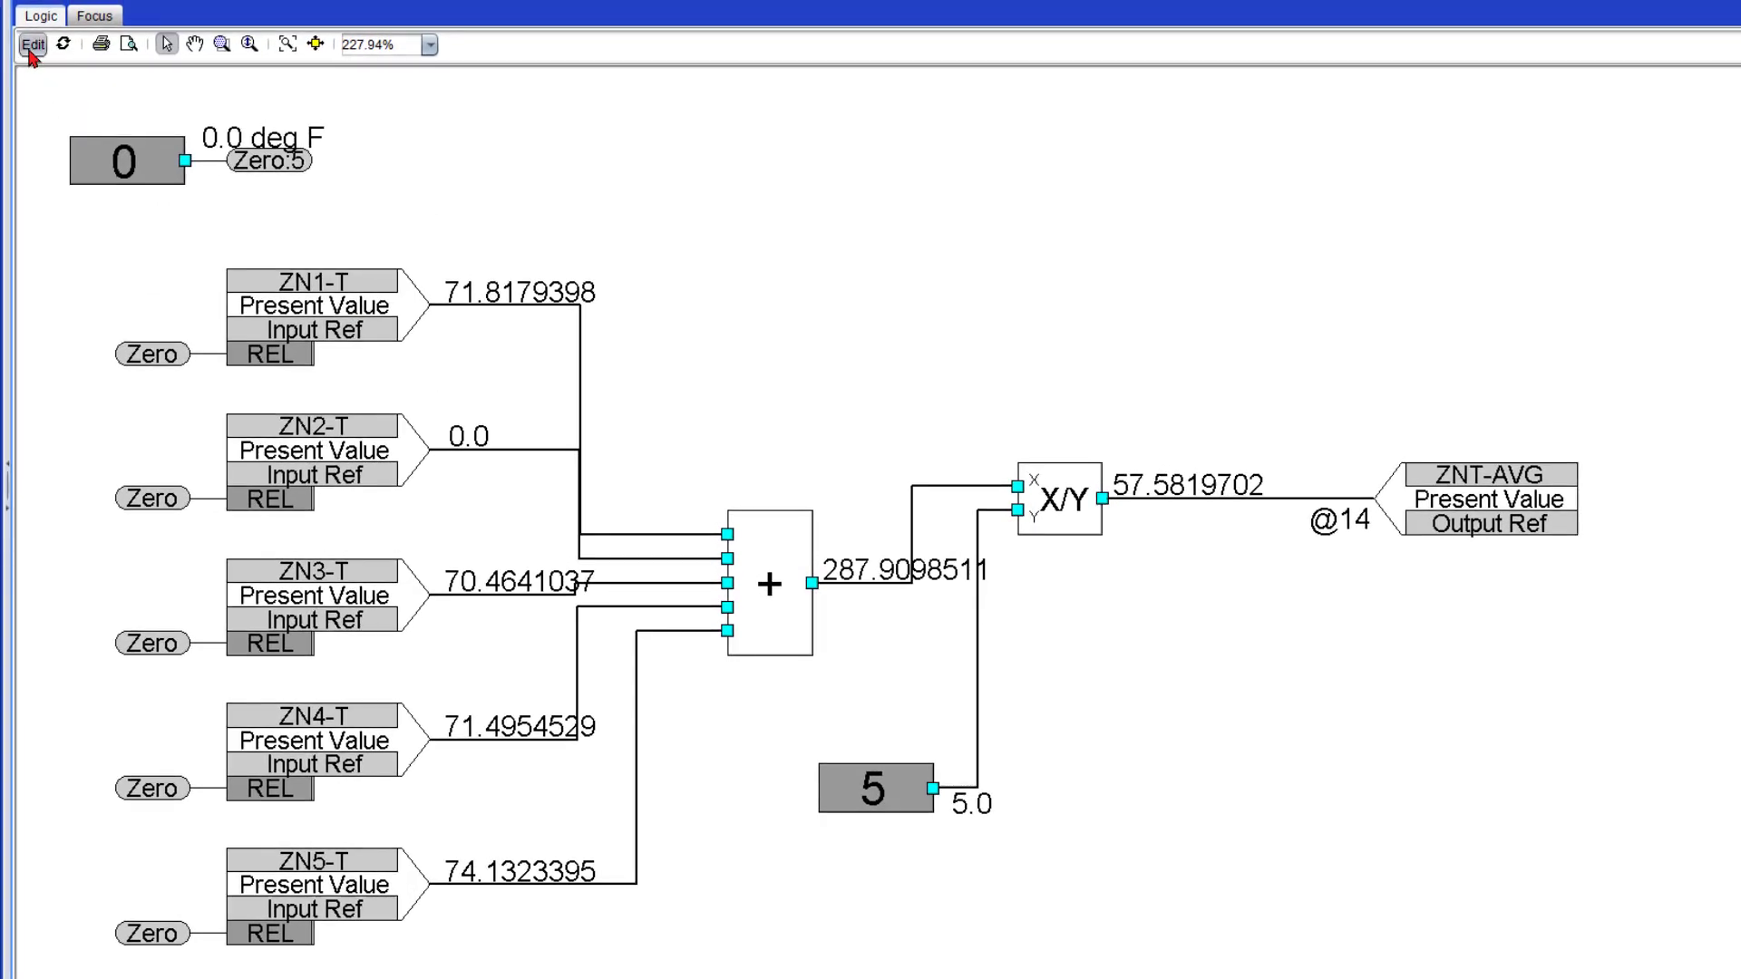
Return to editing and place a not-equal (<>) block at the diagram's top right.
click(32, 45)
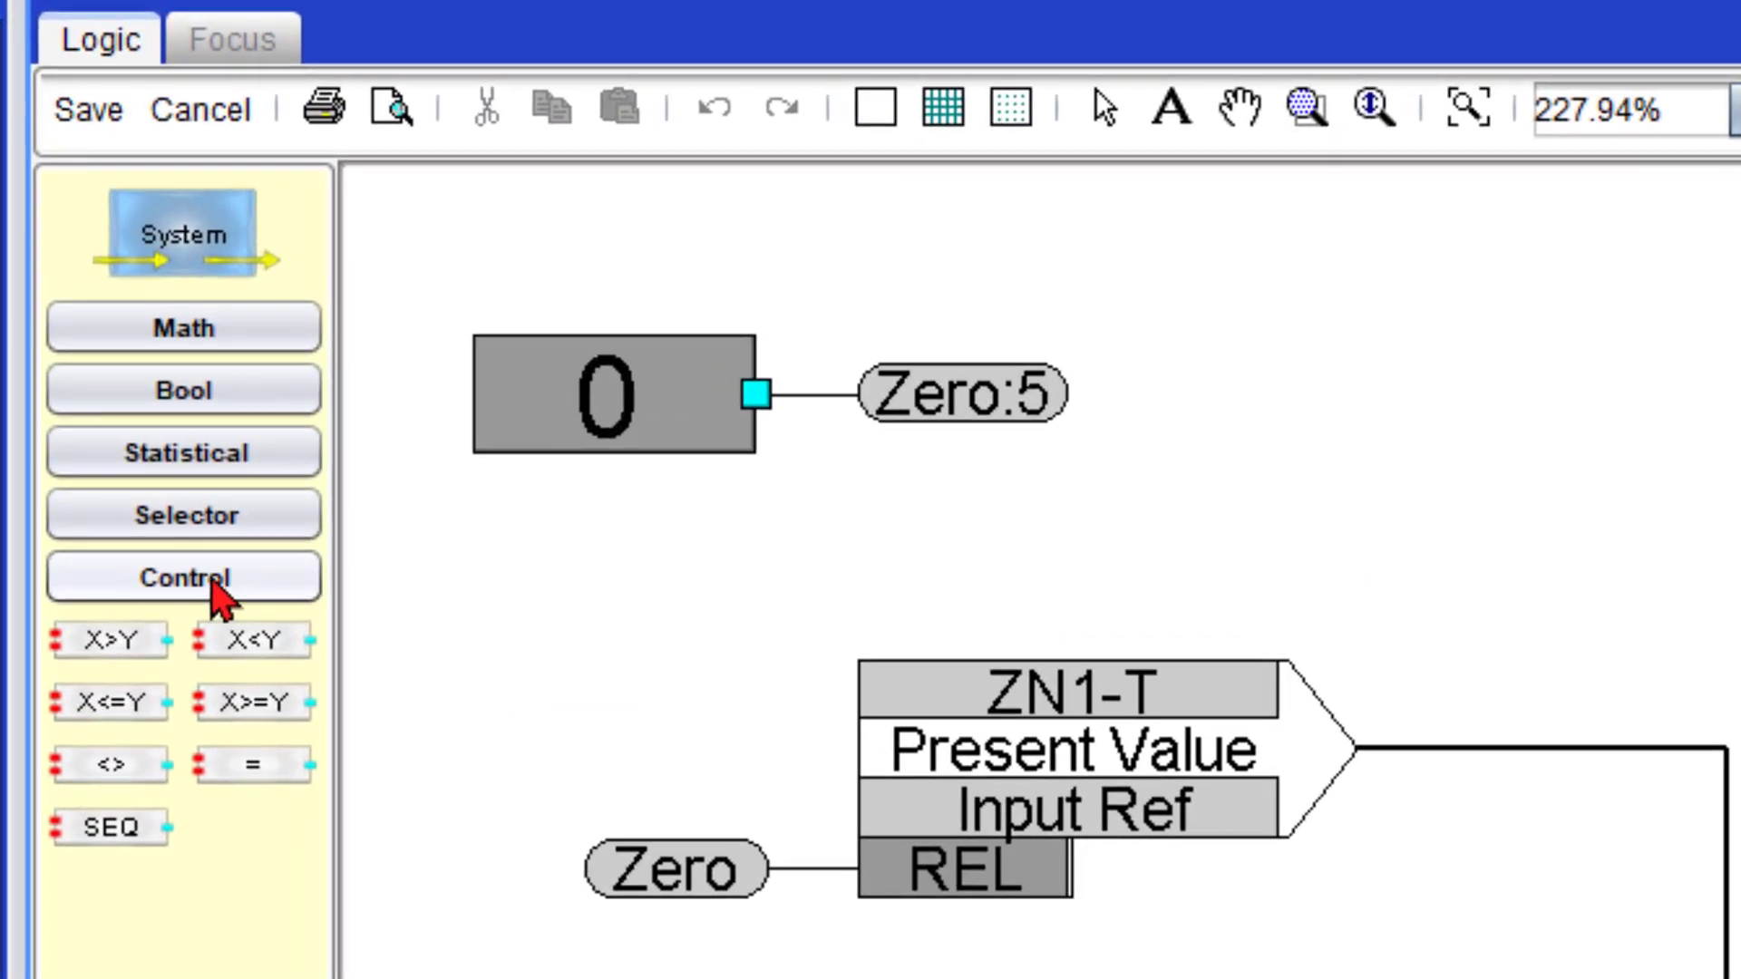
click(222, 598)
click(234, 601)
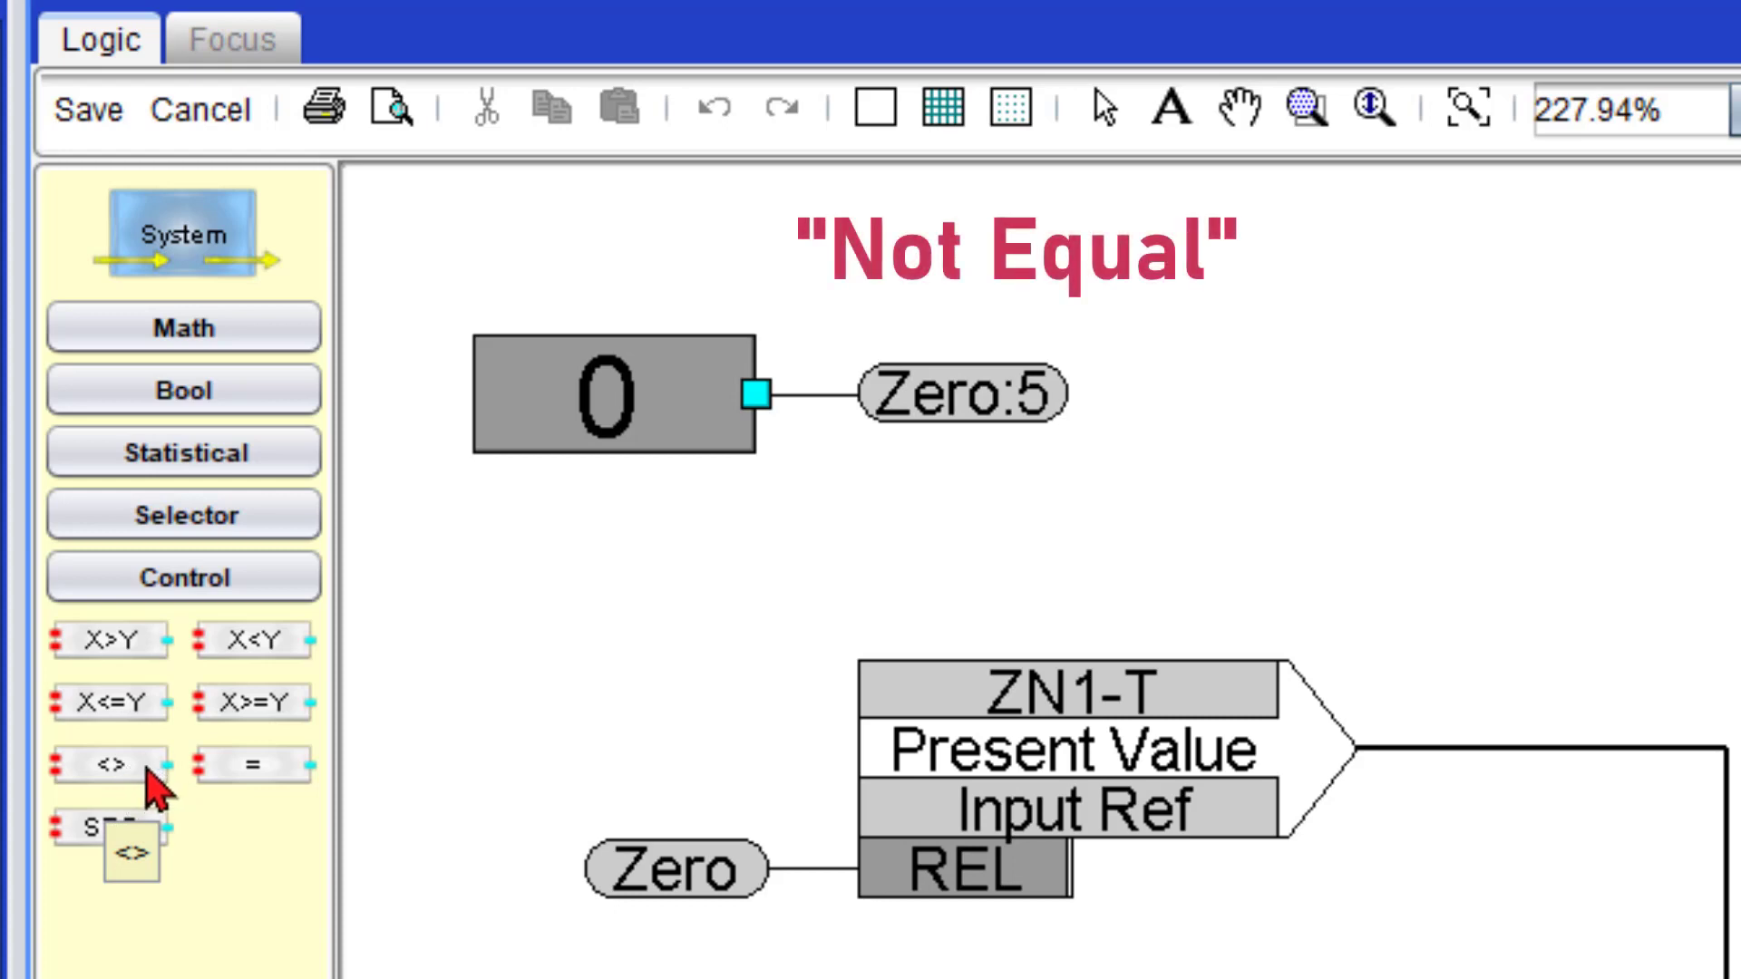
drag(154, 789, 1740, 424)
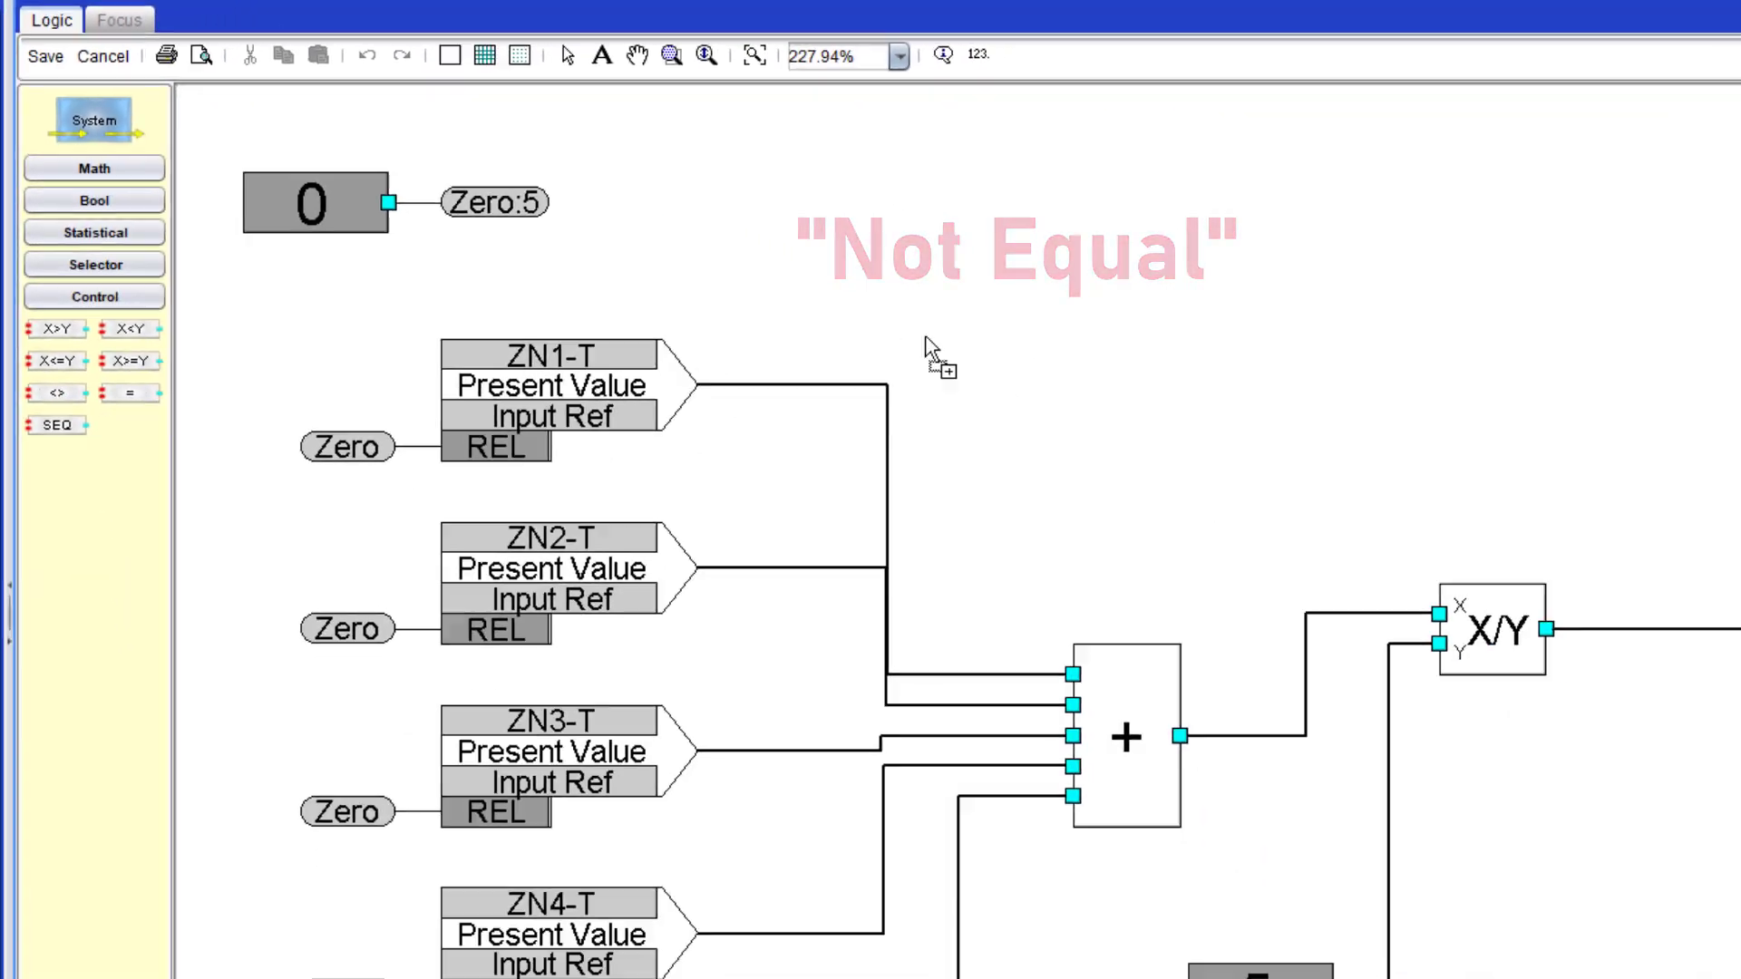
drag(1145, 166, 1146, 168)
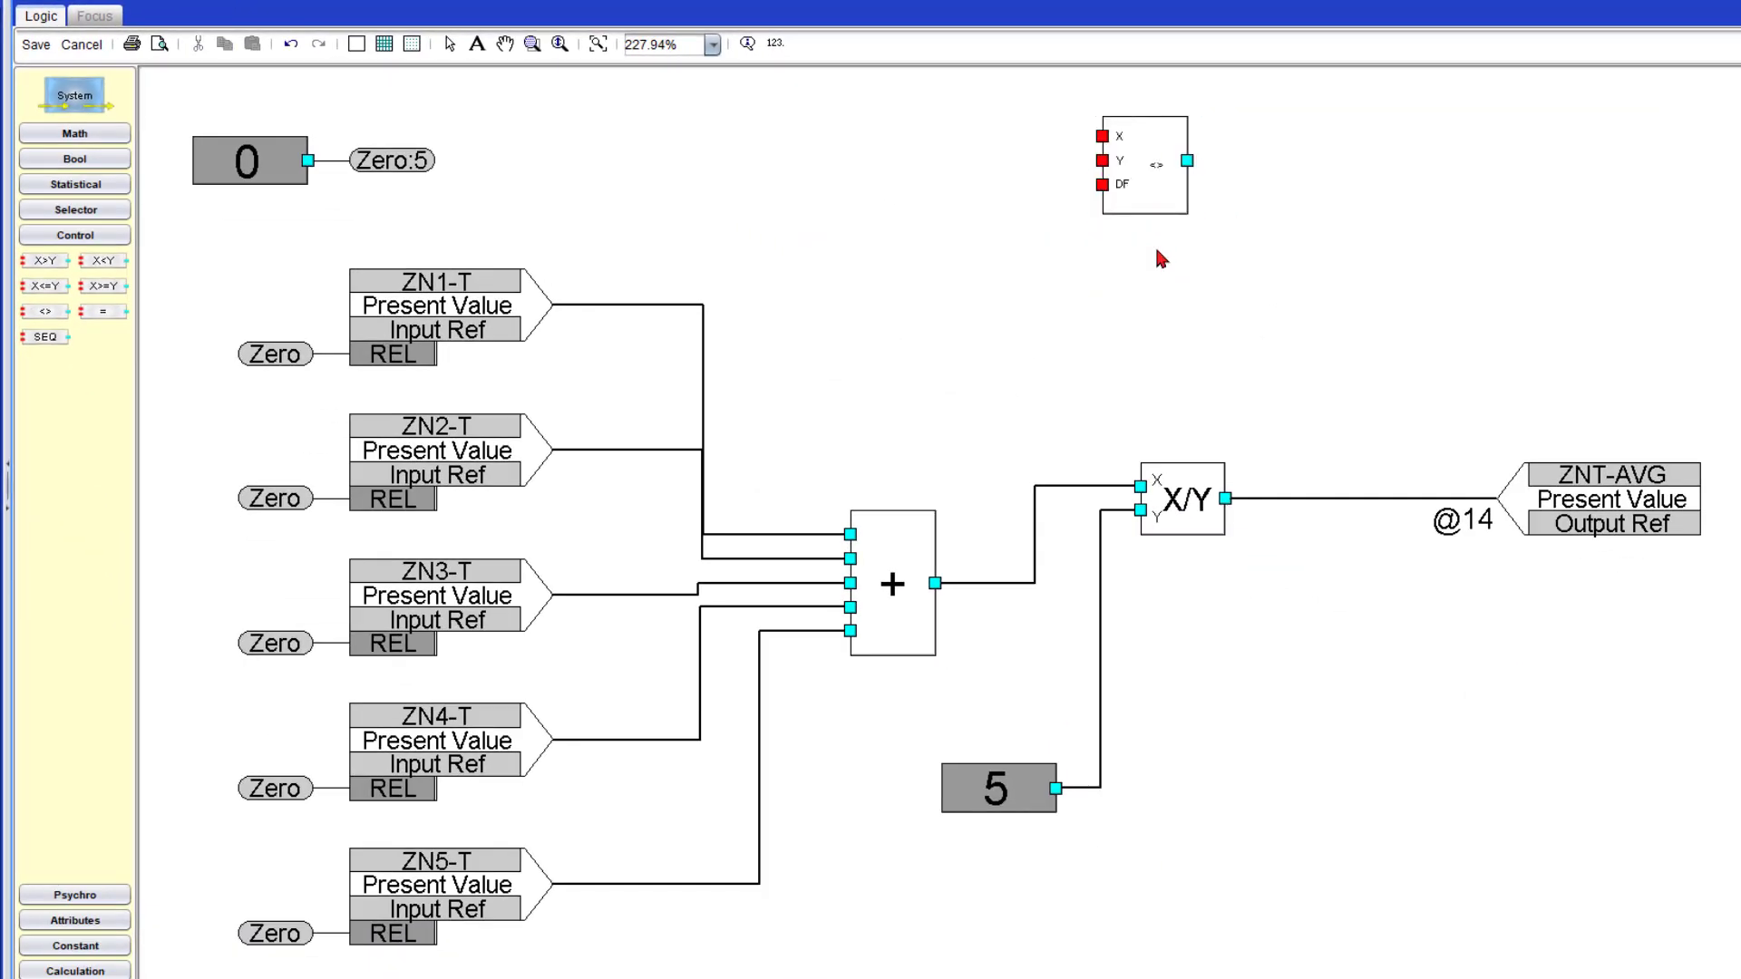
click(1143, 165)
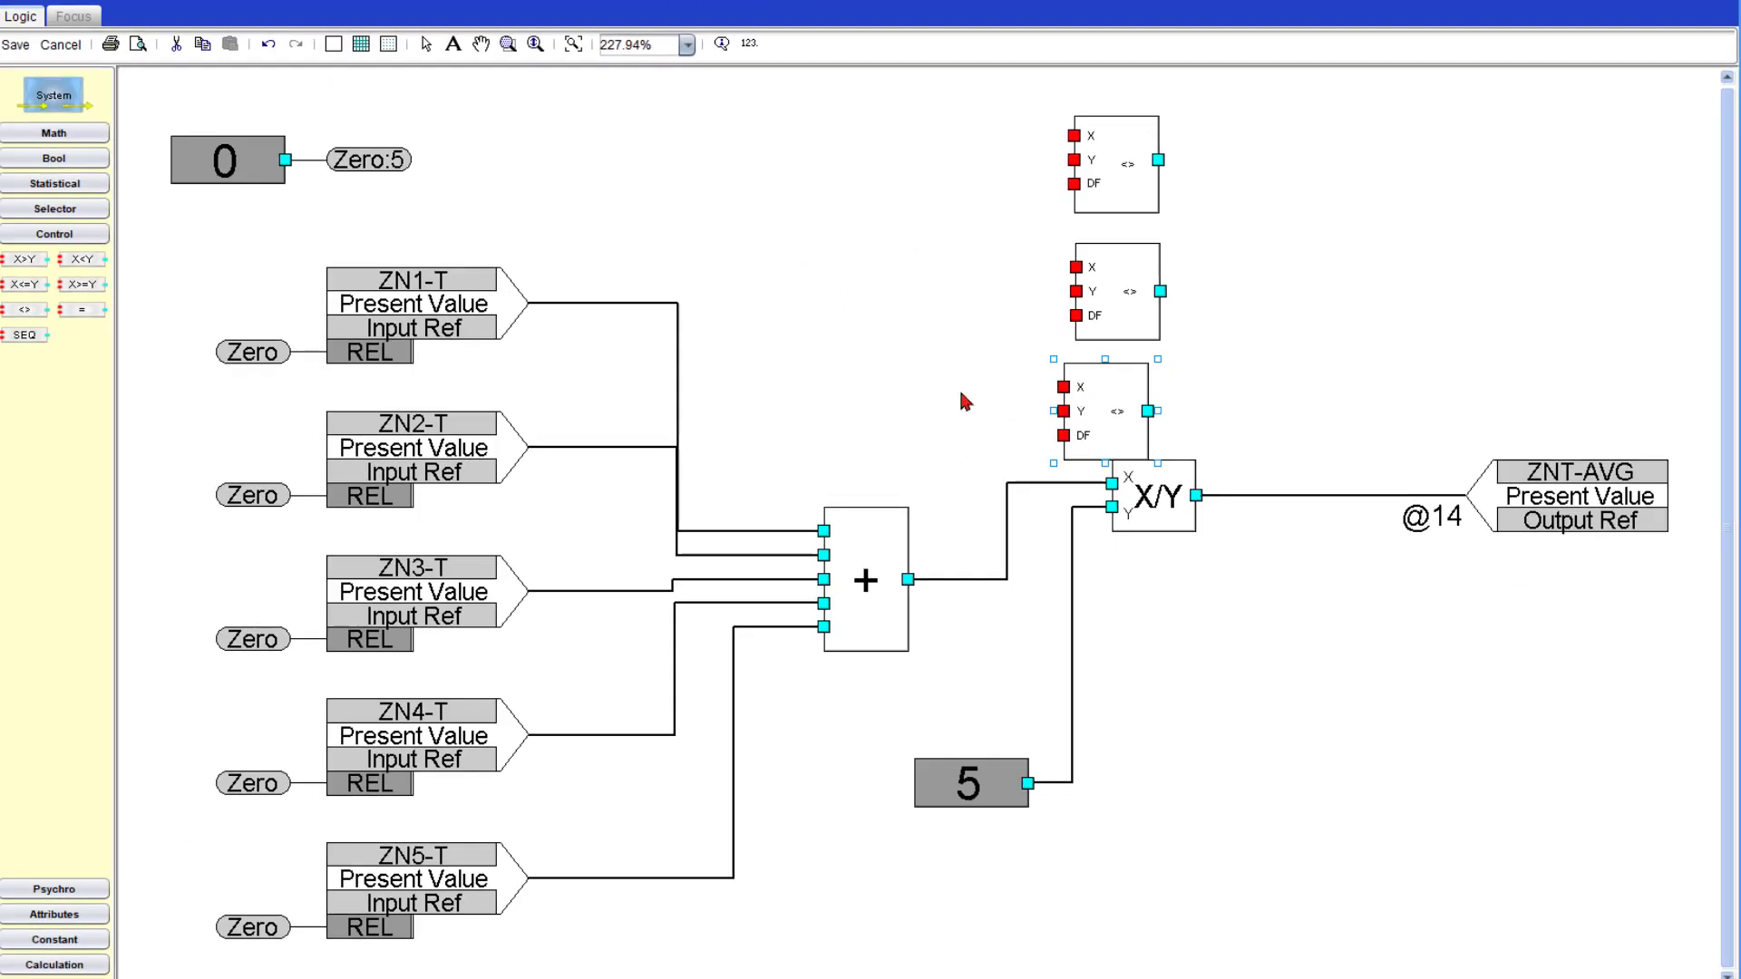
Move the +, X/Y, 5 and ZNT-AVG blocks lower and duplicate the <> block into a column.
drag(796, 458, 1691, 821)
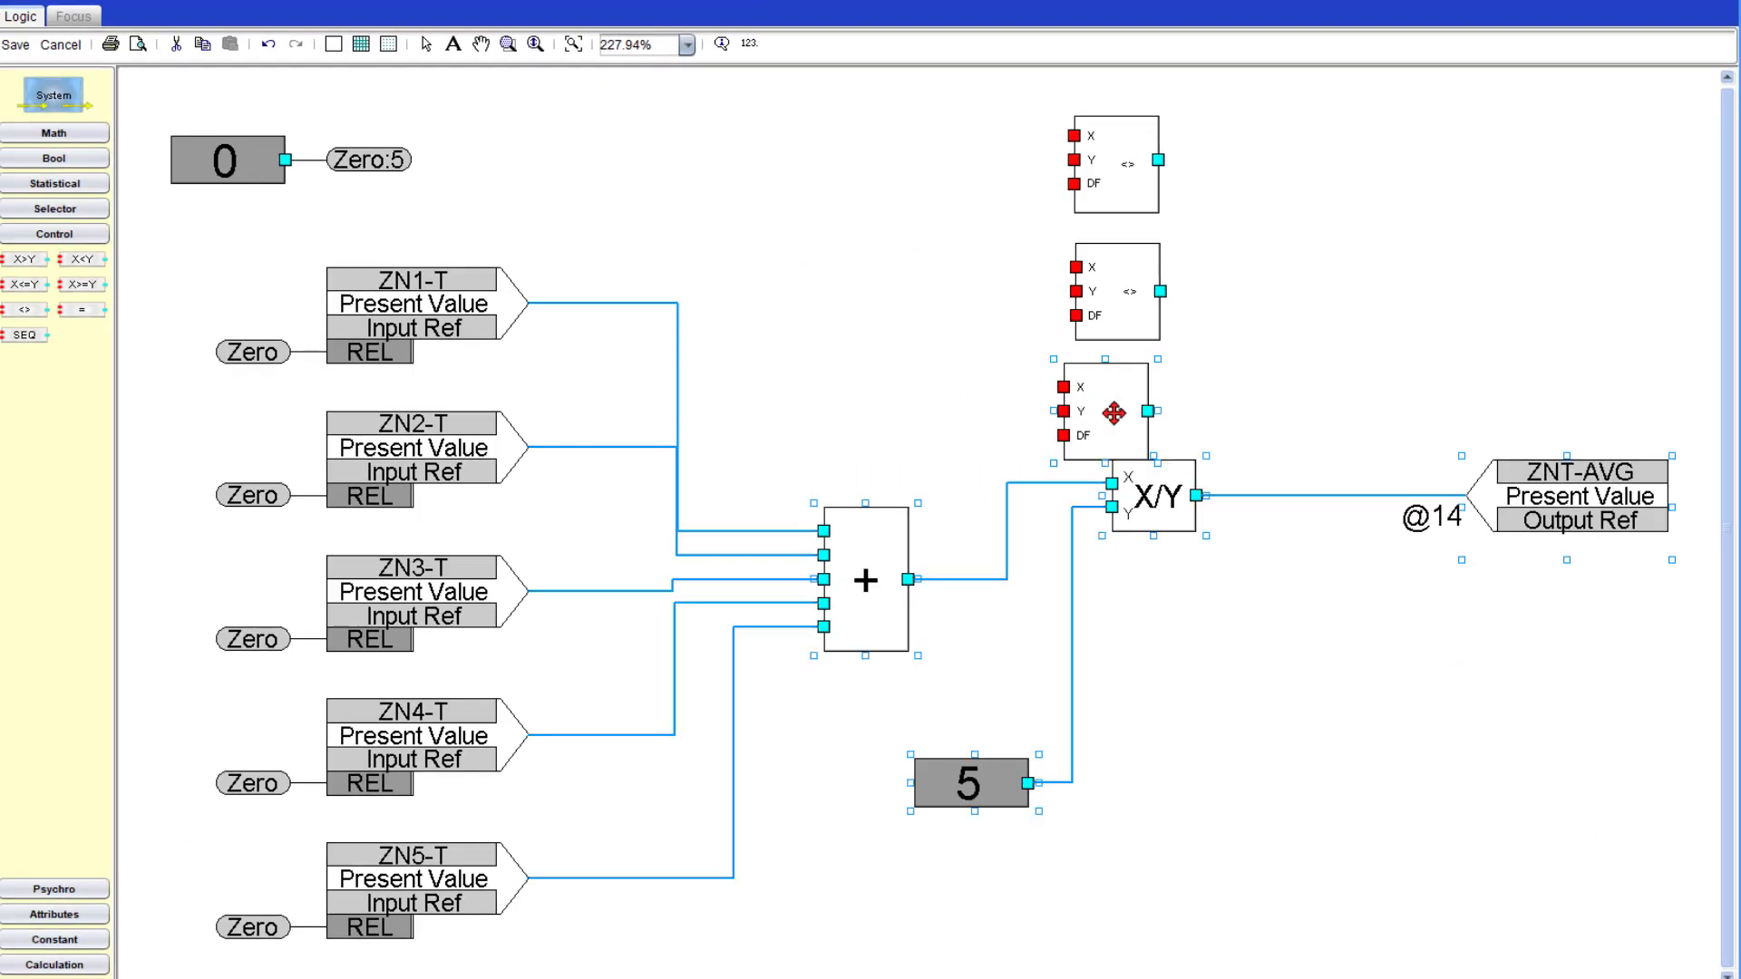
drag(1146, 705, 1159, 970)
click(1116, 411)
key(ctrl+d)
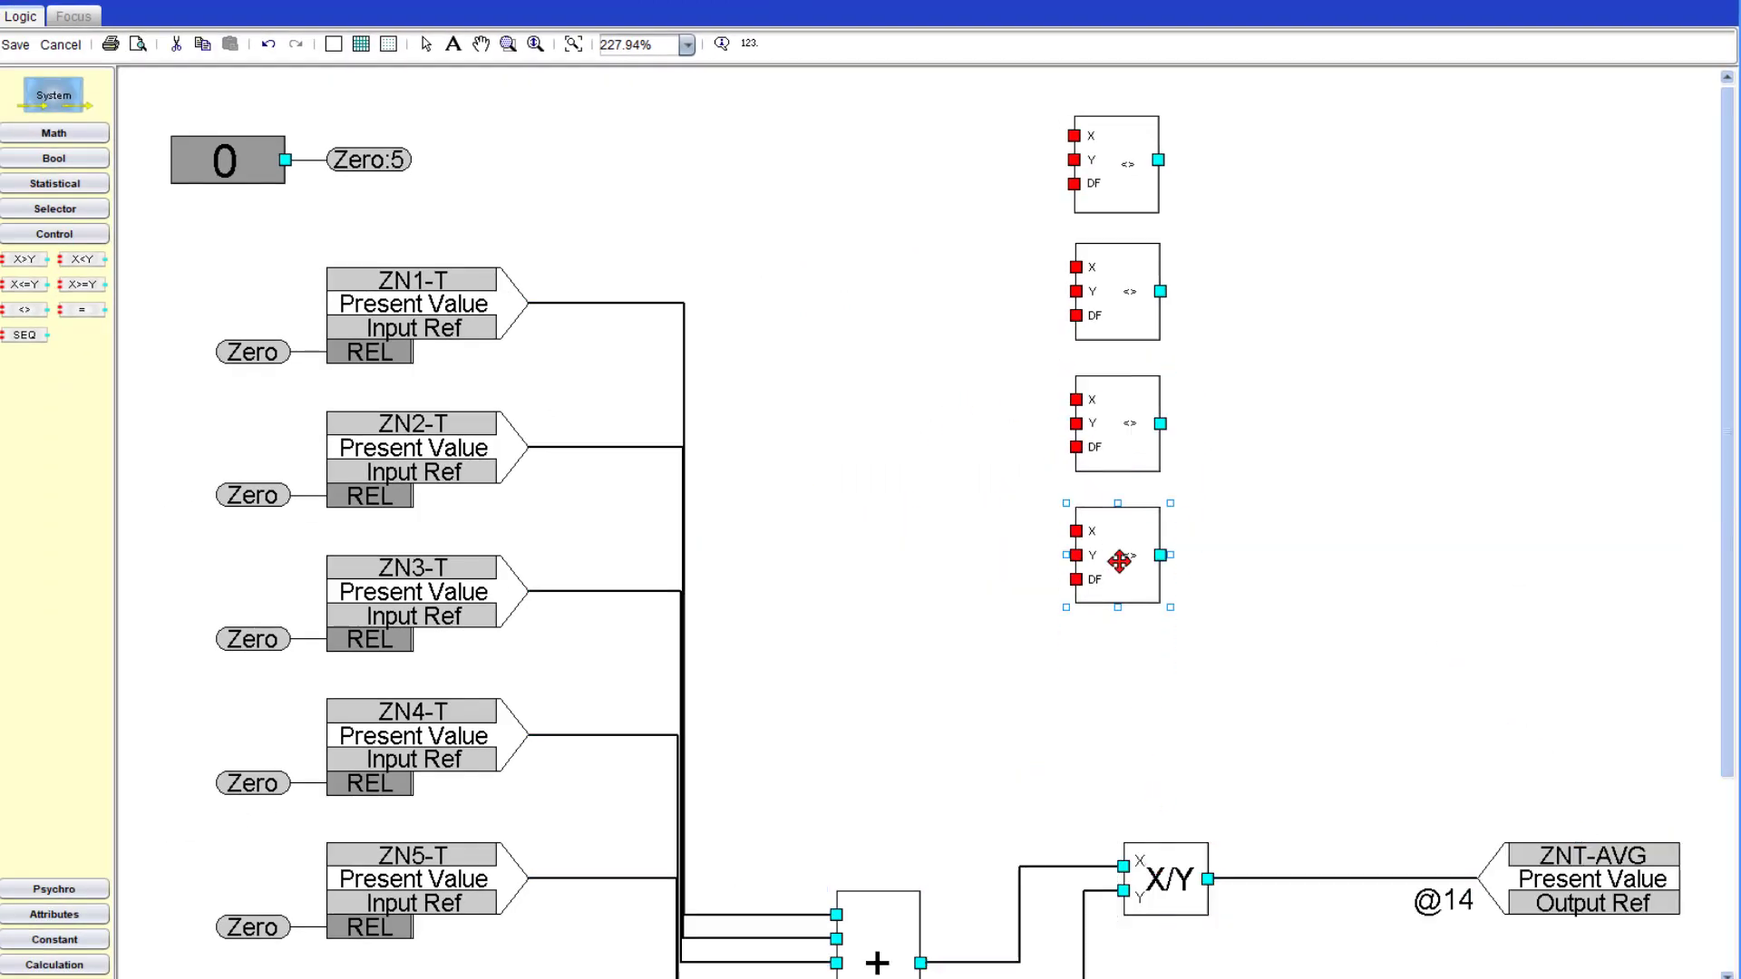
key(ctrl+d)
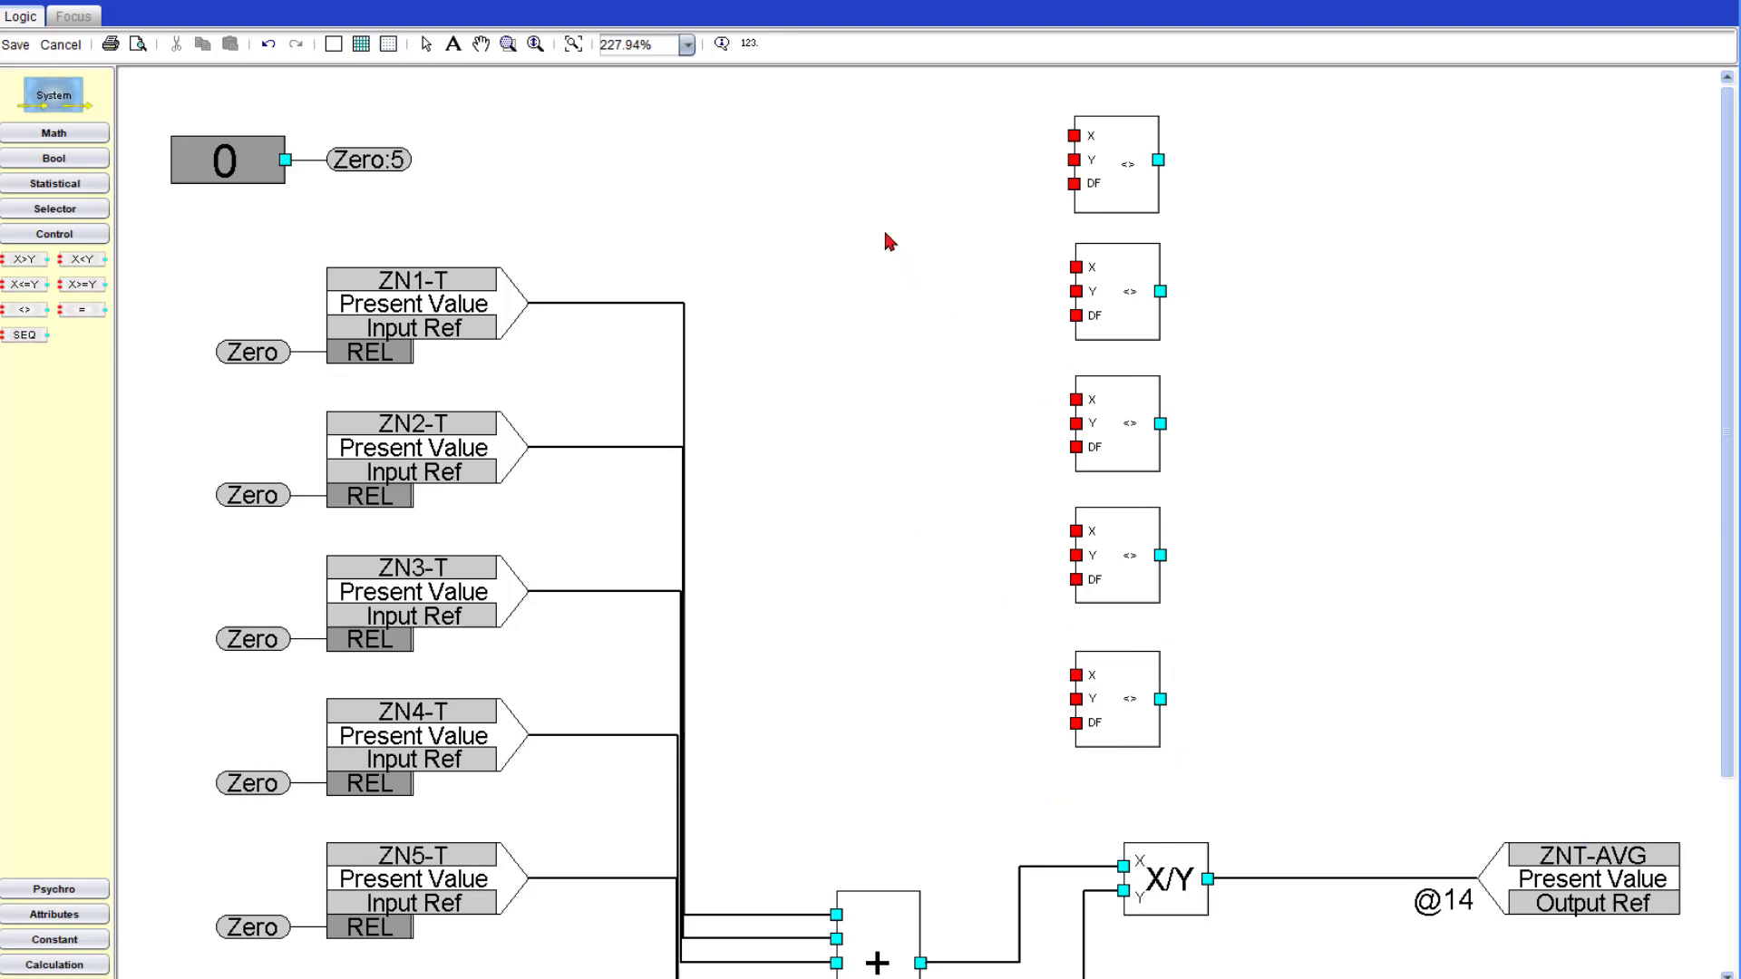
Wire ZN1-T through ZN5-T Present Values into the X inputs of the five <> blocks.
drag(526, 302, 1074, 136)
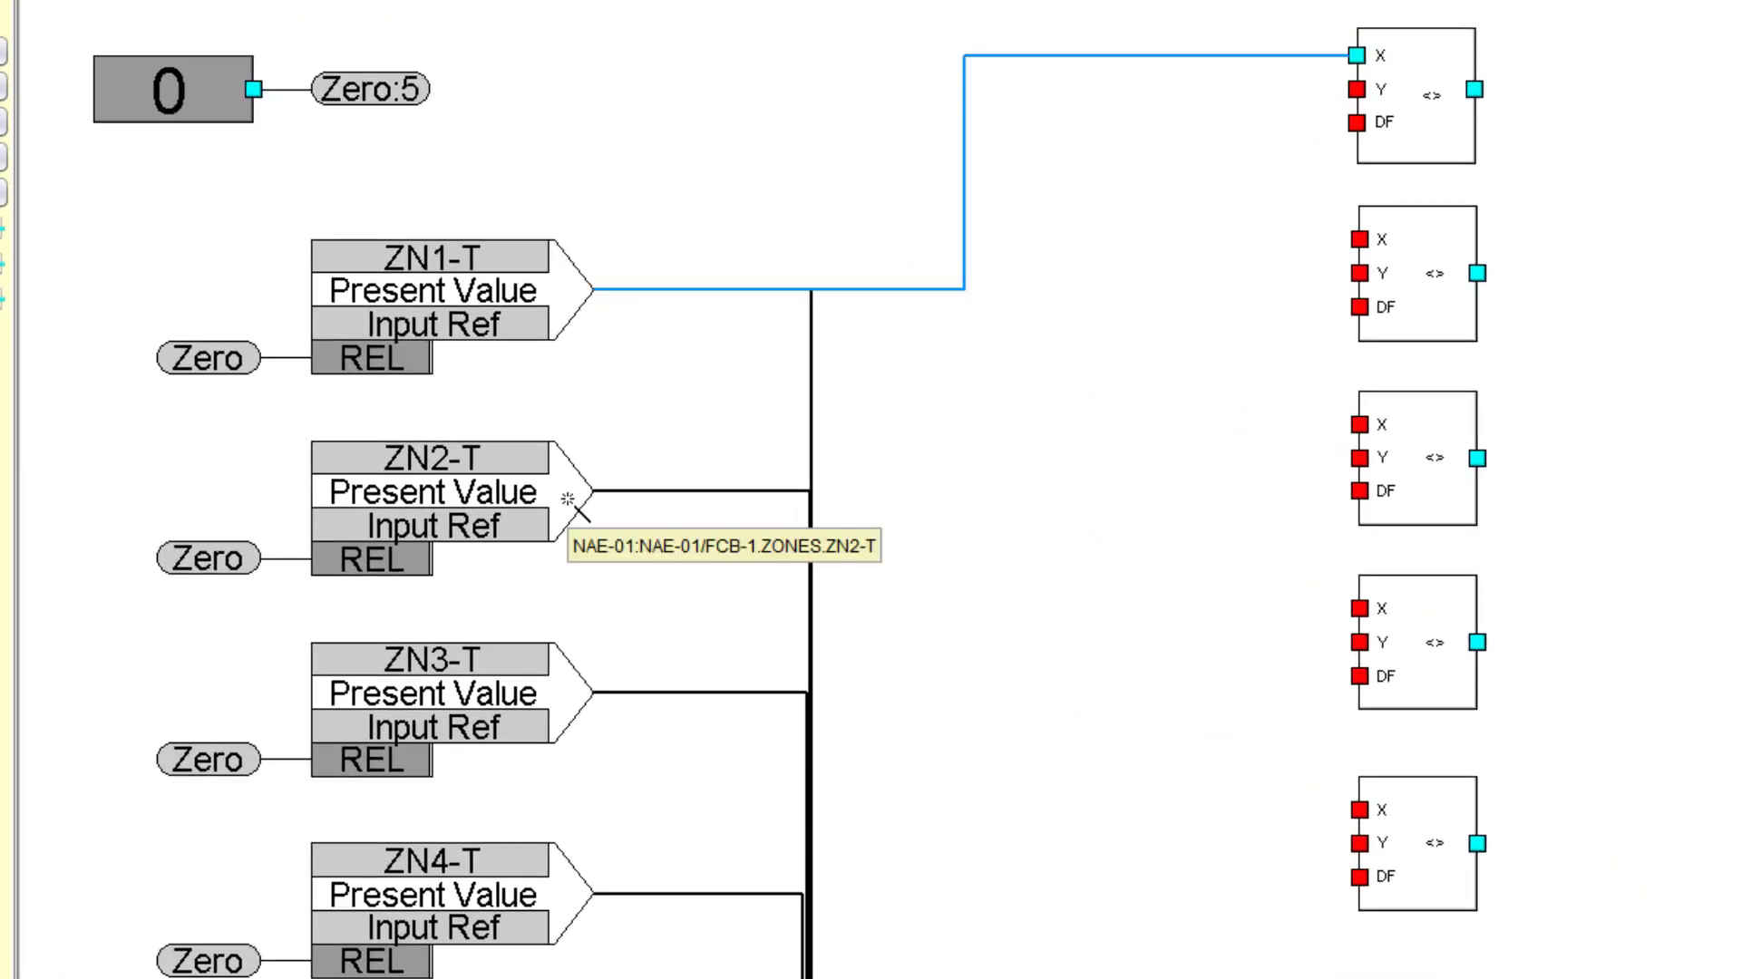
drag(585, 494, 1359, 239)
mouse_move(591, 692)
mouse_down()
mouse_move(1247, 583)
mouse_move(1359, 425)
mouse_up()
mouse_move(591, 894)
mouse_down()
mouse_move(1331, 671)
mouse_move(1359, 608)
mouse_up()
drag(591, 978, 1359, 809)
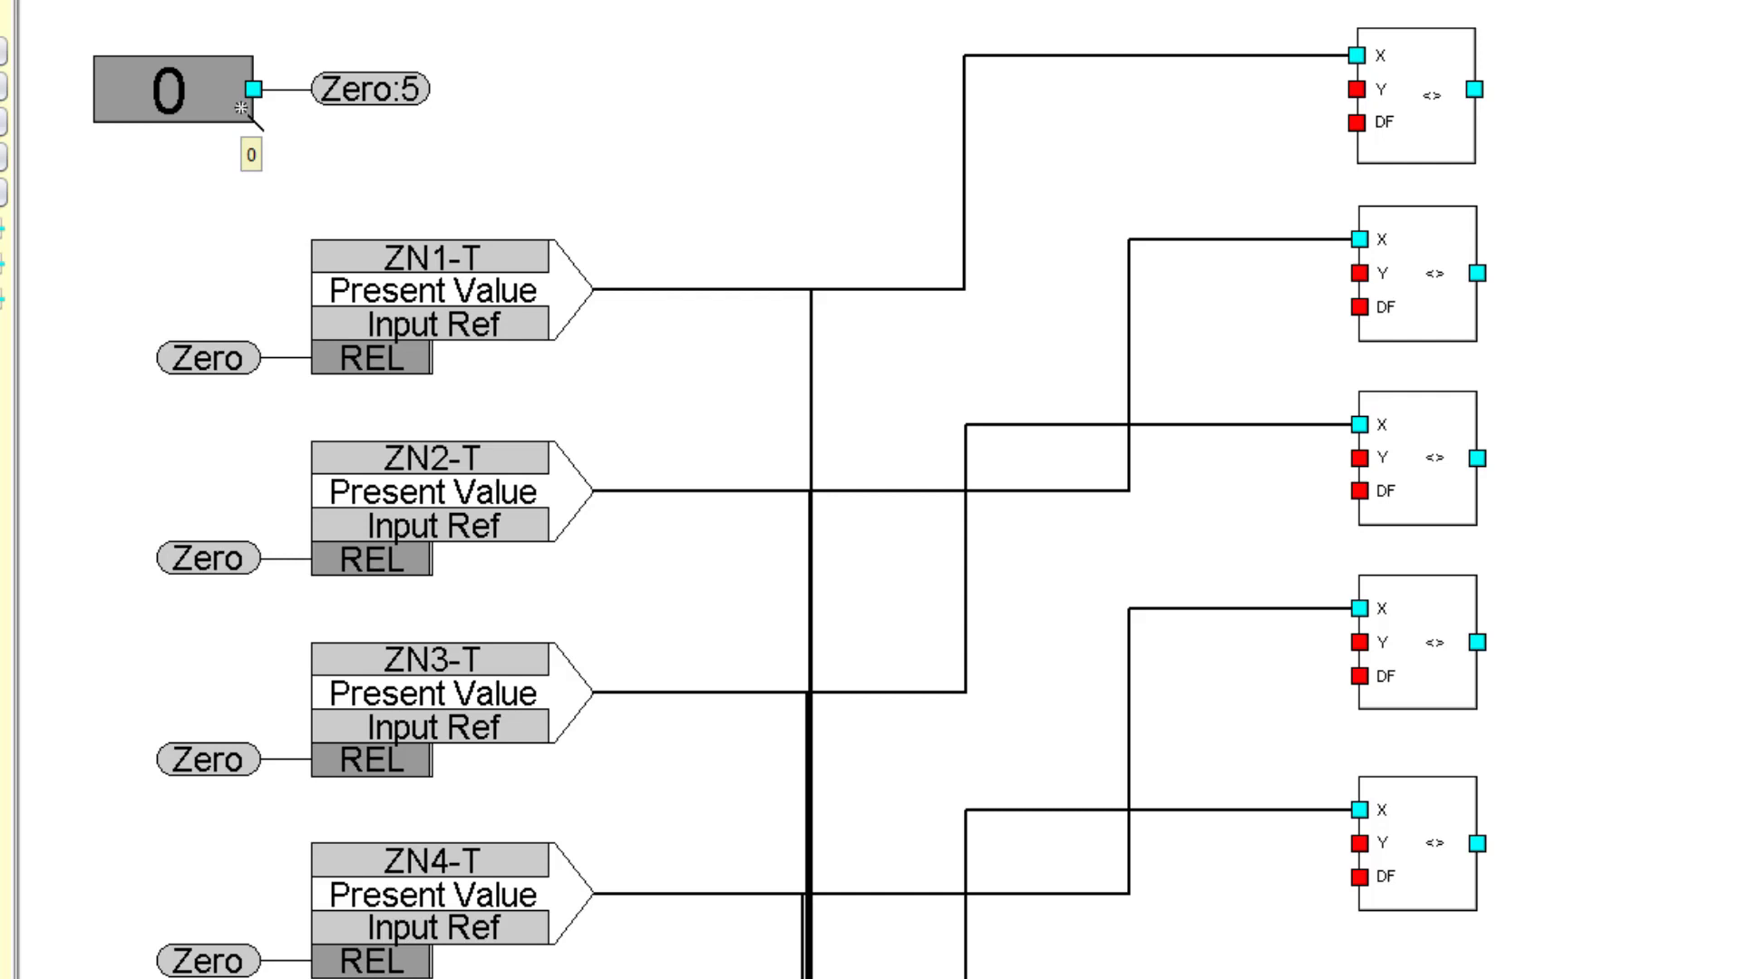
Connect the 0 constant to the Y and DF inputs of all five comparison blocks.
drag(253, 88, 1358, 89)
click(1359, 273)
click(1359, 458)
click(1359, 642)
click(1359, 843)
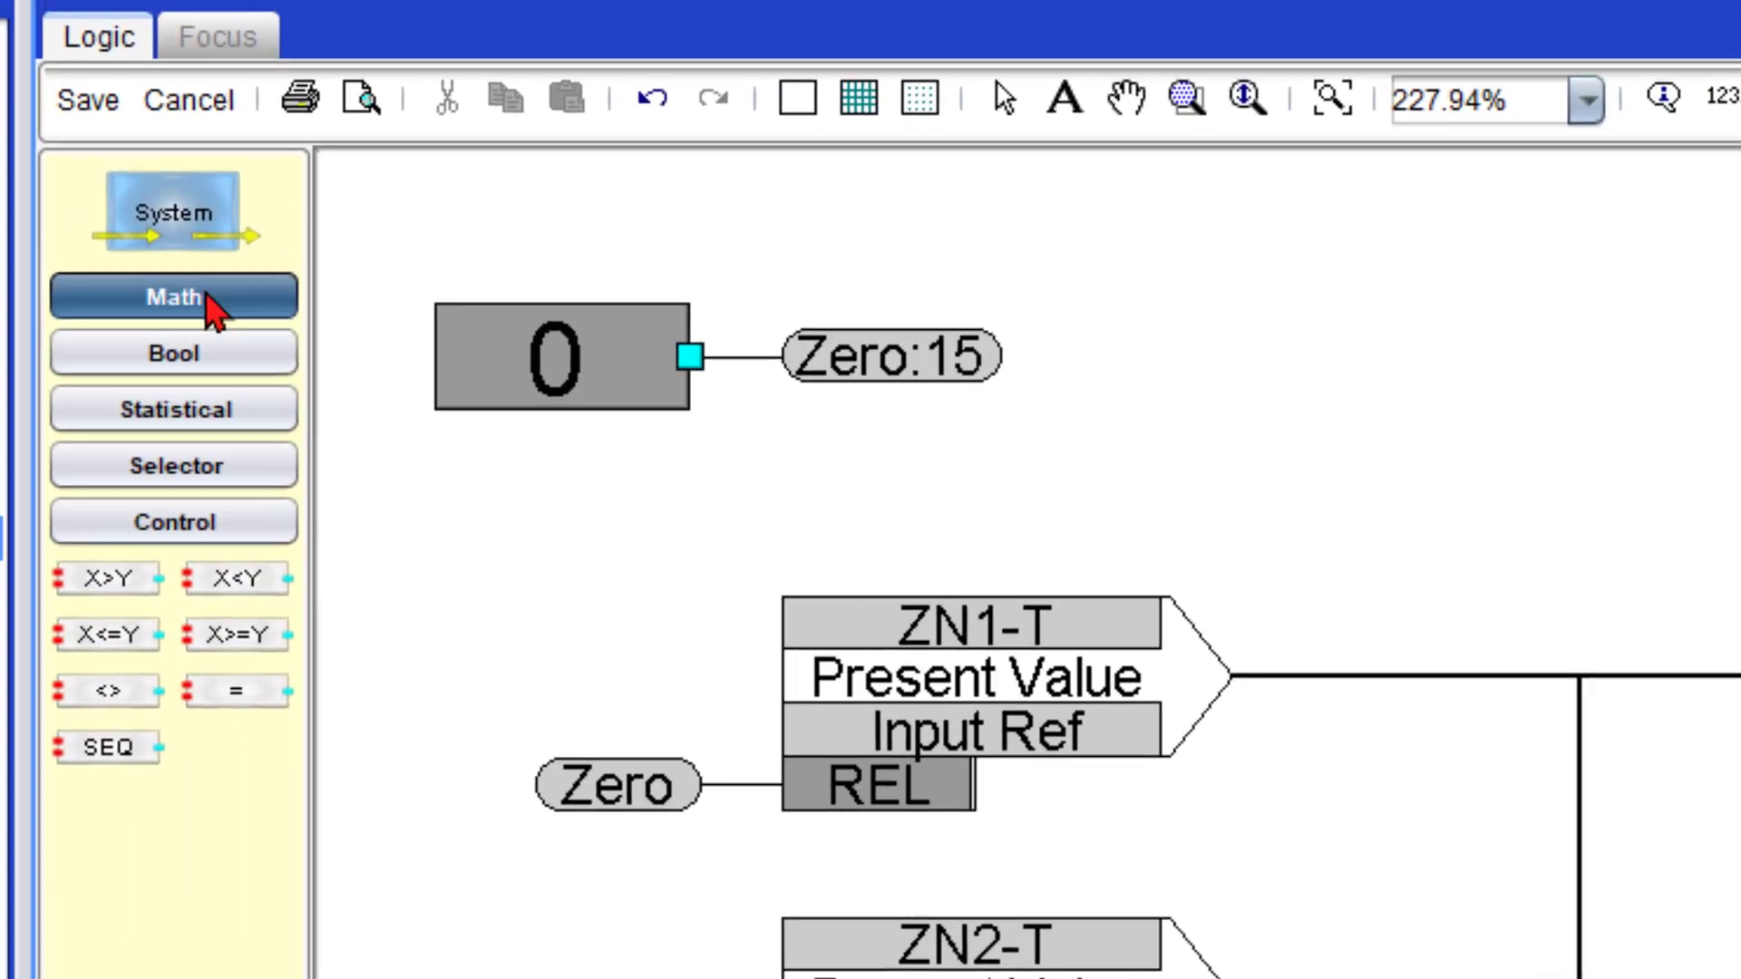
Add a five-input + block from Math and feed it the five <> outputs as a sensor count.
click(264, 299)
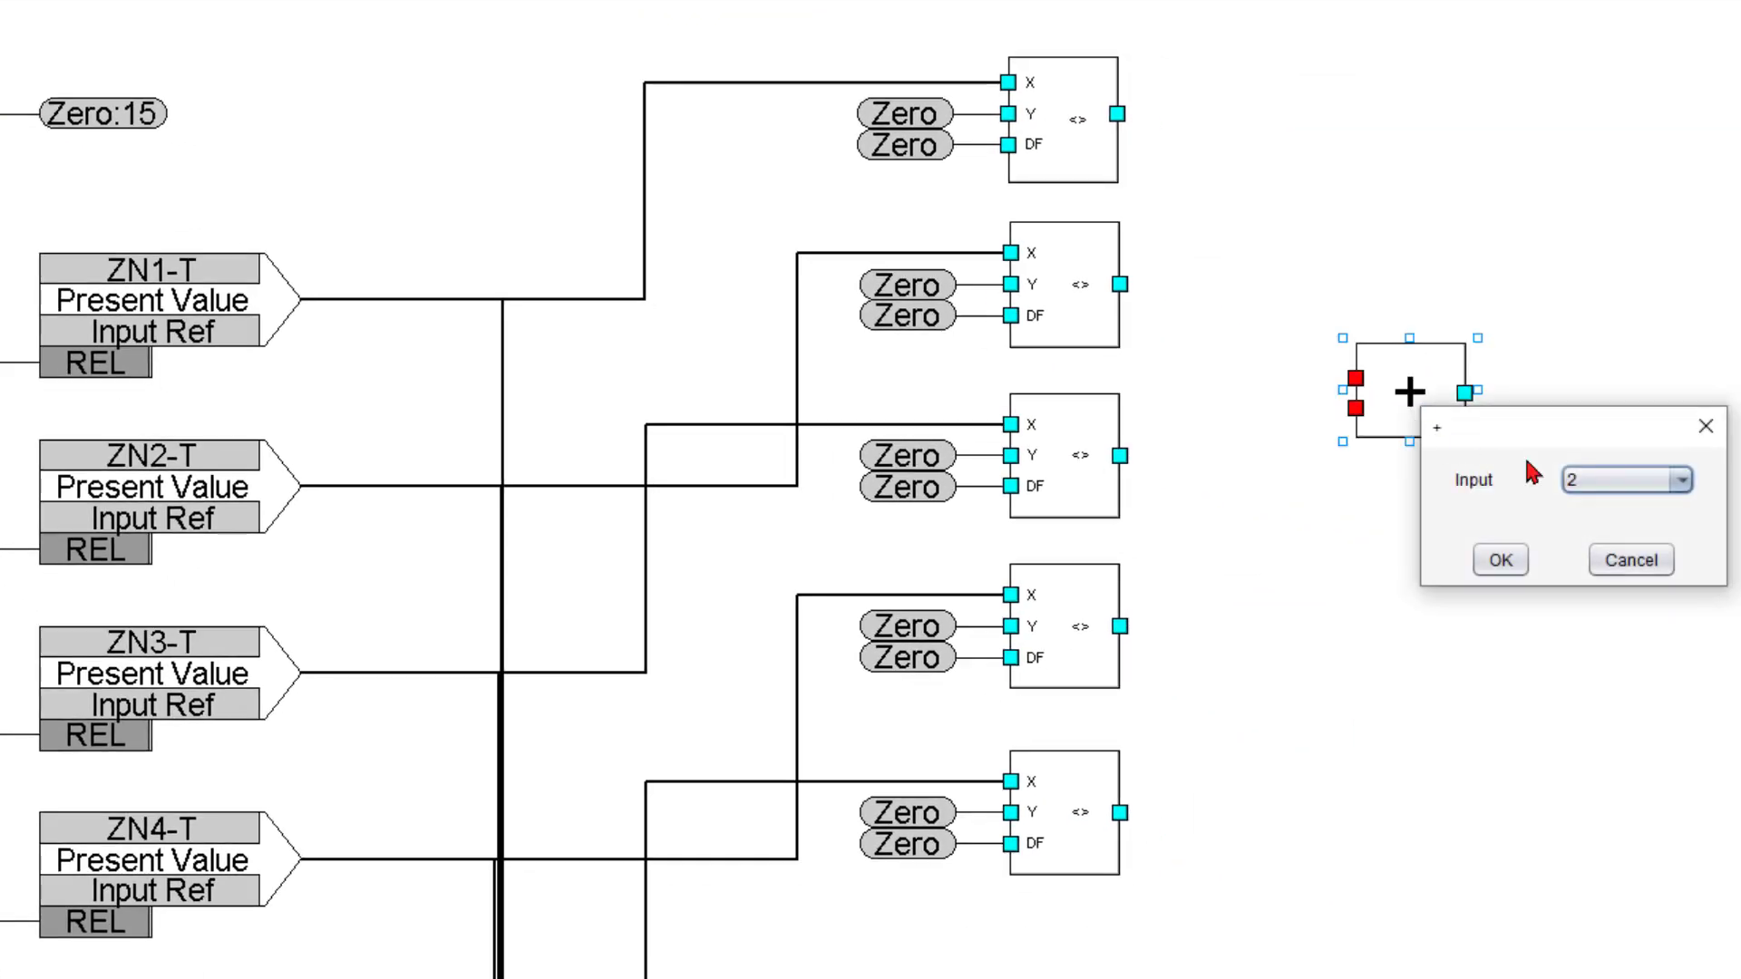
click(1678, 481)
click(1630, 558)
click(1501, 562)
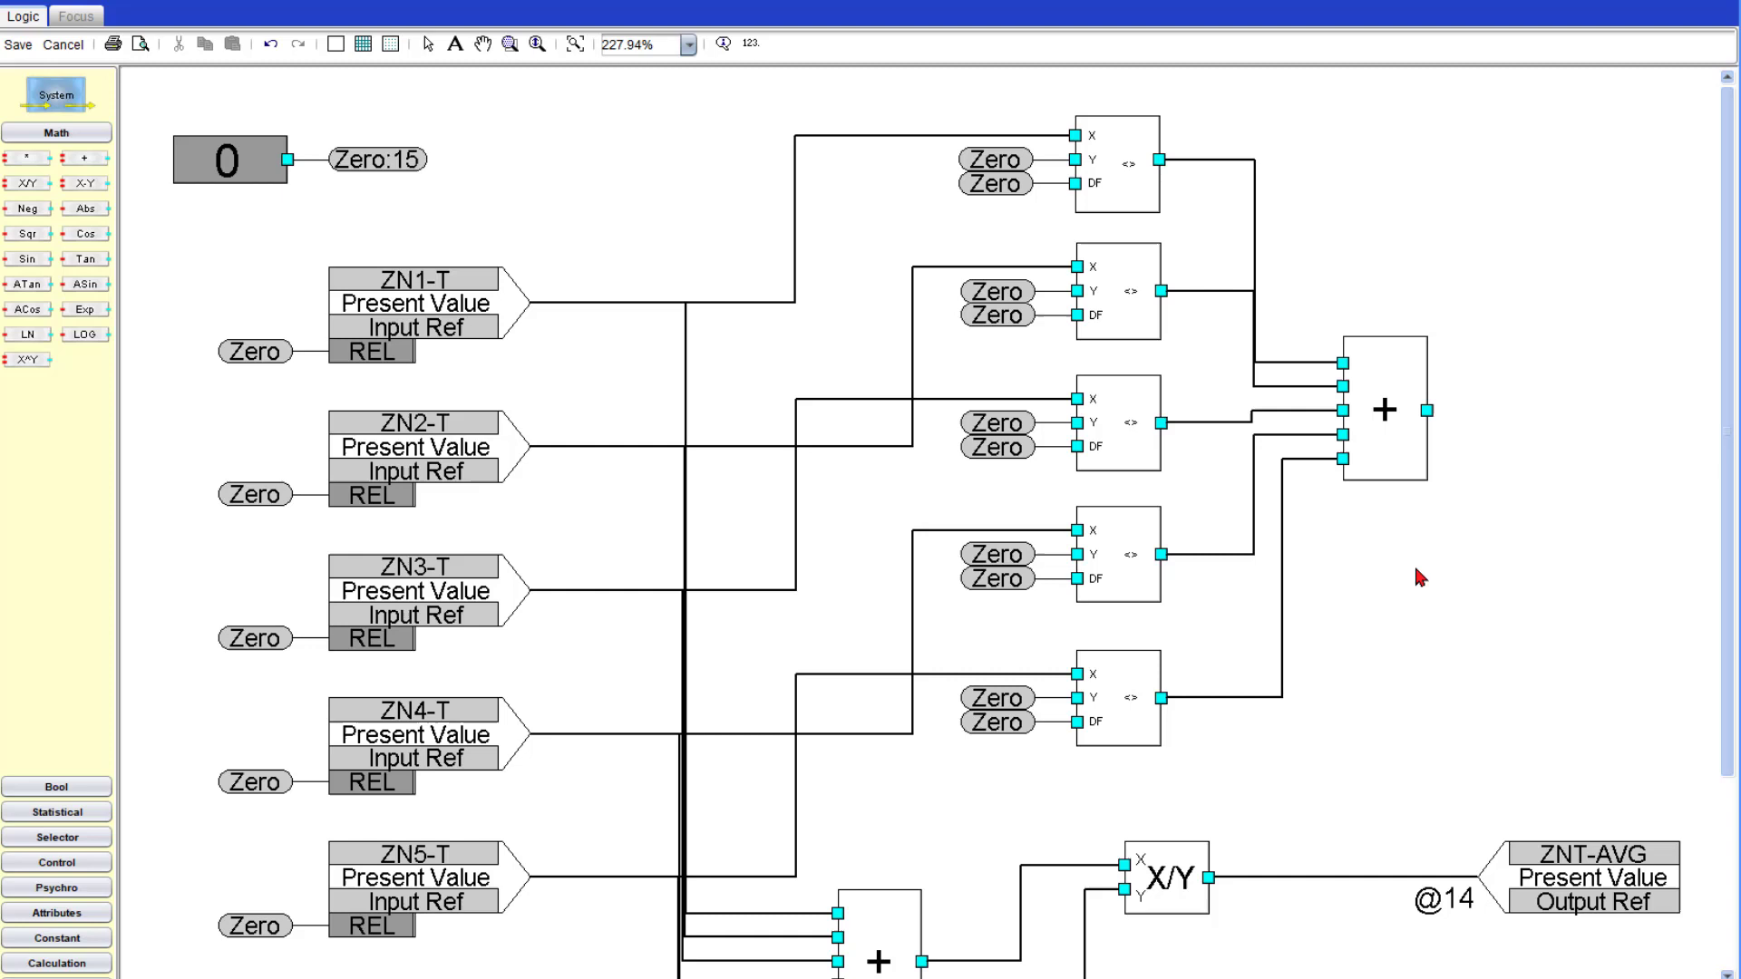
scroll(1632, 417, down, 3)
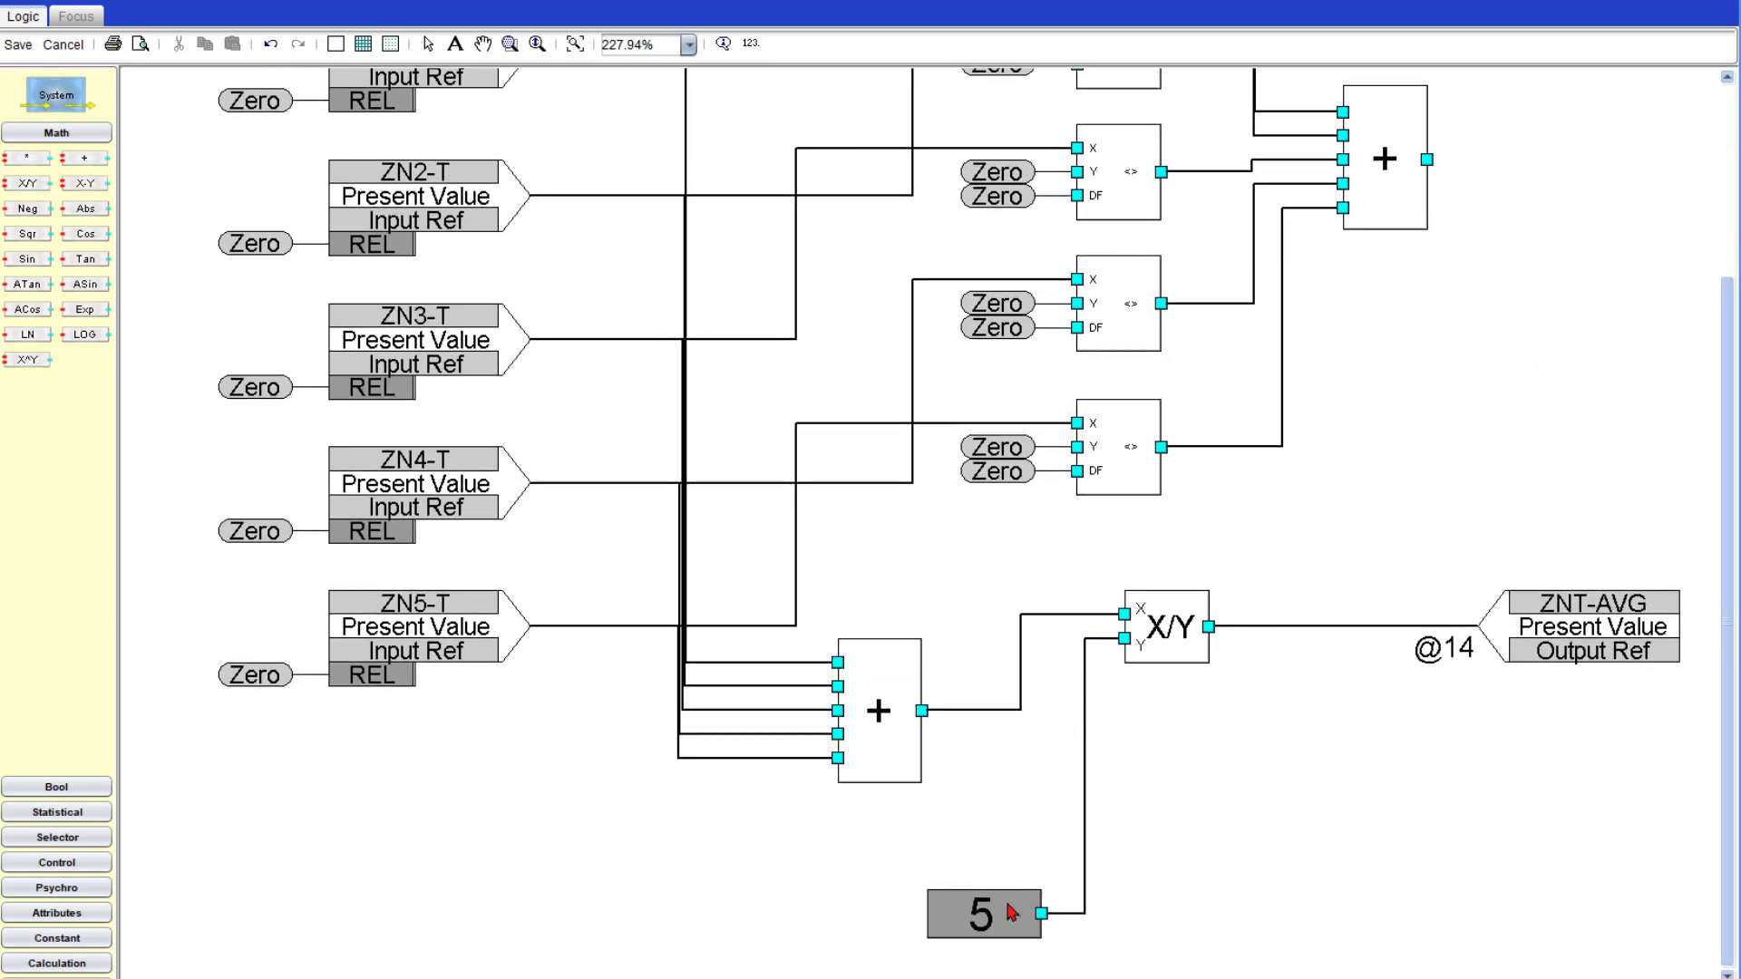
Delete the 5 constant and wire the counting sum into X/Y's Y input.
click(982, 919)
key(Delete)
drag(1427, 161, 1128, 644)
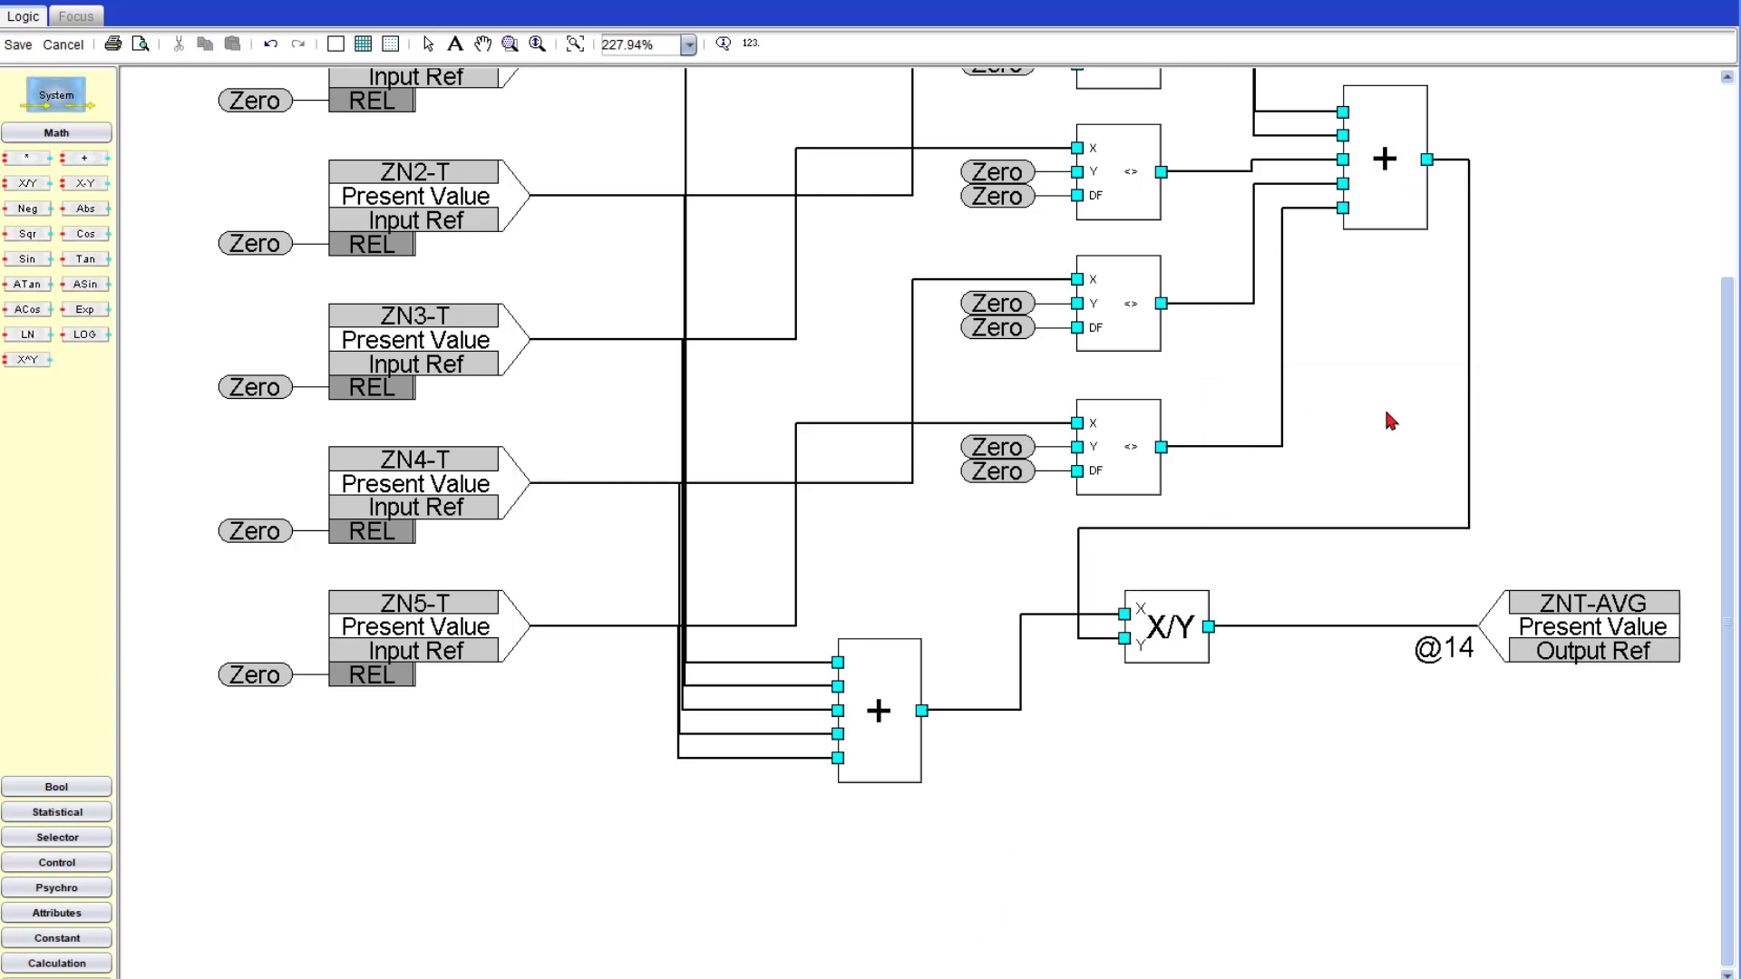
Tidy the layout: lower the division and ZNT-AVG, raise the counting sum and sensor blocks.
drag(1720, 343, 1716, 158)
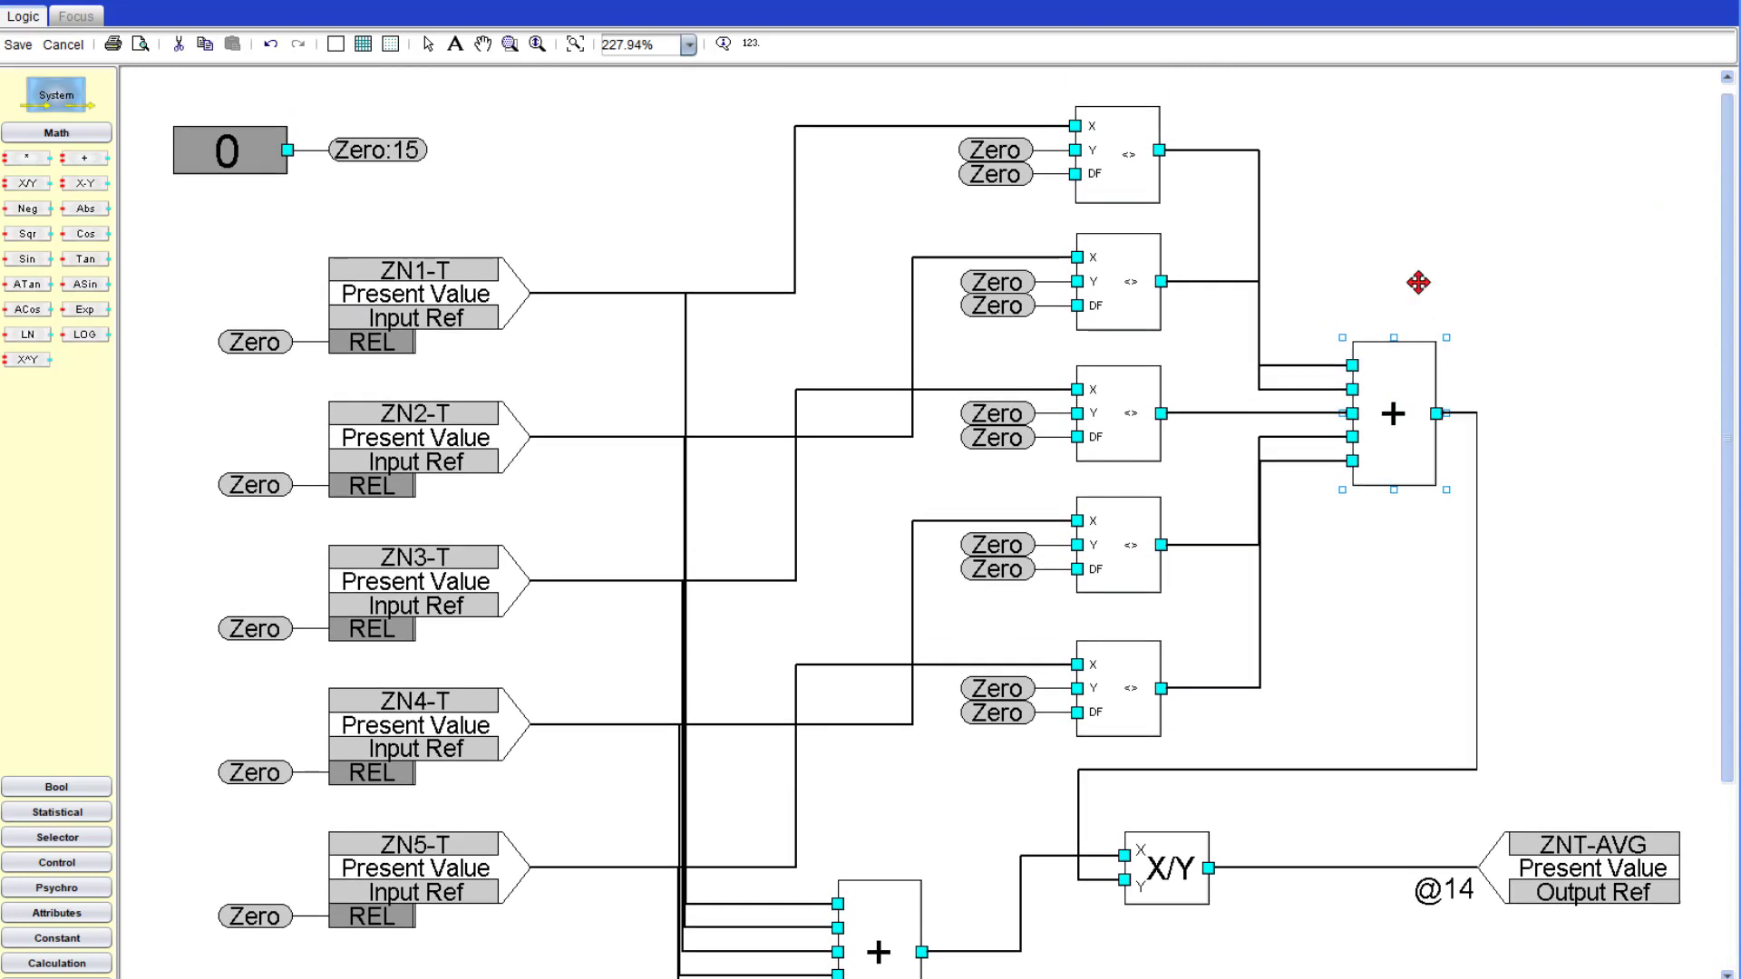
scroll(1269, 580, down, 1)
drag(1117, 820, 1127, 902)
drag(1510, 791, 1440, 879)
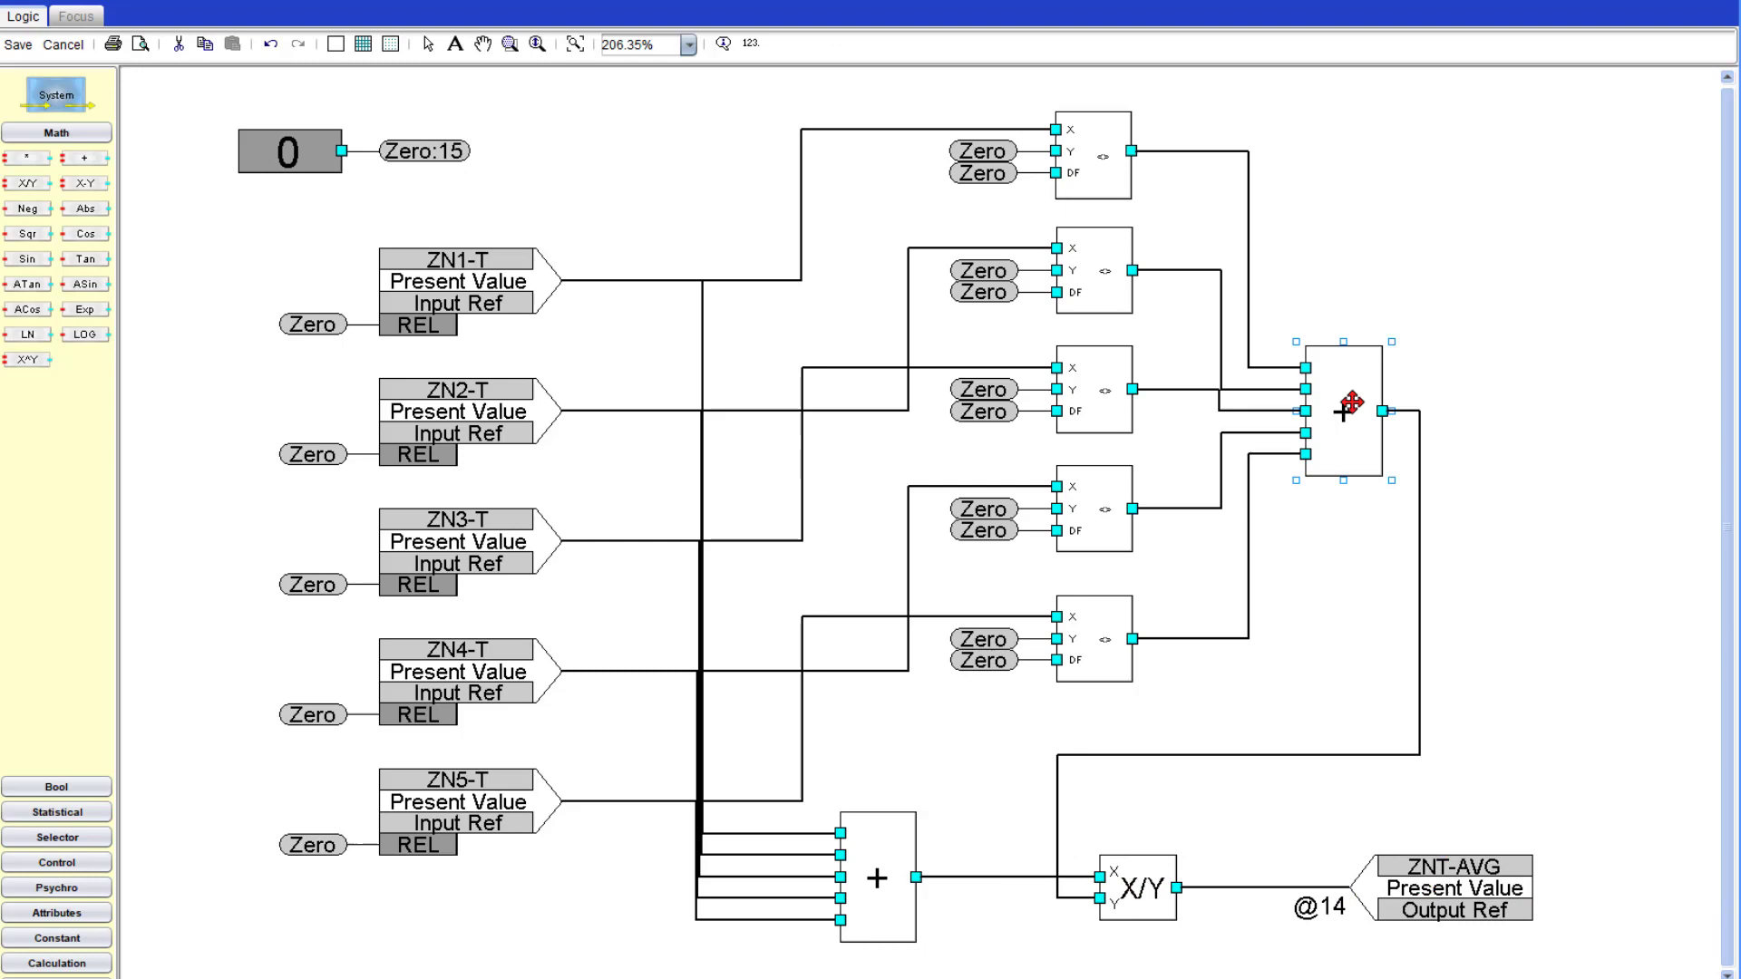
drag(1345, 408, 1345, 387)
drag(289, 151, 571, 766)
drag(439, 182, 434, 73)
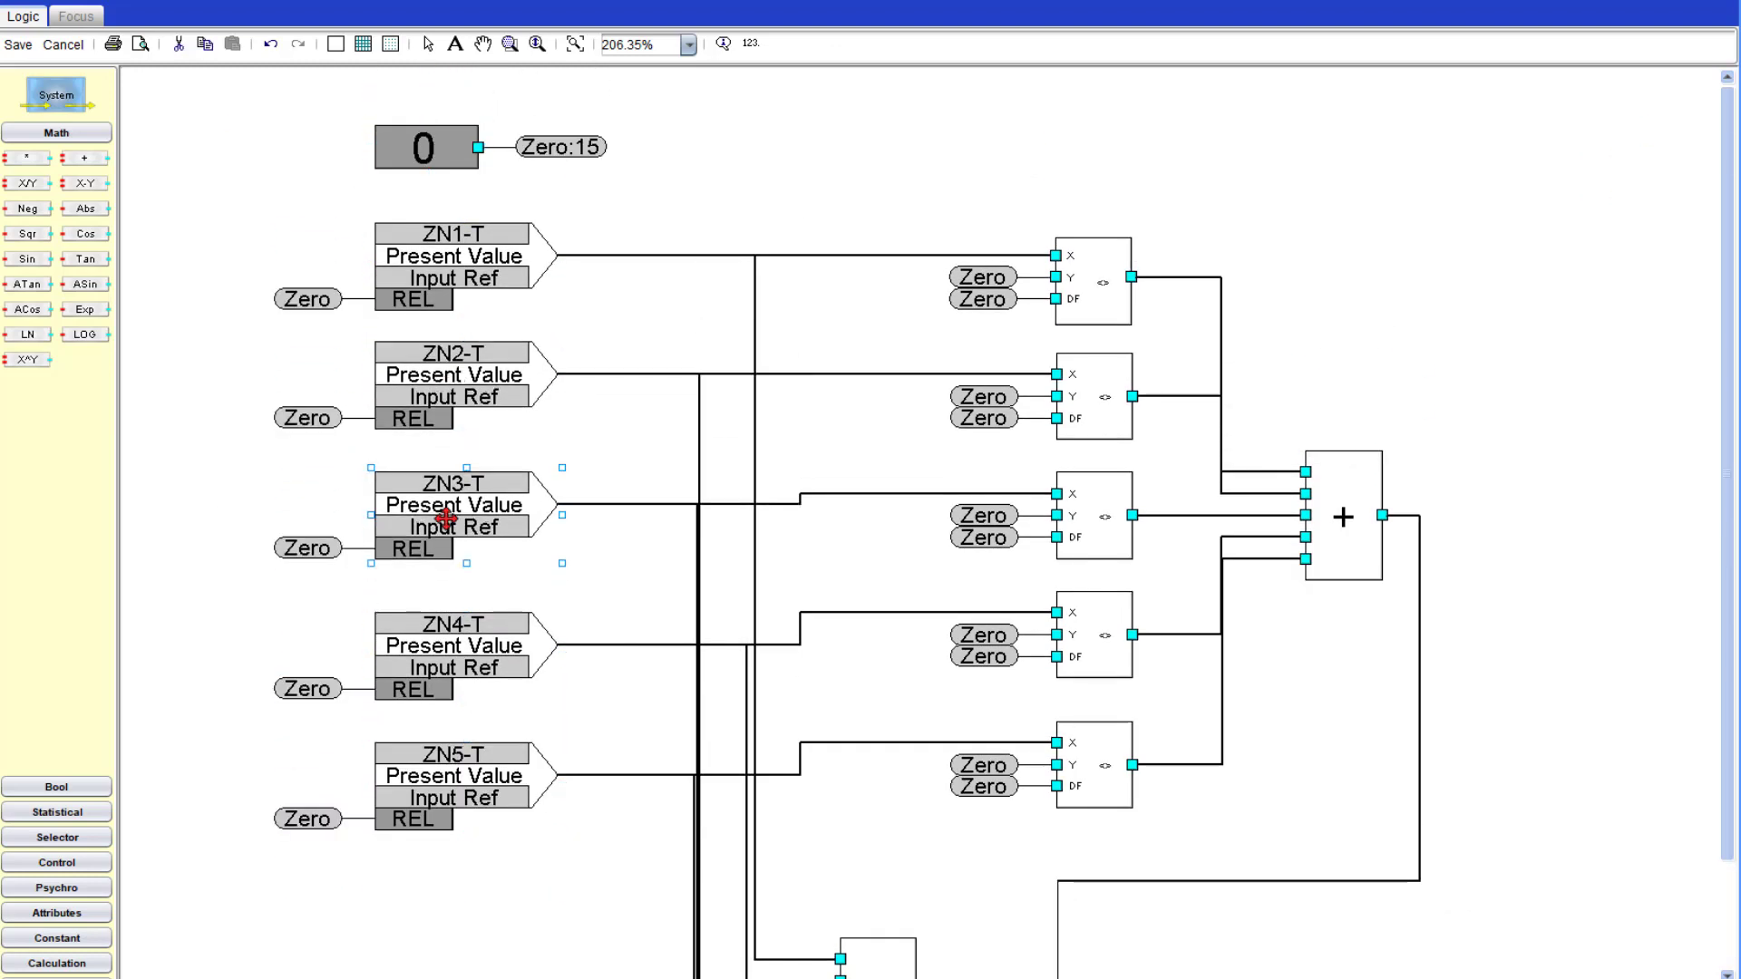
scroll(541, 827, down, 1)
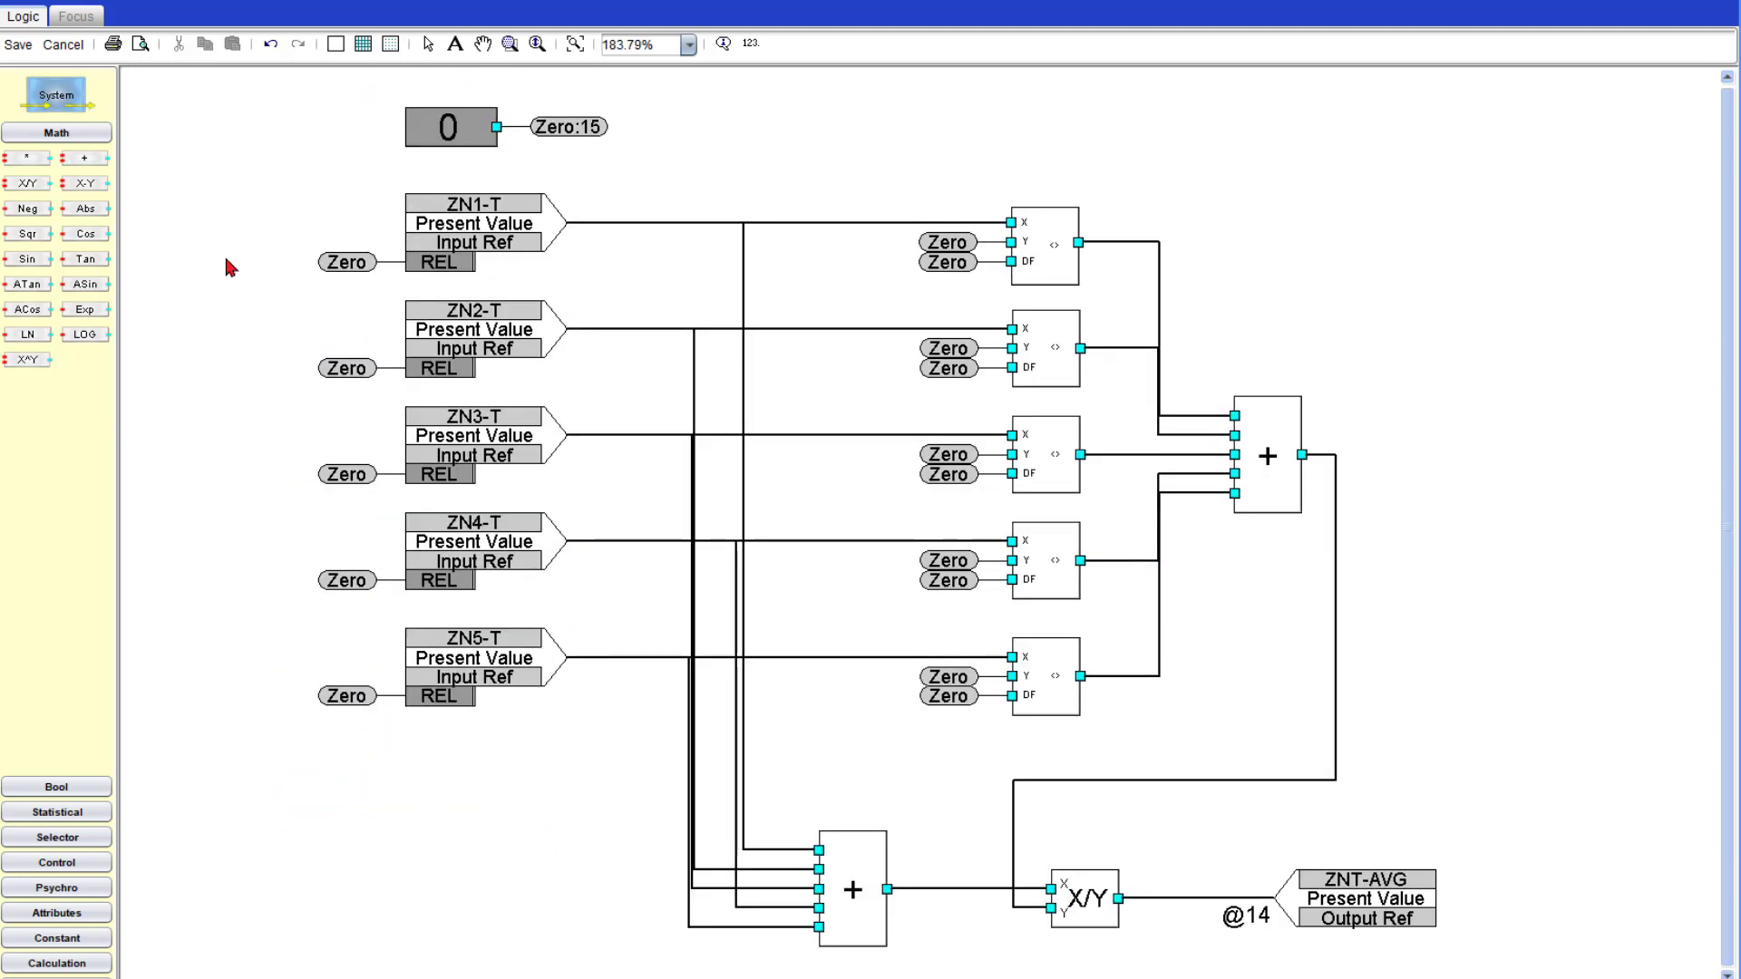
Save the diagram to see ZN2-T at 0.0, a count of 4.0 and ZNT-AVG at 71.8994827.
click(18, 45)
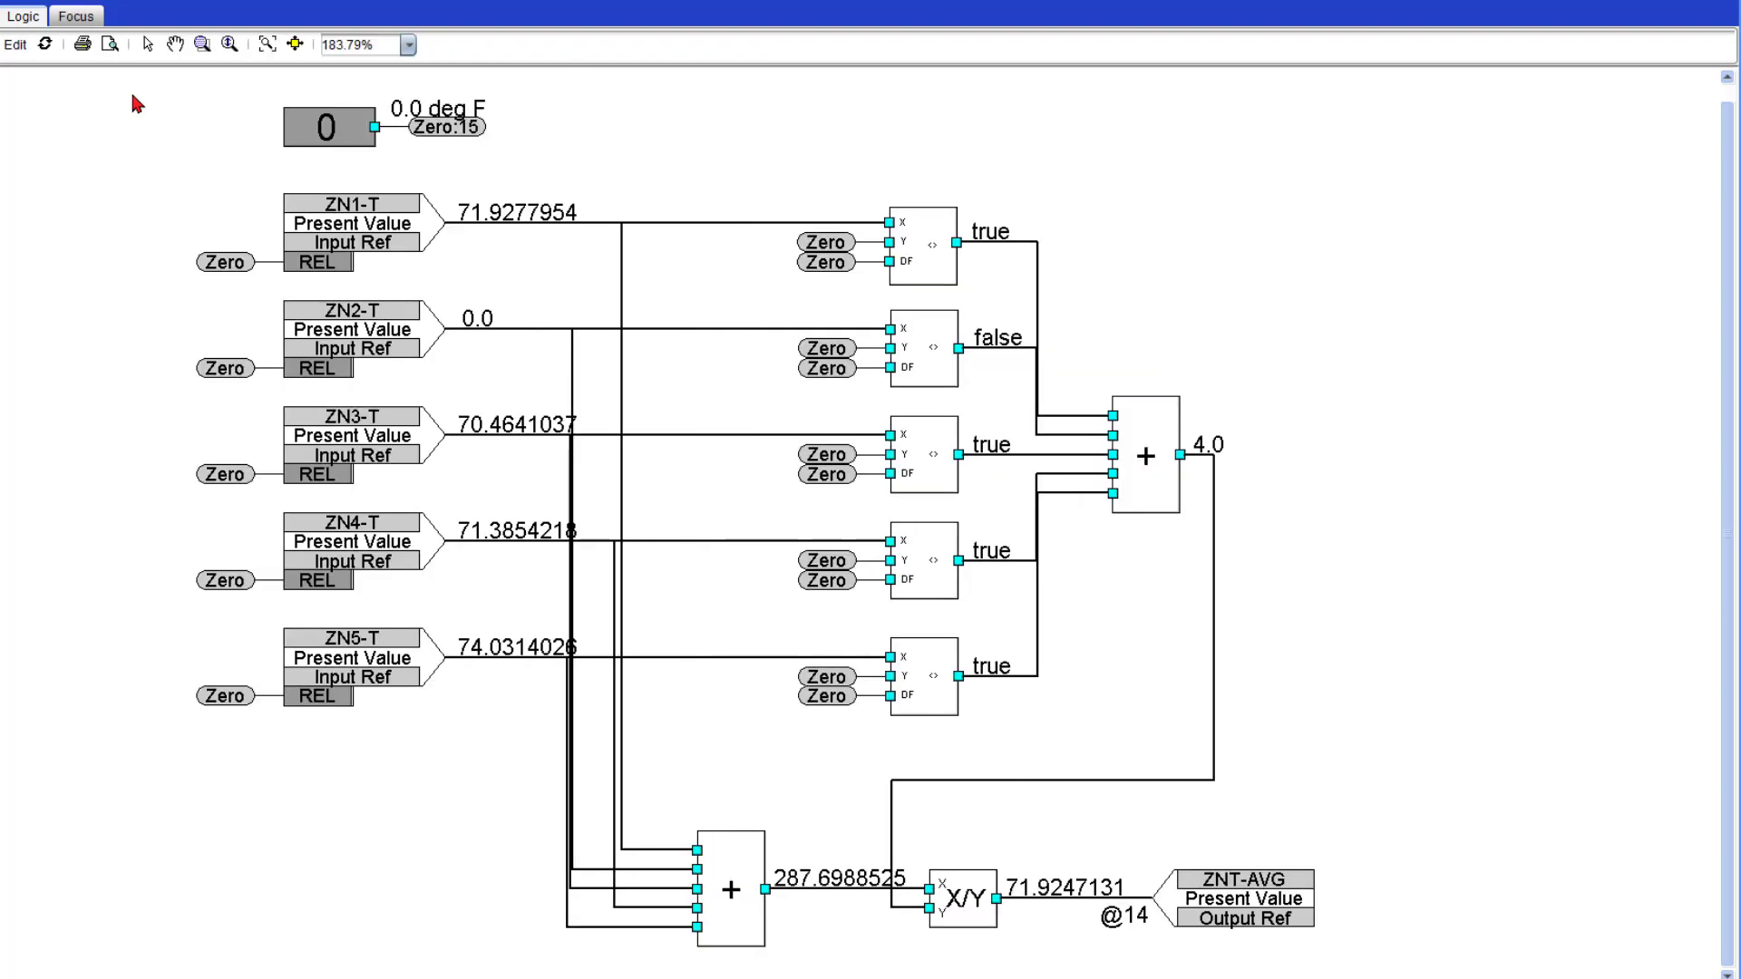